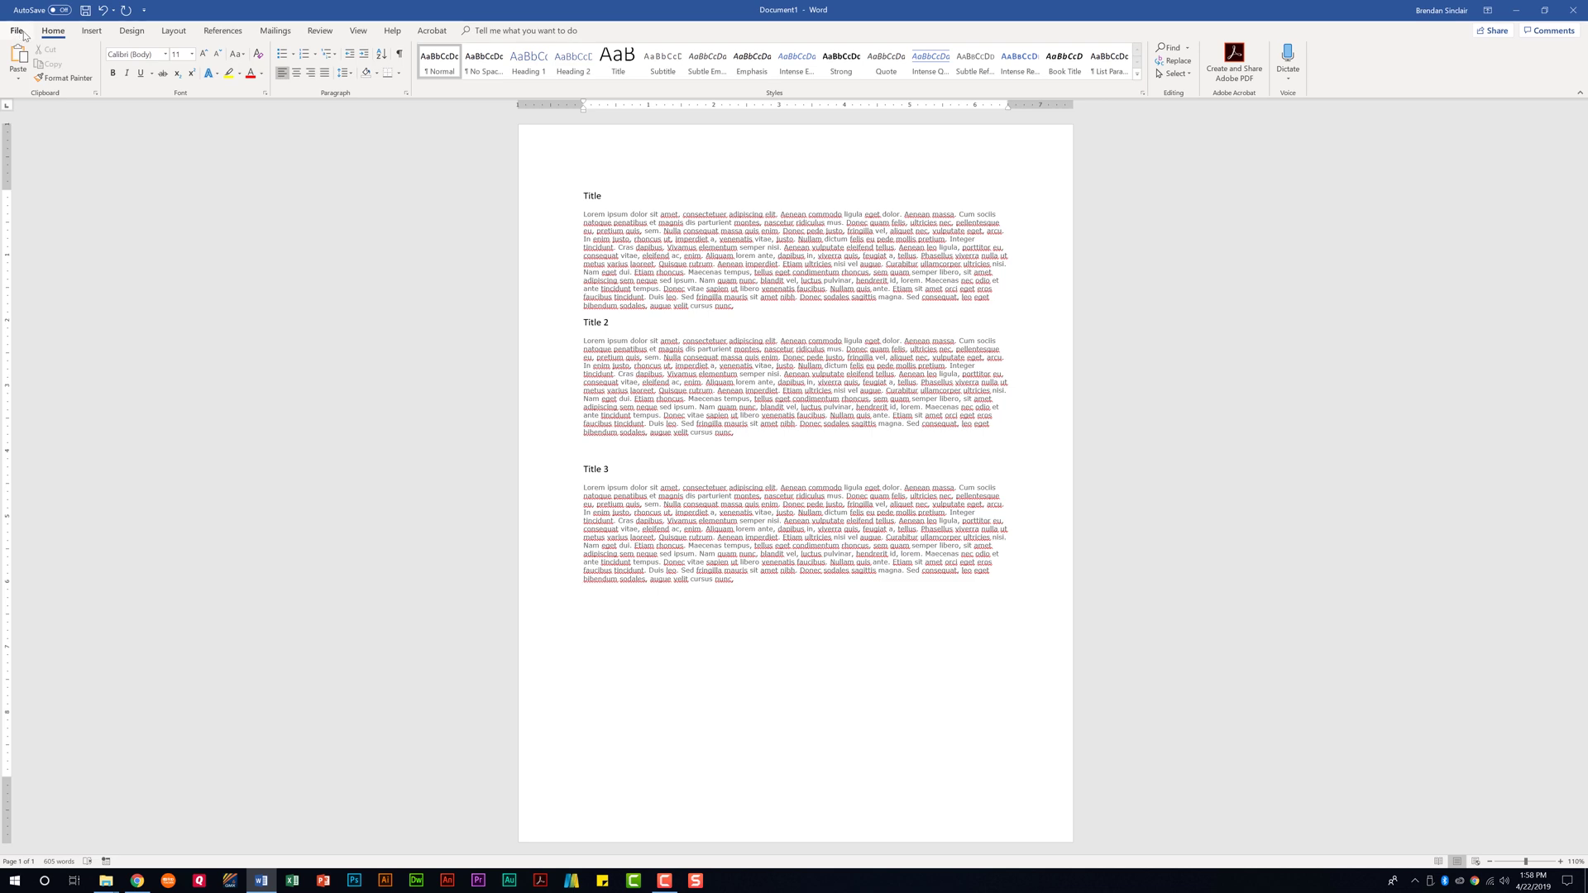
Open the Area Codes by State PDF from the Word 77-725 Create and Manage Documents folder, accepting its conversion to an editable document.
click(22, 34)
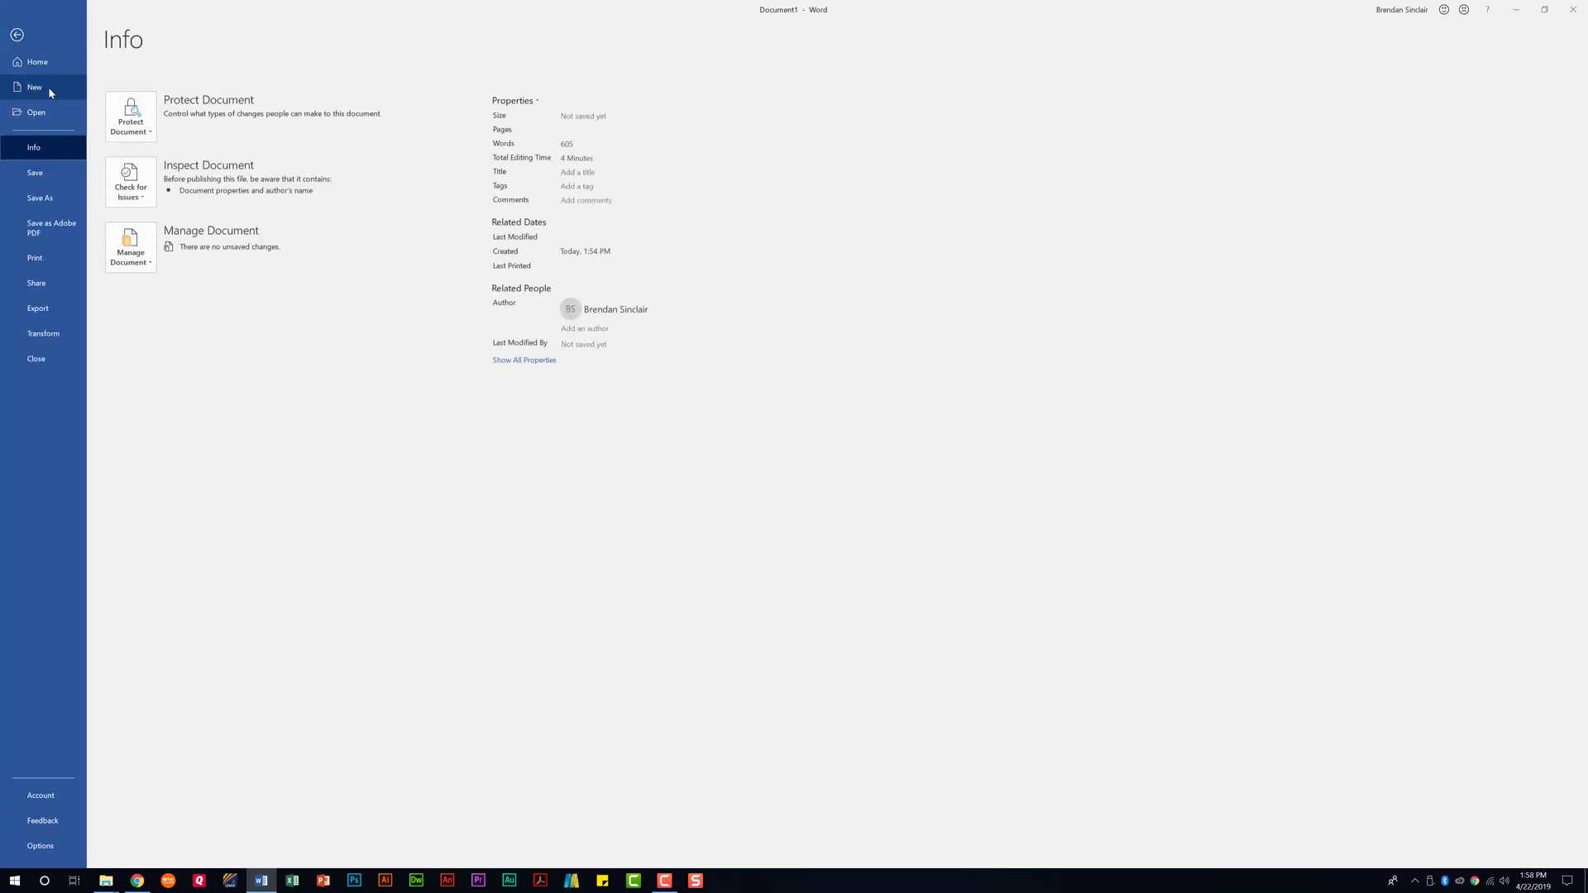
click(48, 87)
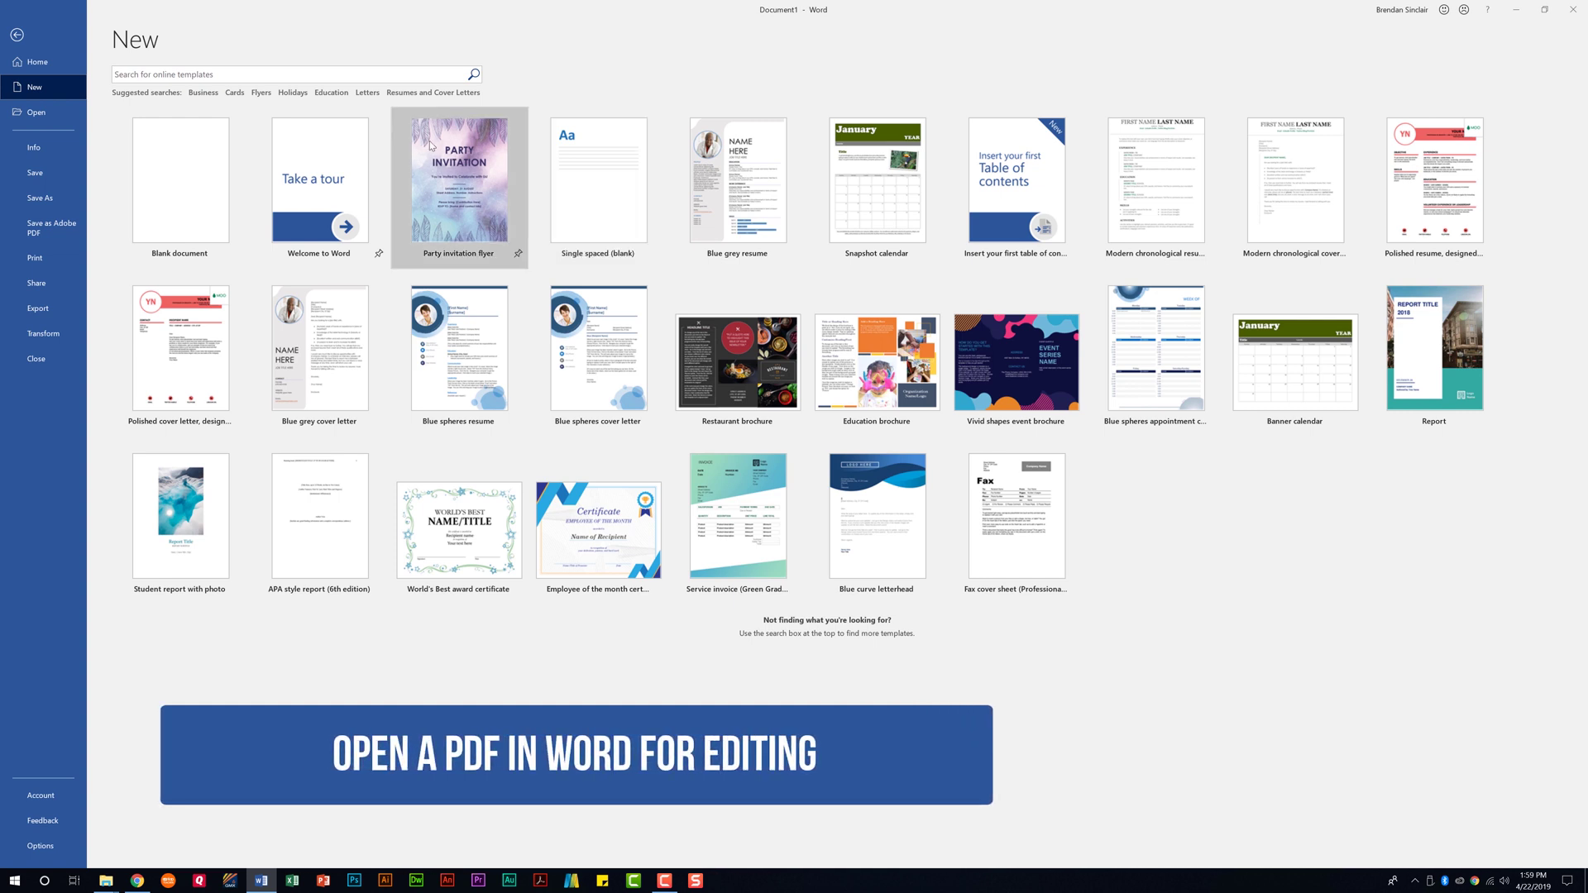
click(44, 114)
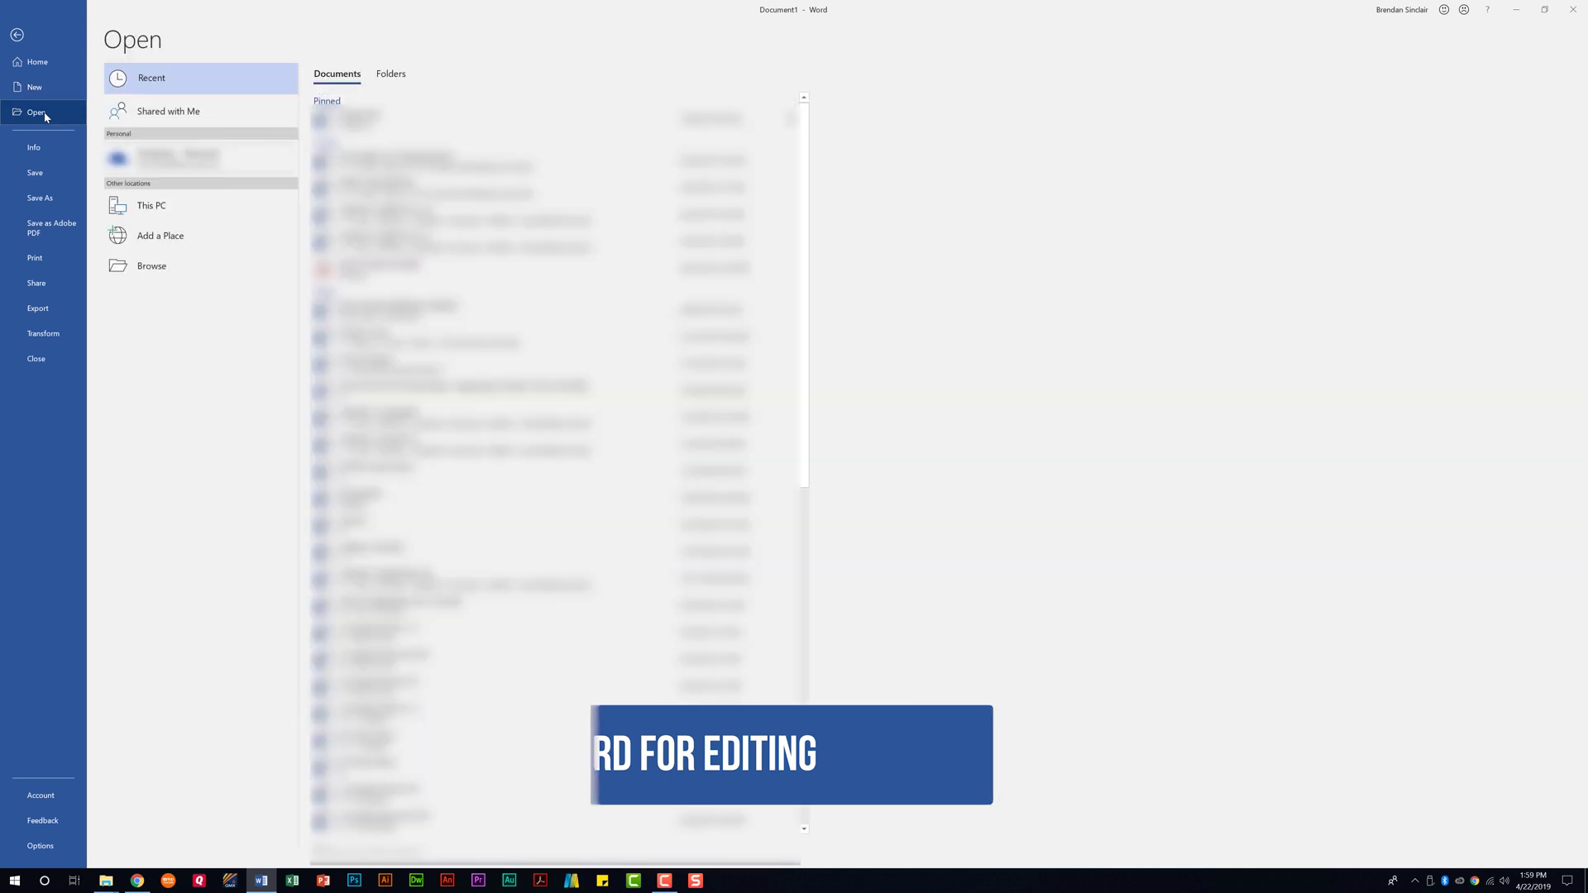
click(175, 273)
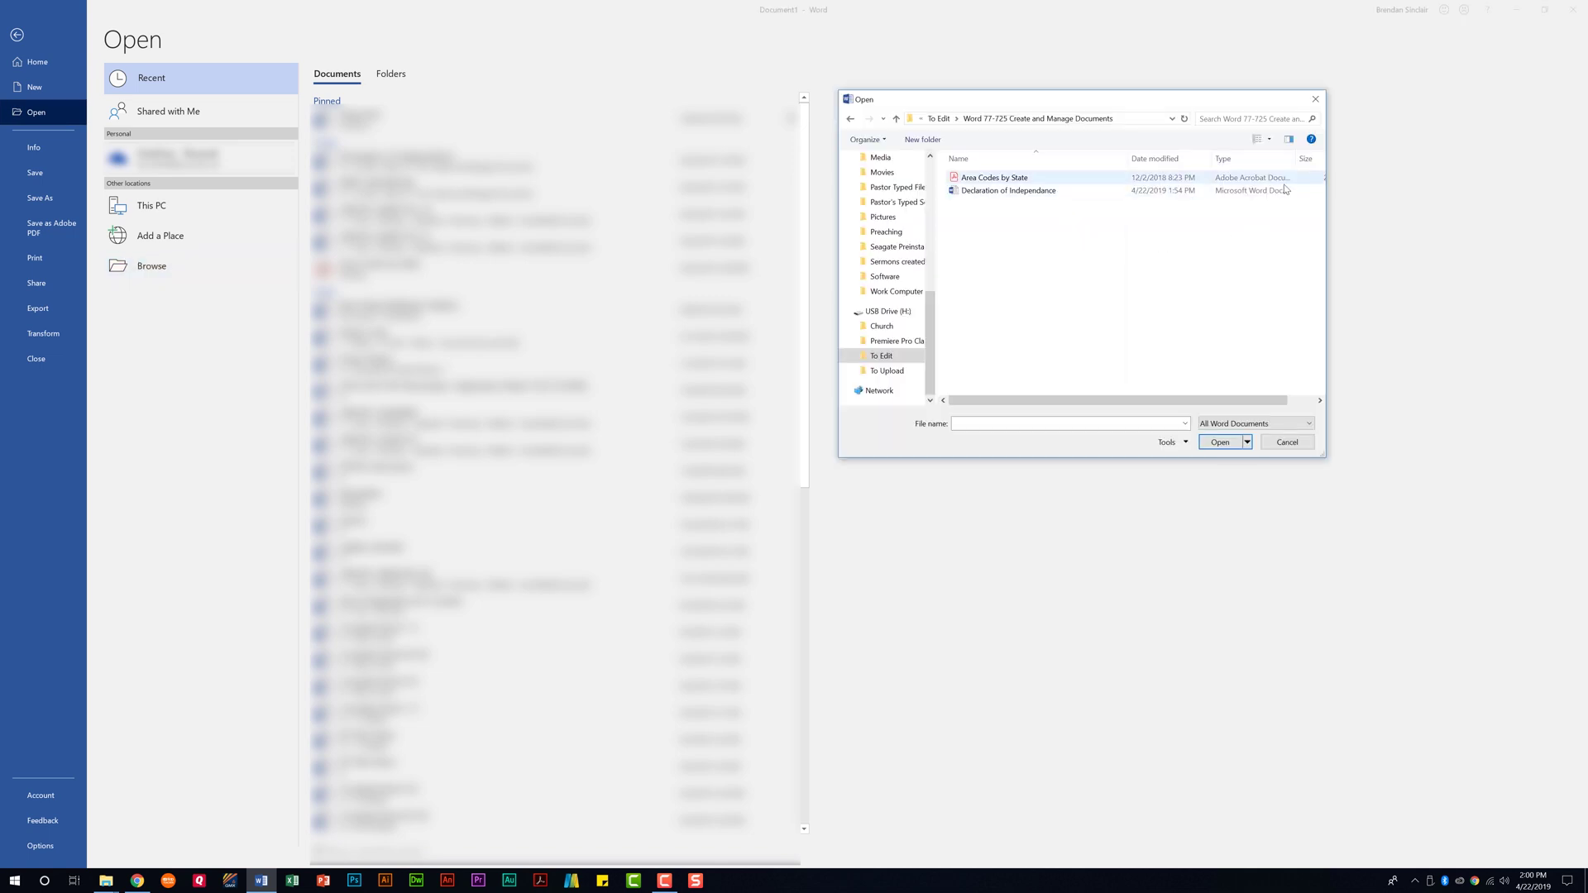
click(985, 191)
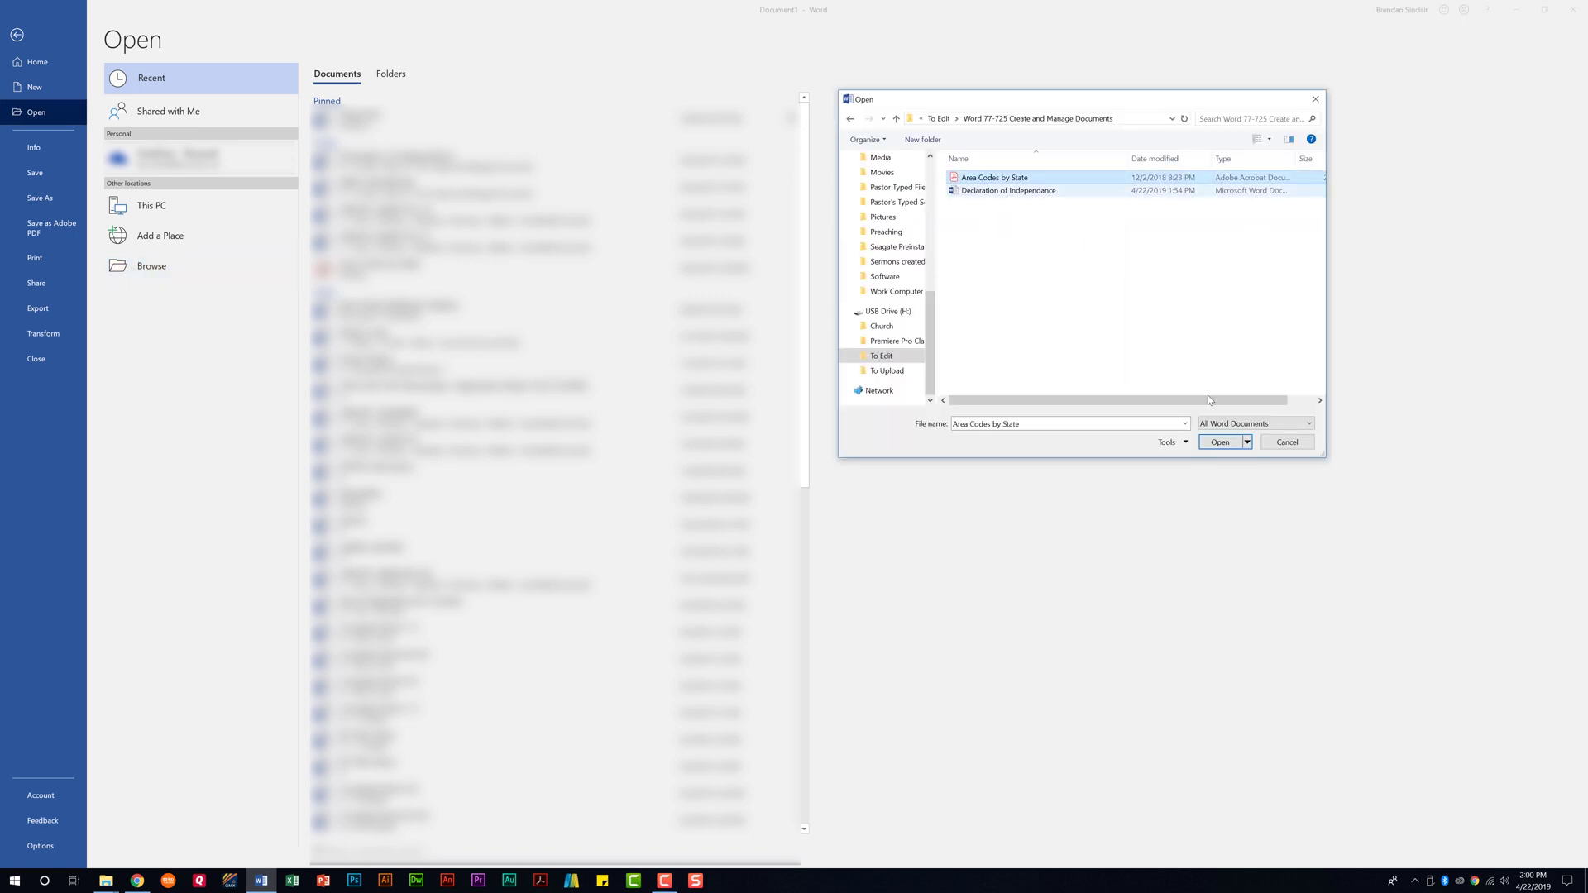
click(1221, 443)
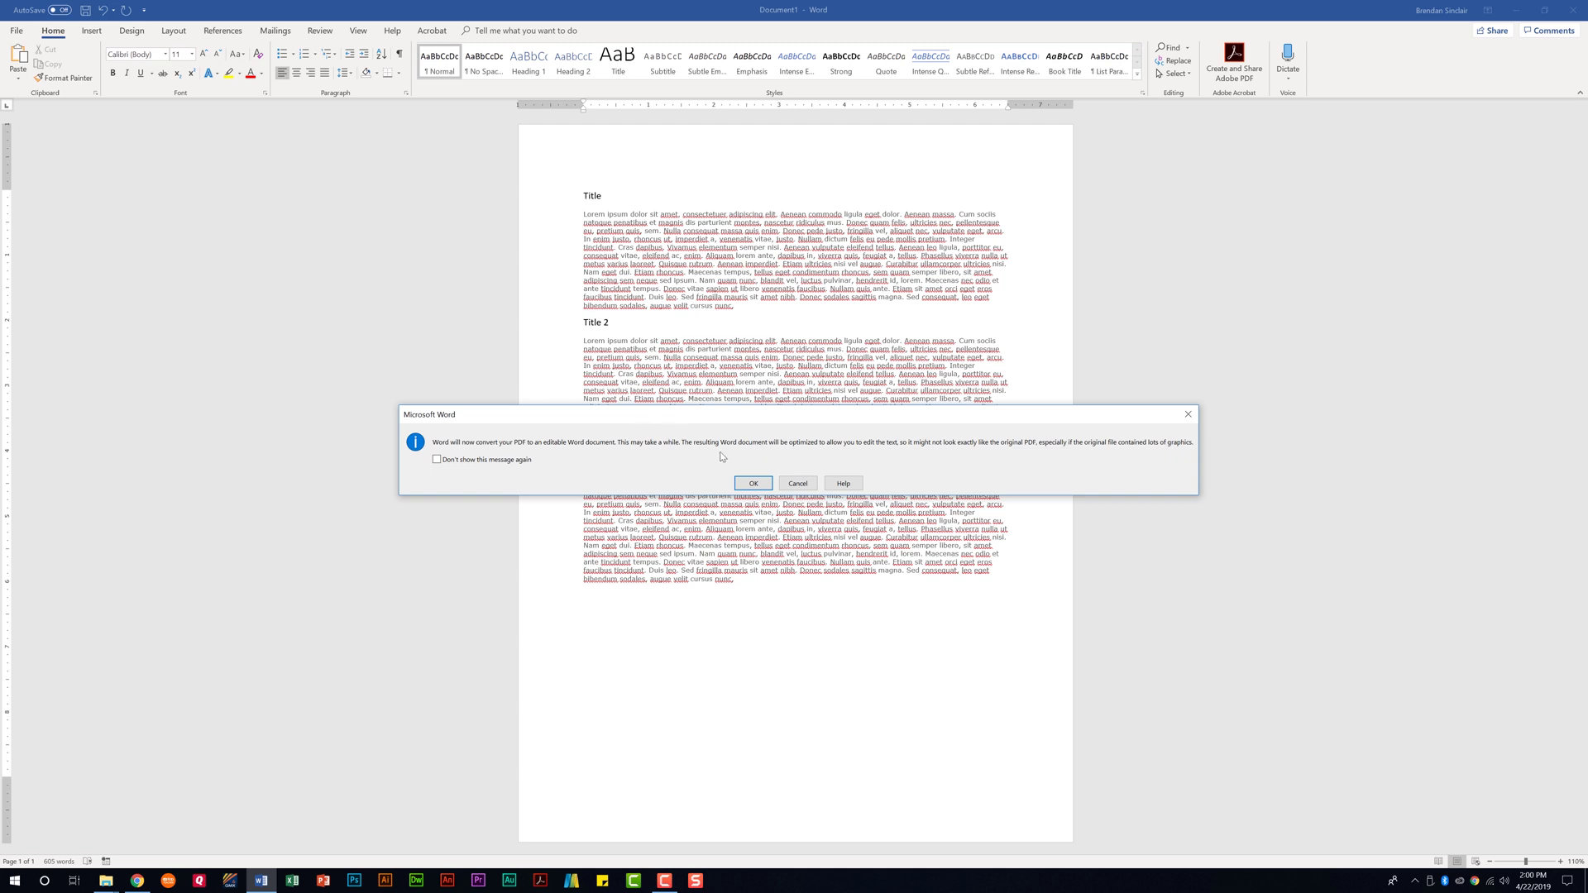
click(751, 484)
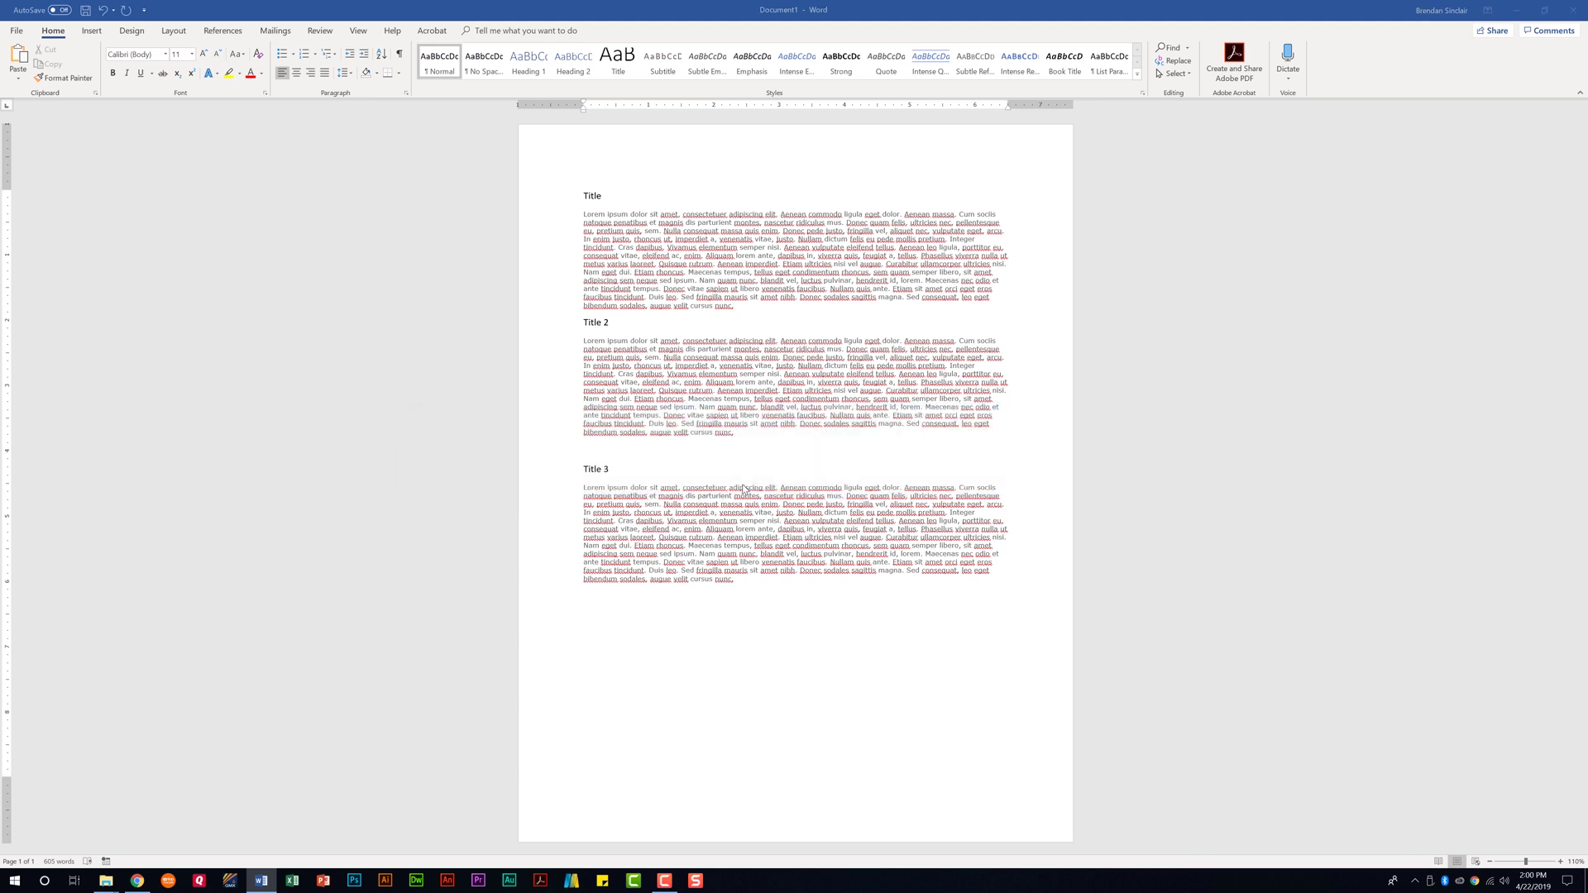
key(BackSpace)
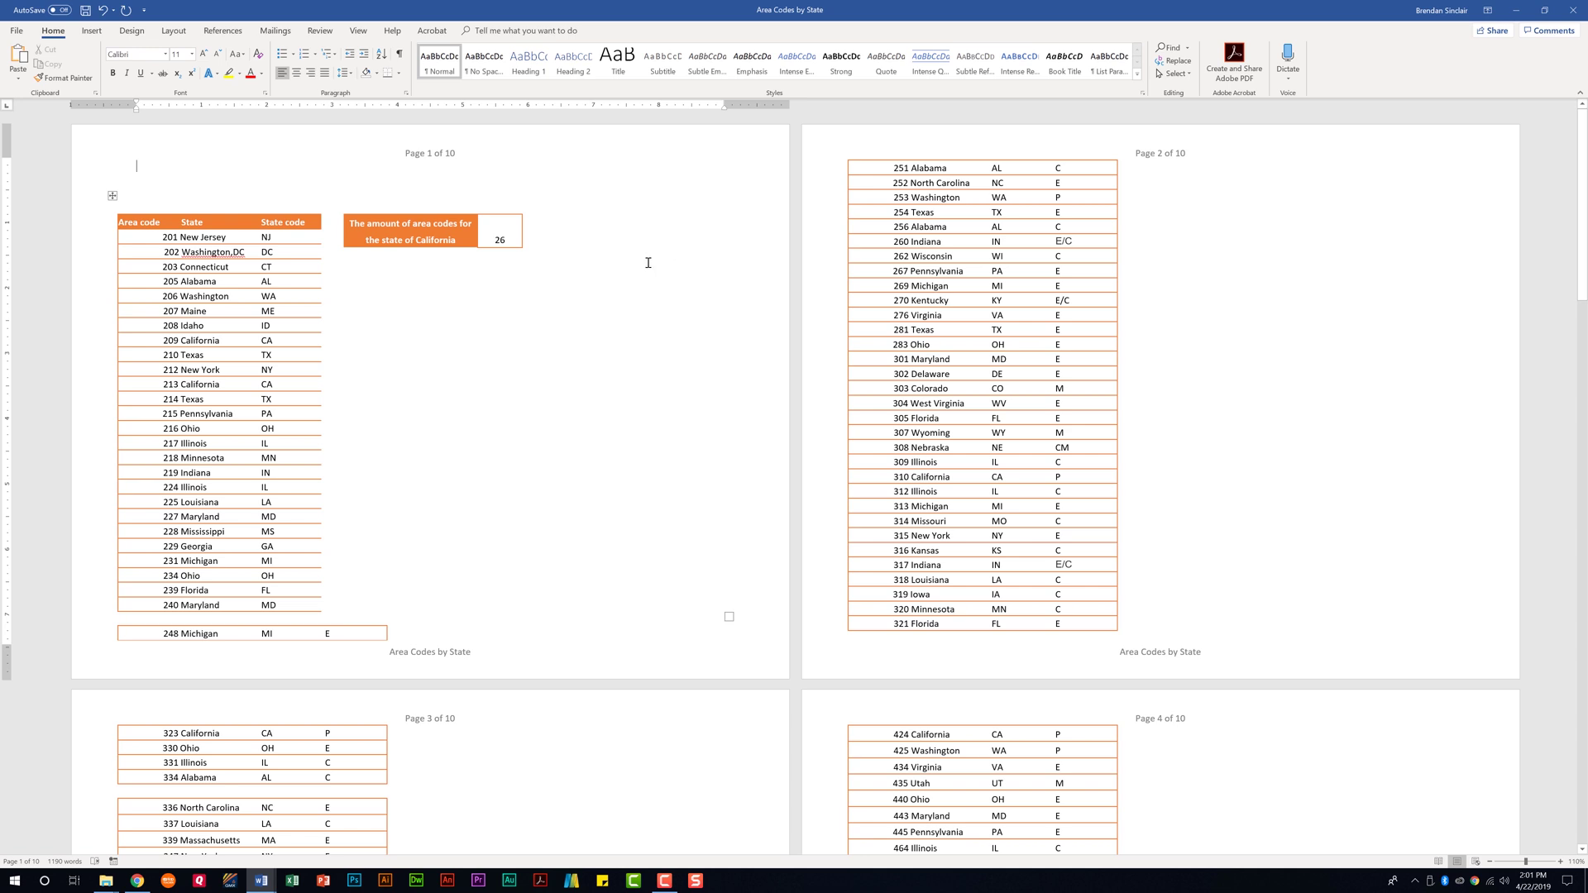
Switch back to Document1 and embed the Bicycle_Pricing workbook as an object from file below the last paragraph.
mouse_move(261, 881)
click(339, 819)
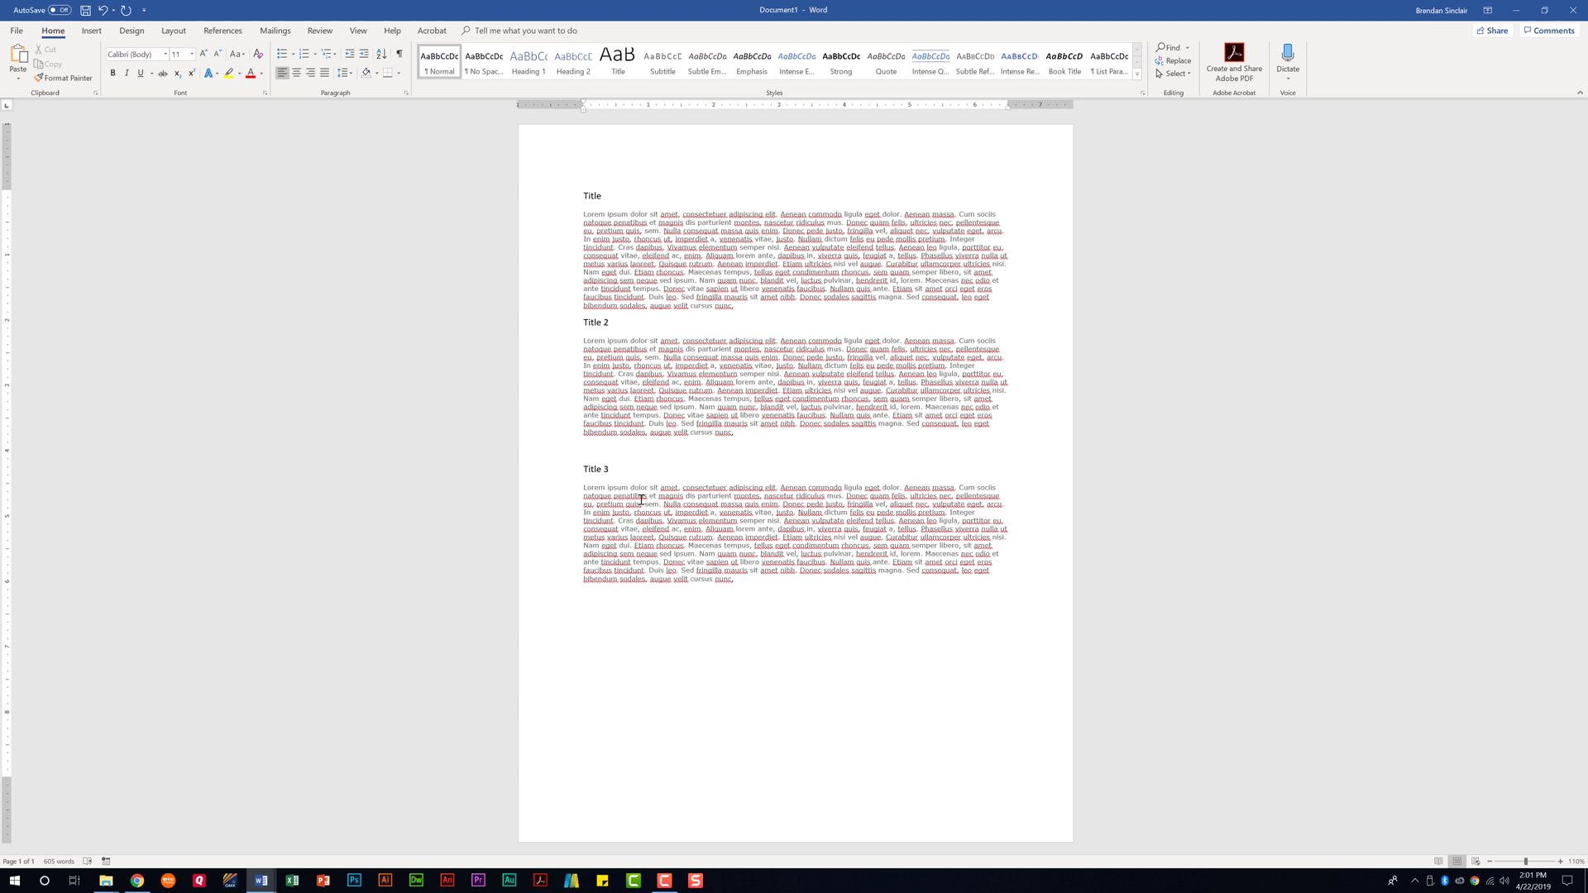
click(616, 625)
click(92, 30)
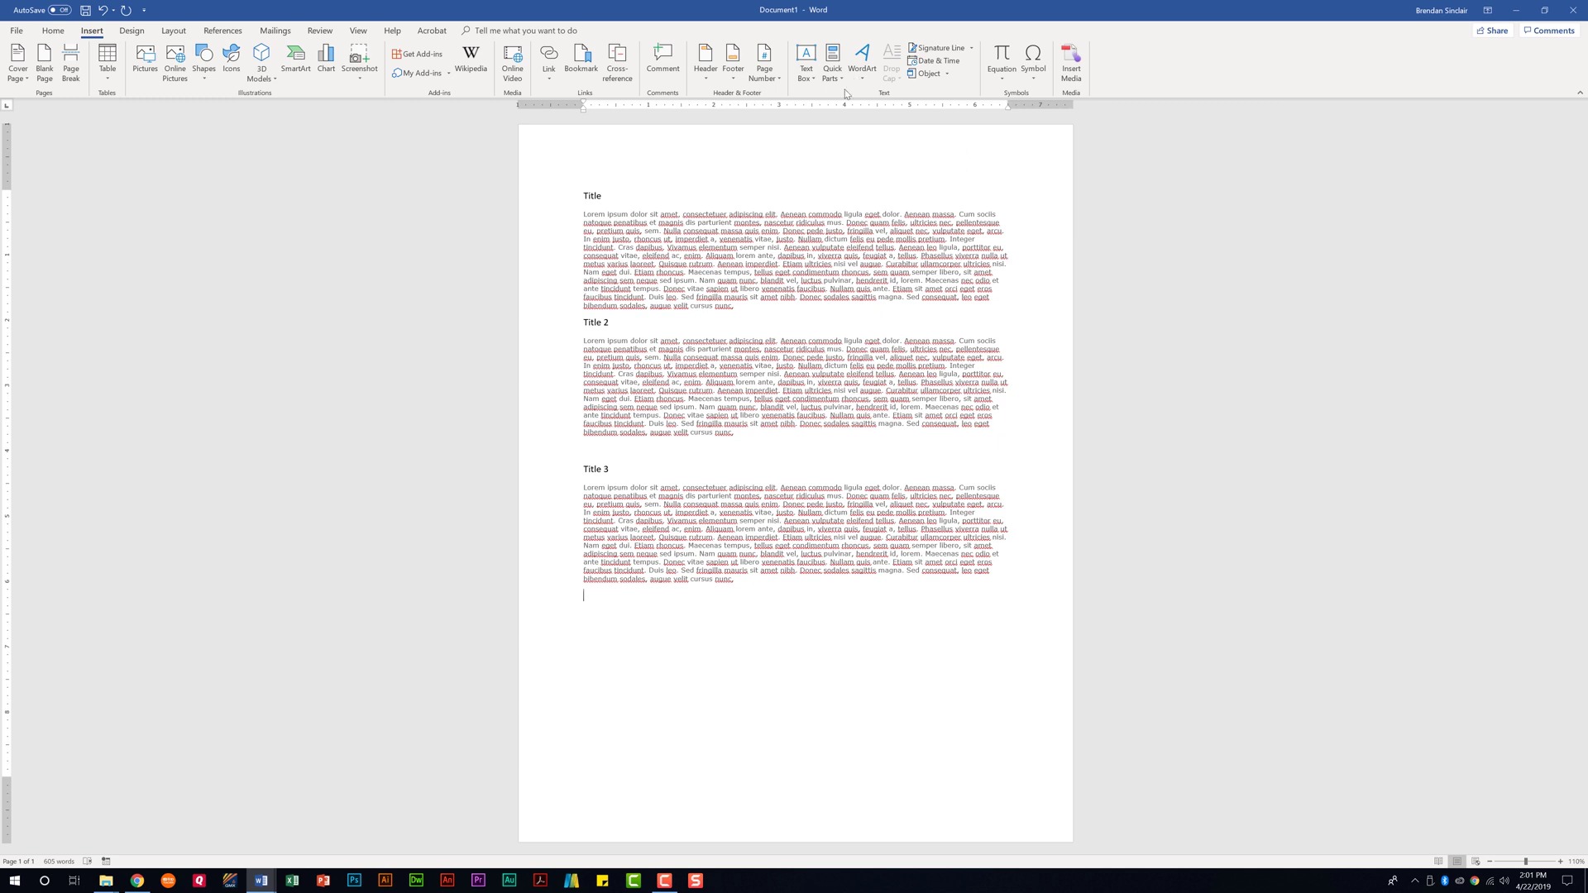
click(949, 77)
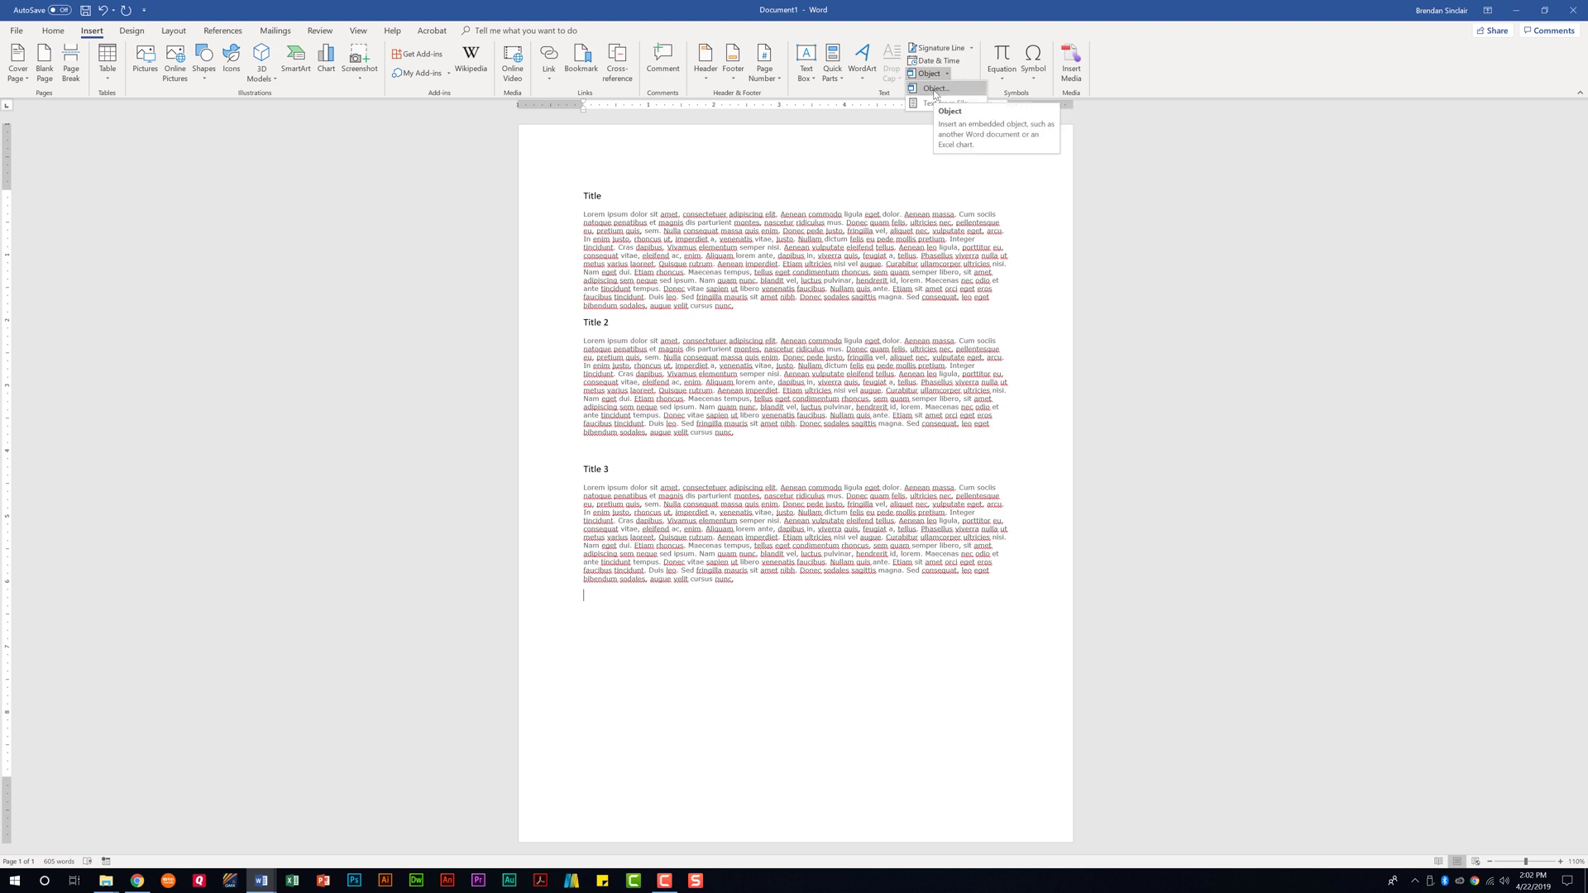
click(933, 90)
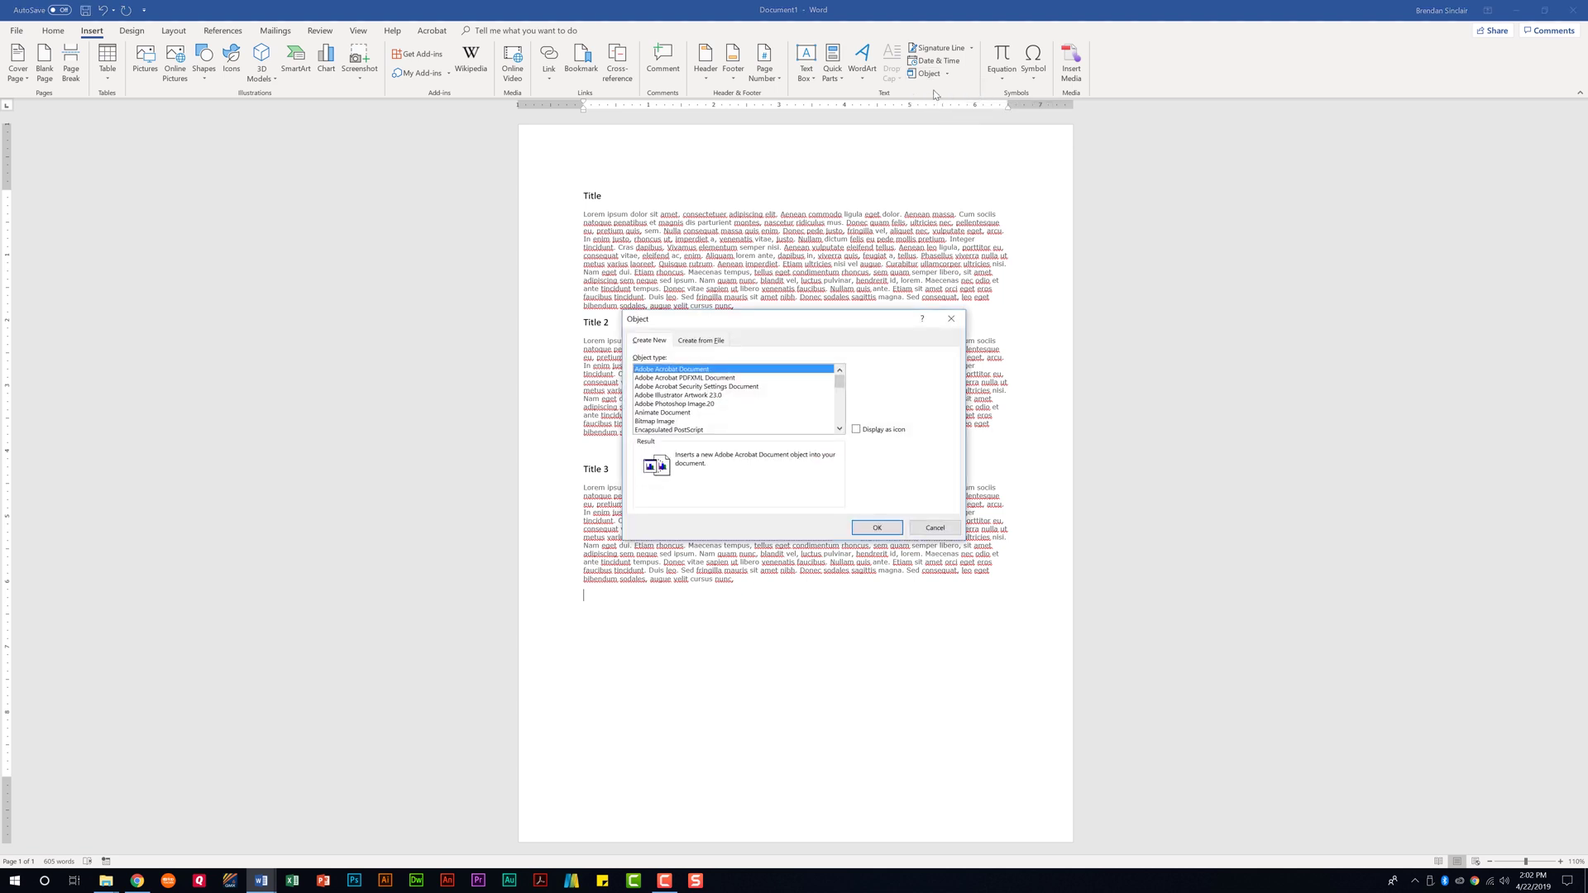
click(705, 345)
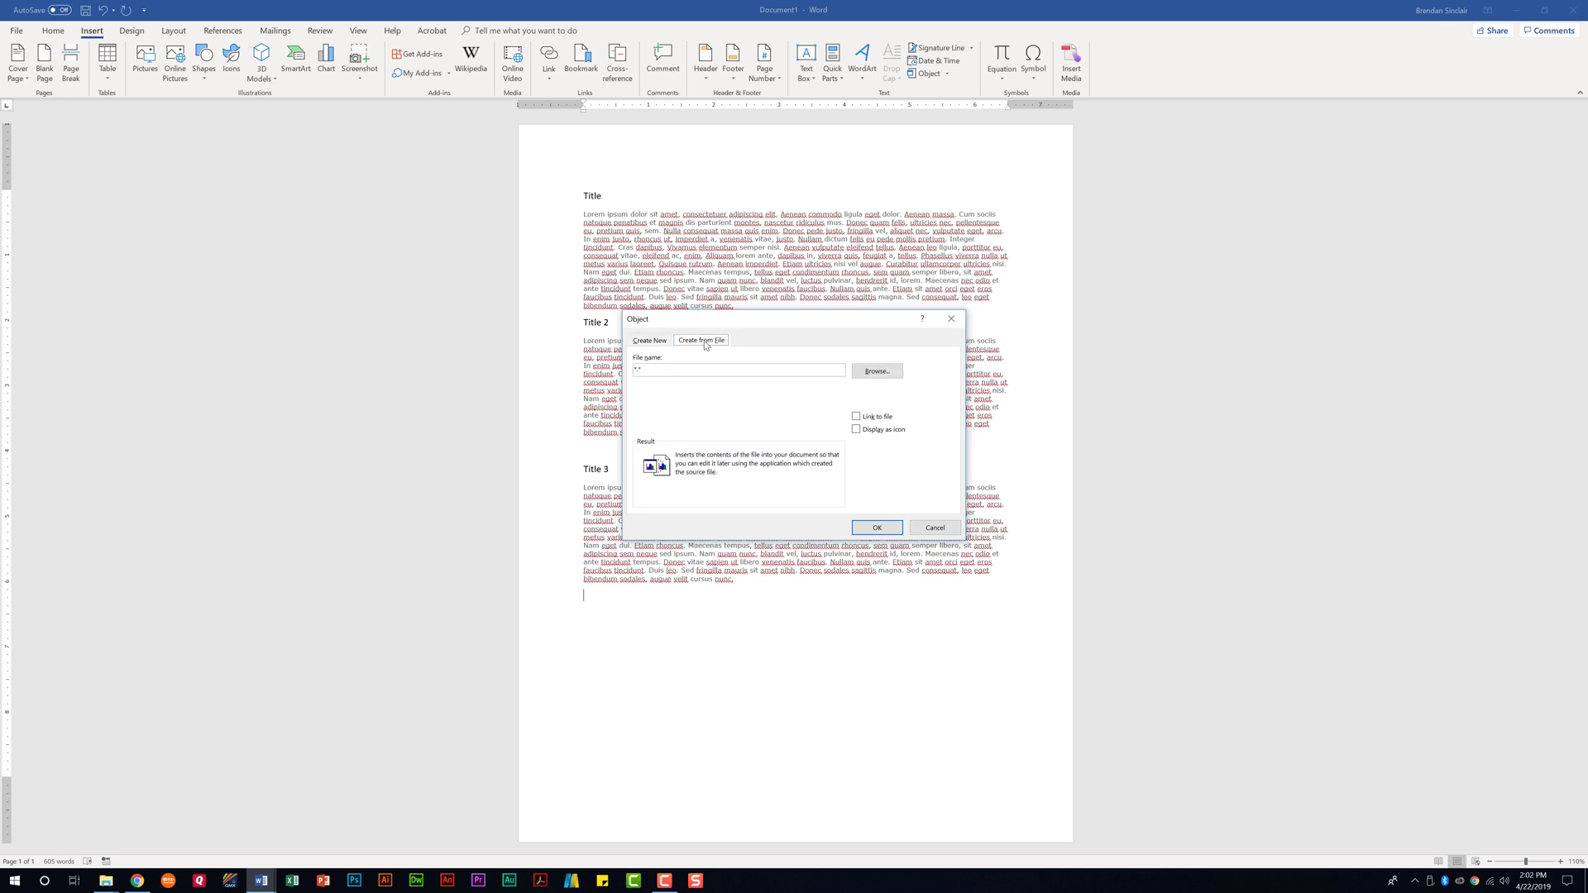
click(881, 372)
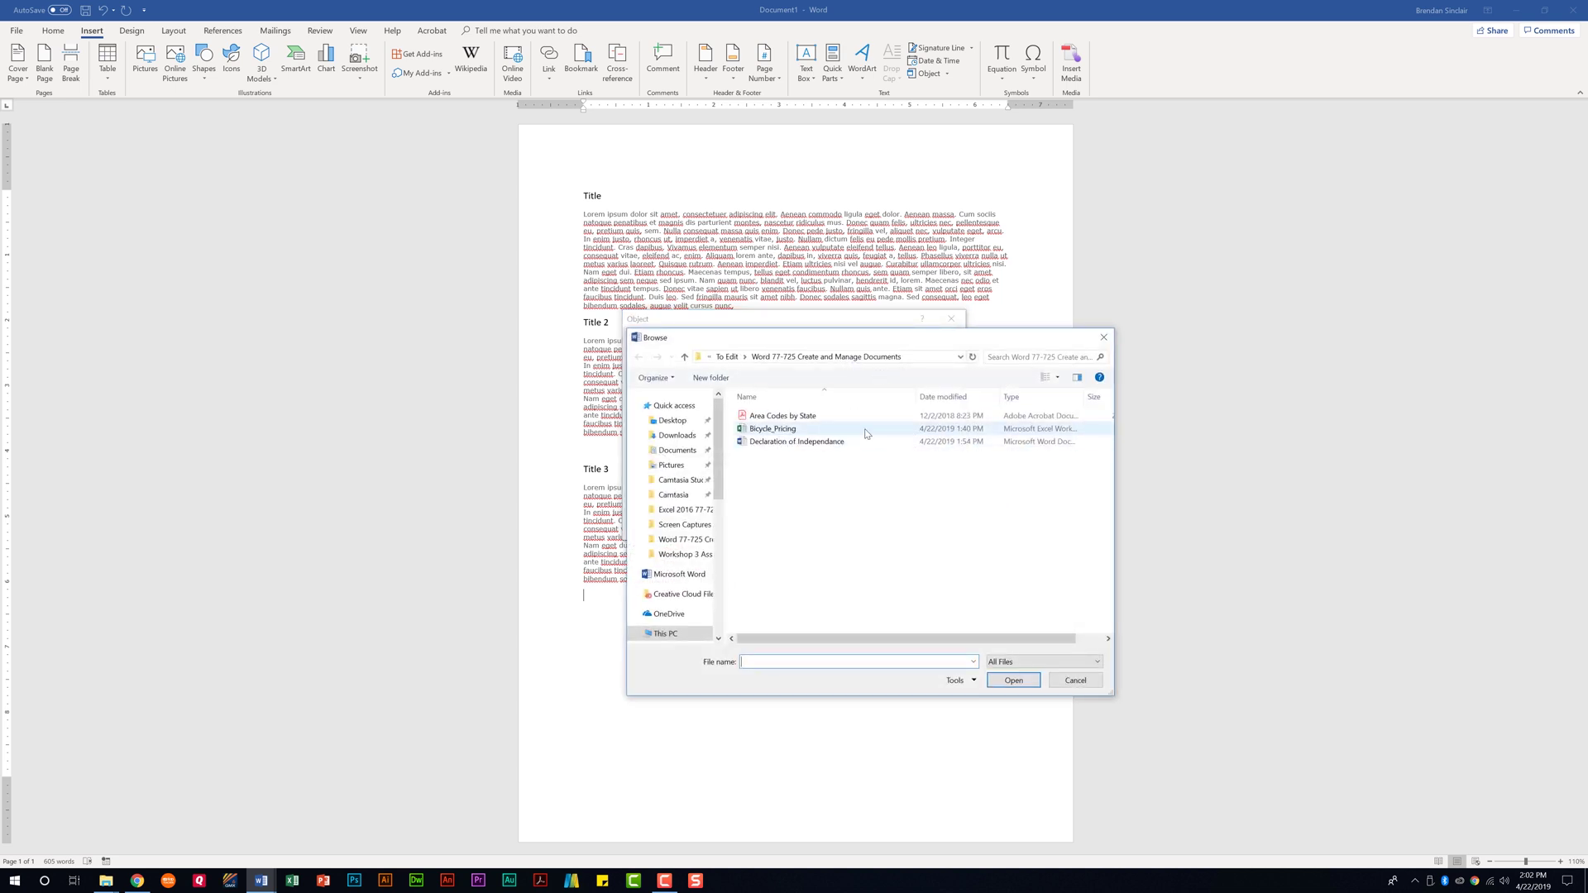
double_click(865, 431)
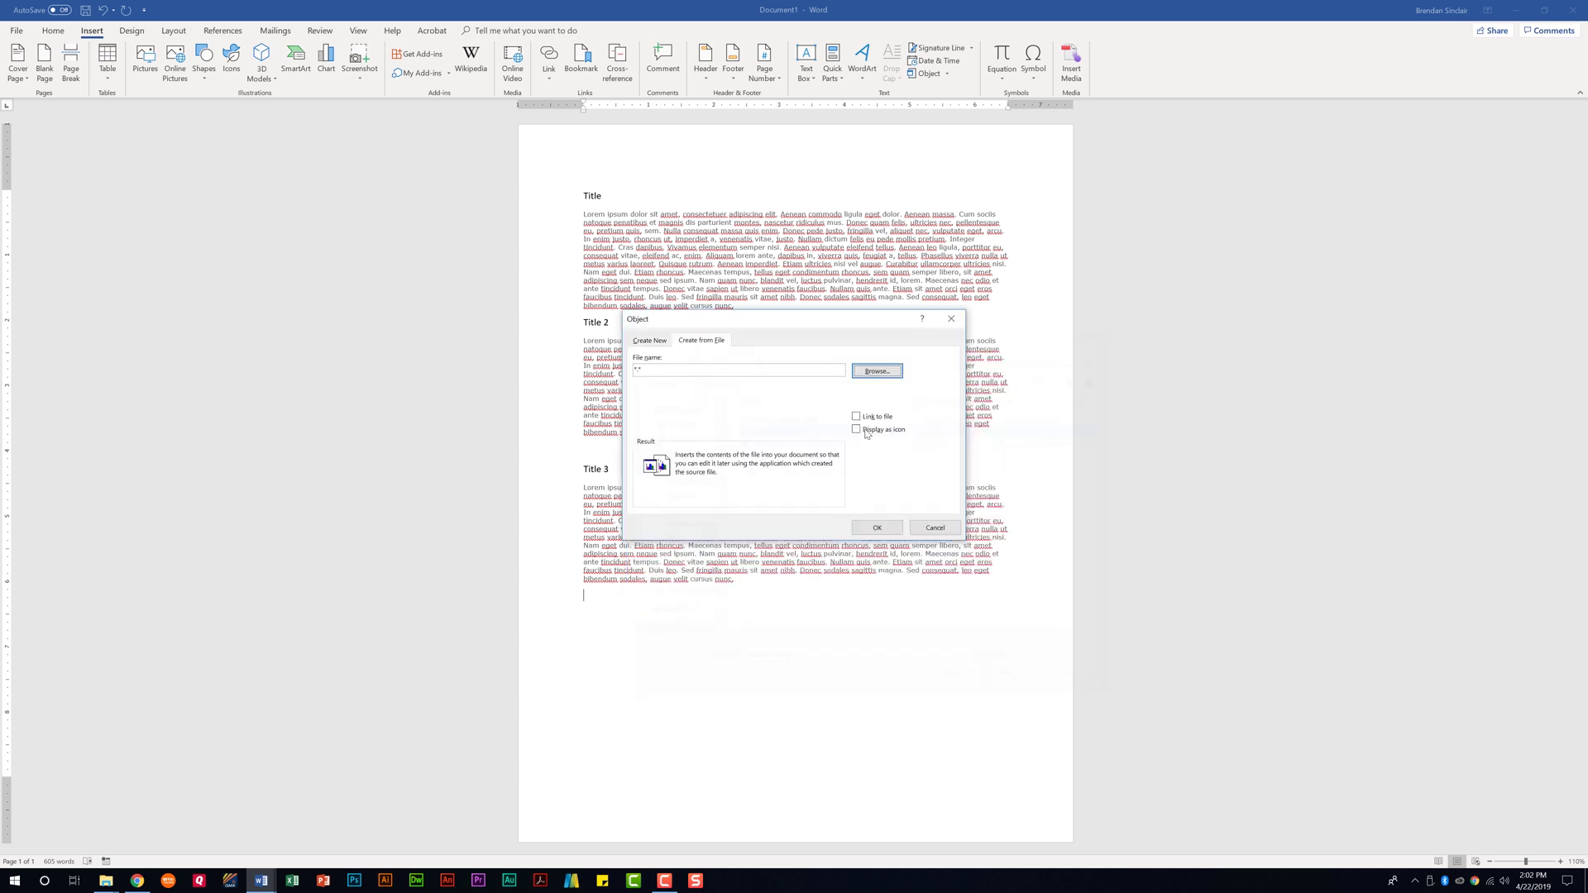
click(878, 528)
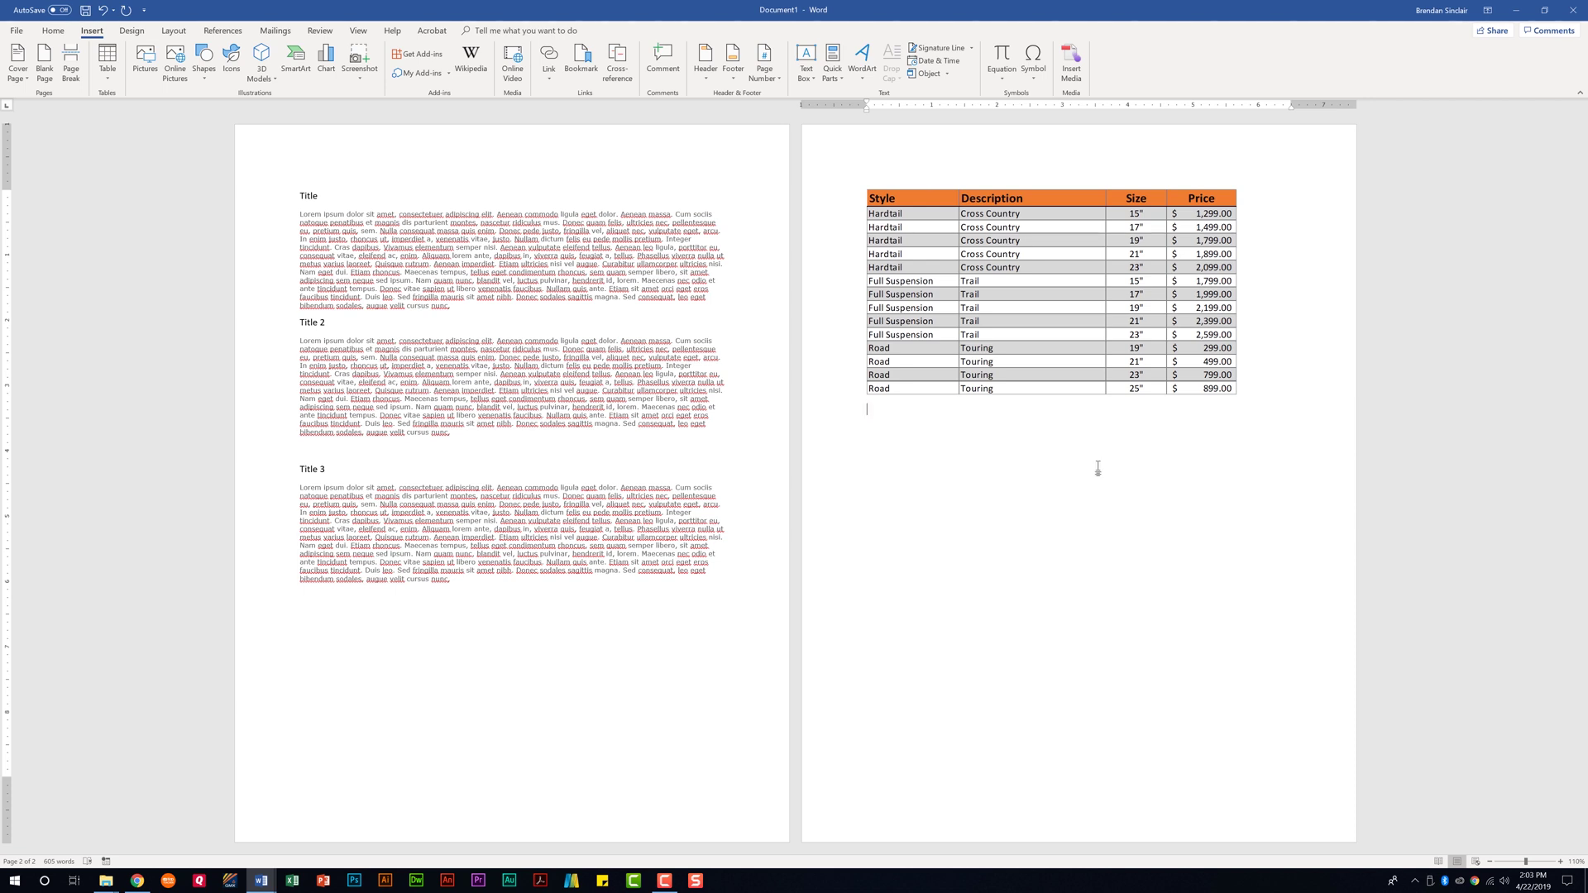
Insert the text of the Declaration of Independance file below the embedded bicycle pricing table.
click(948, 74)
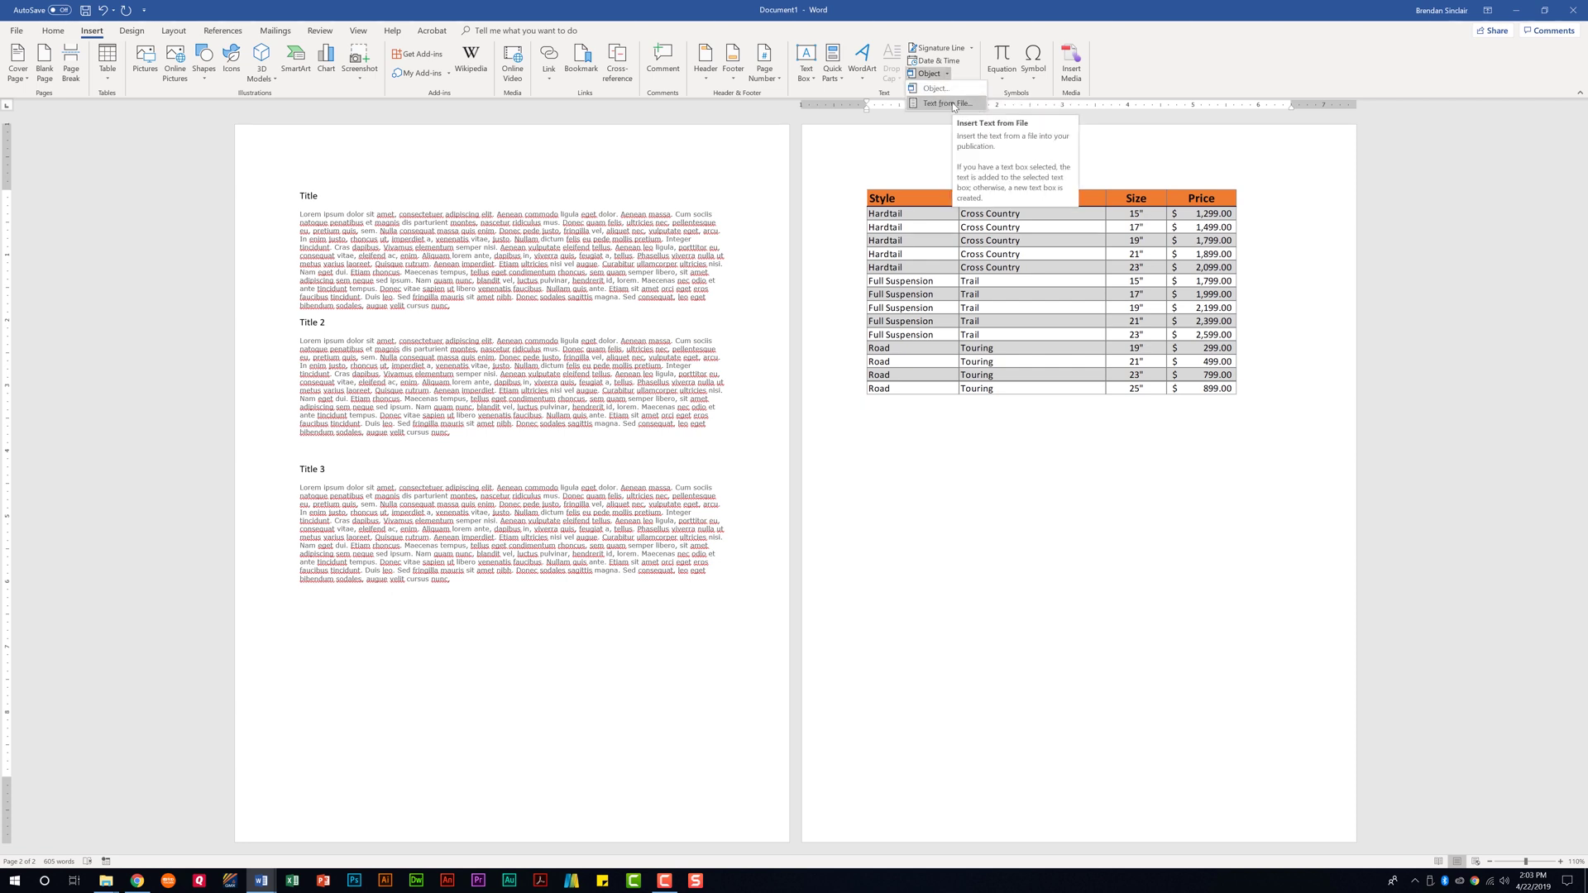
click(951, 103)
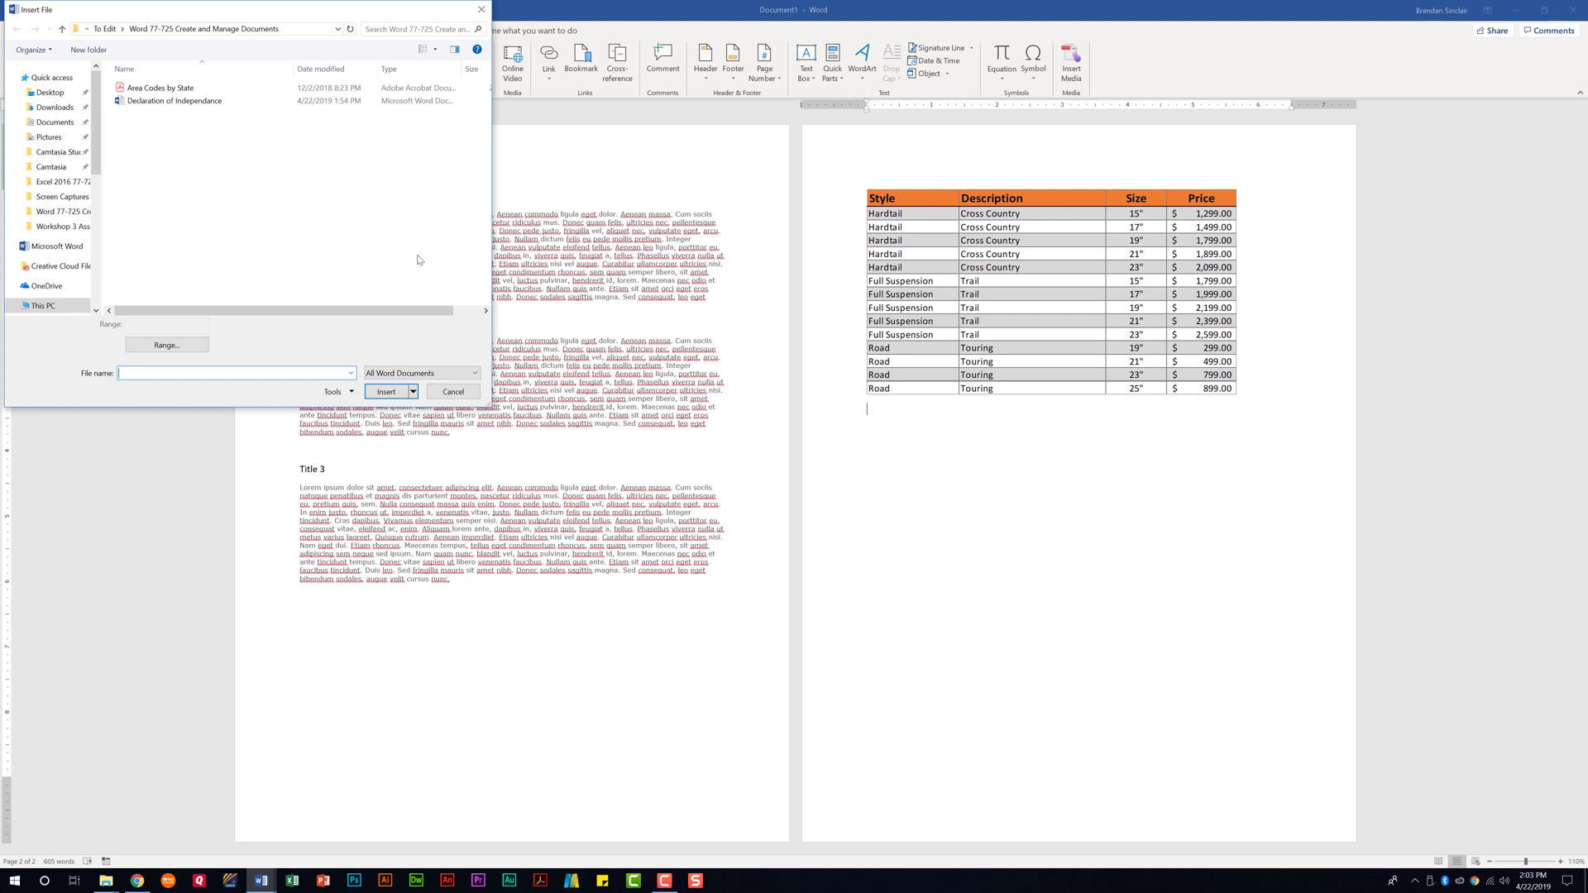
double_click(206, 106)
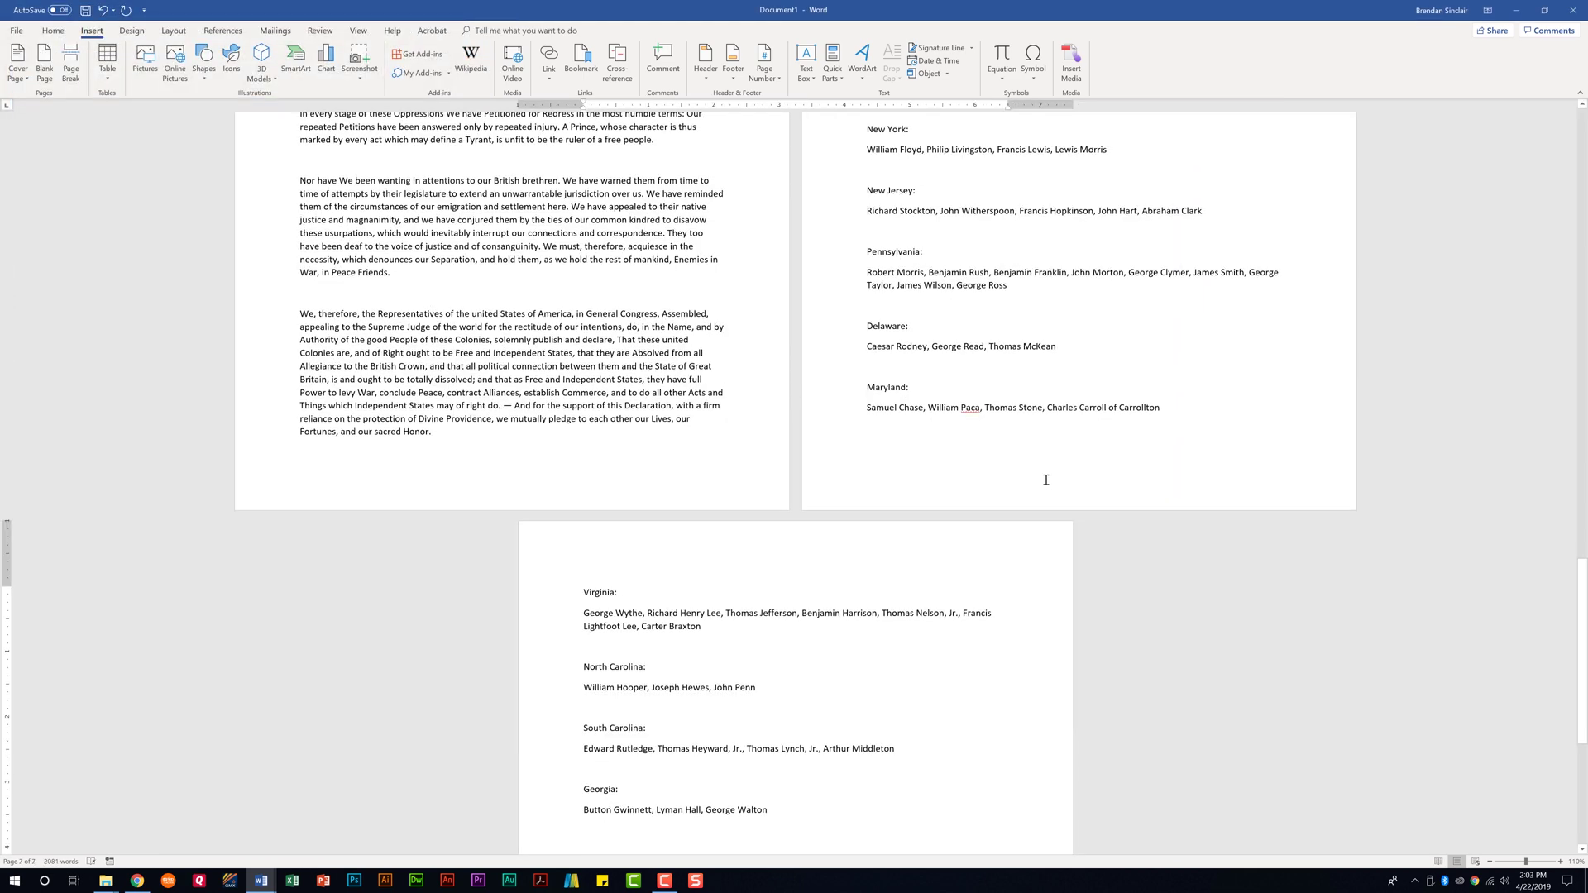
scroll(1046, 480, up, 20)
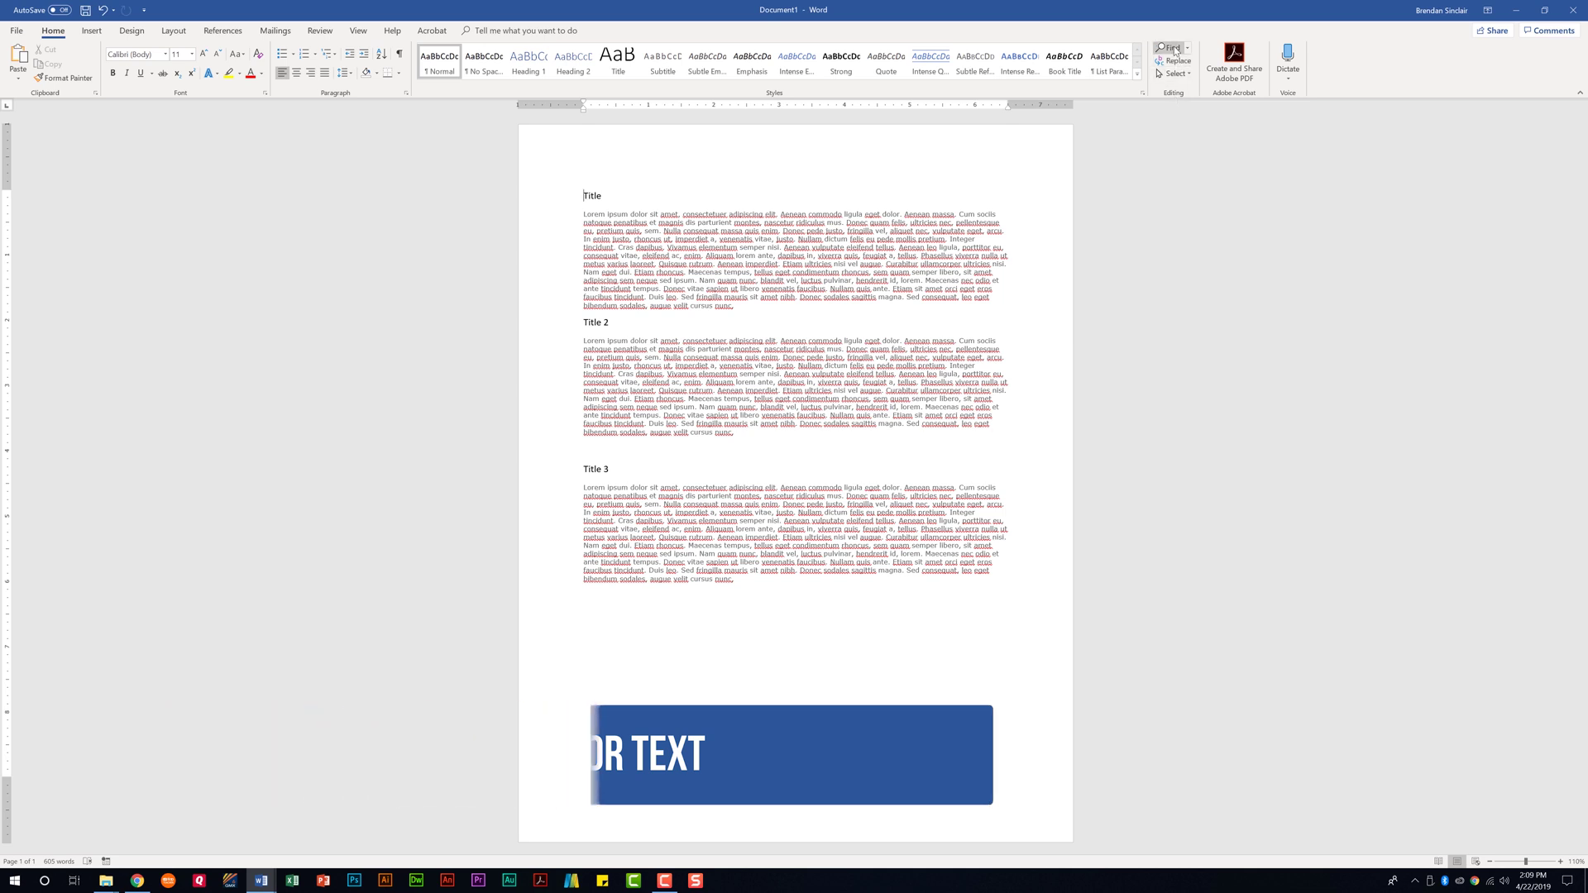
Search the document for "lorem", jump to the second occurrence under Title 2, and close the search pane.
key(ctrl+f)
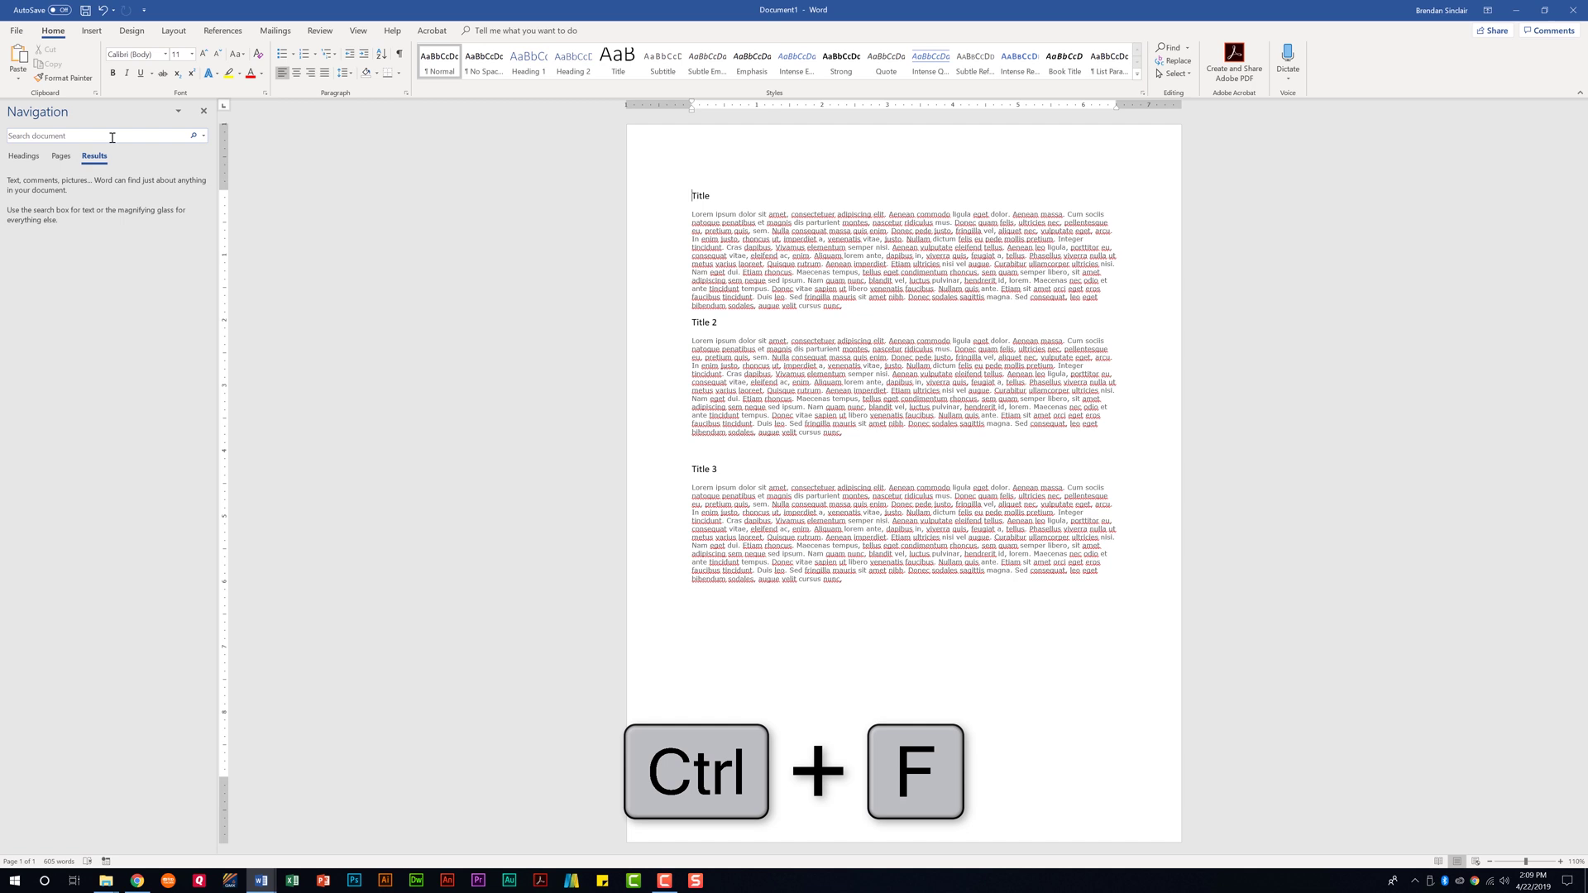
click(53, 139)
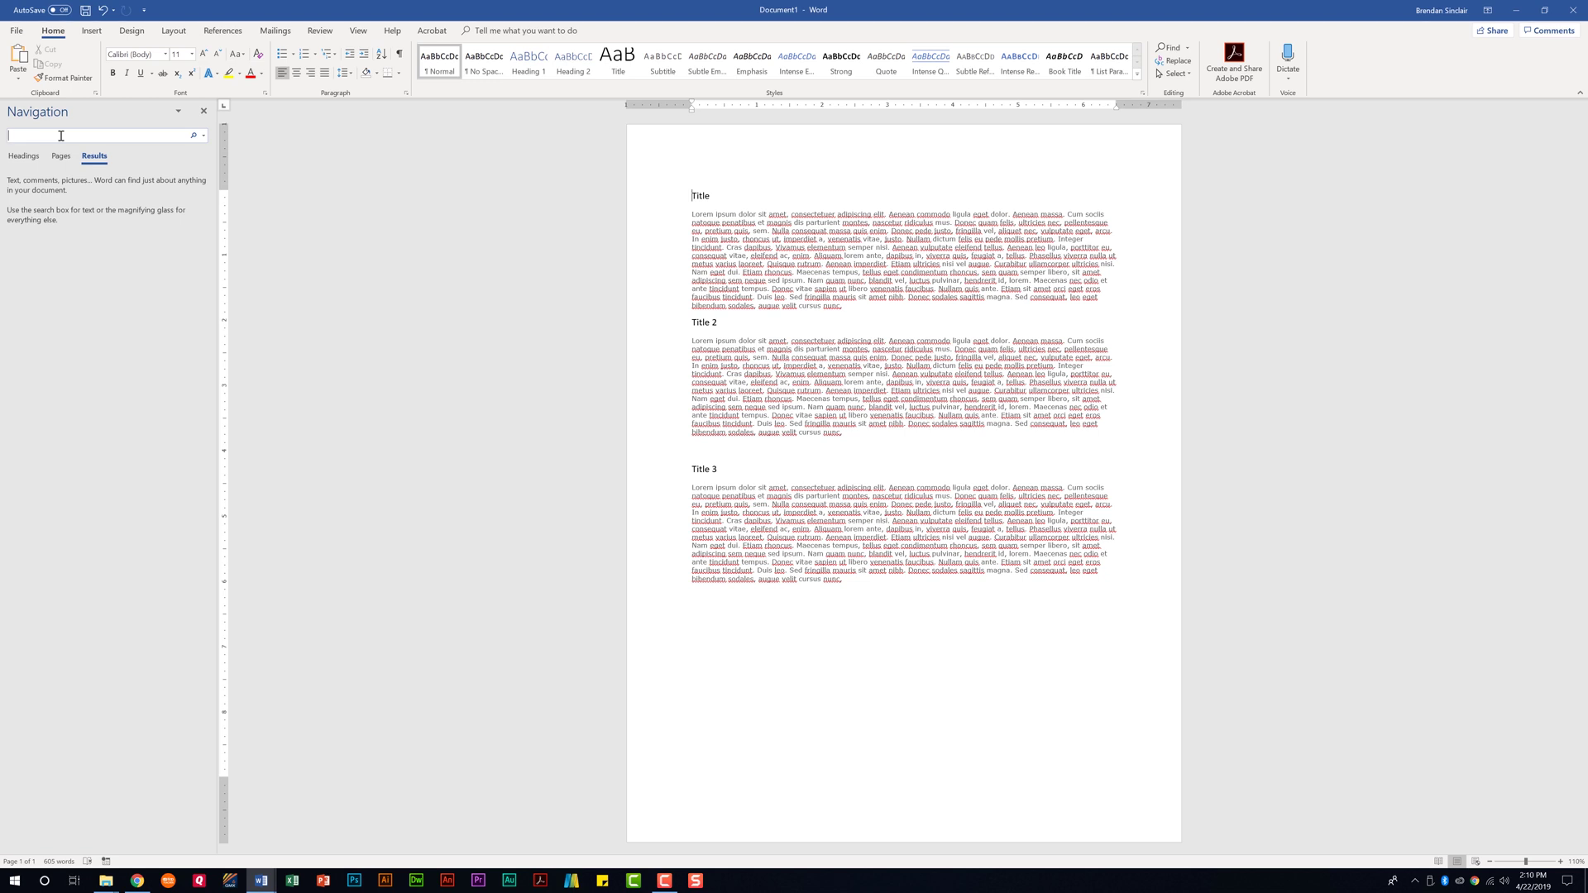
text(lorem)
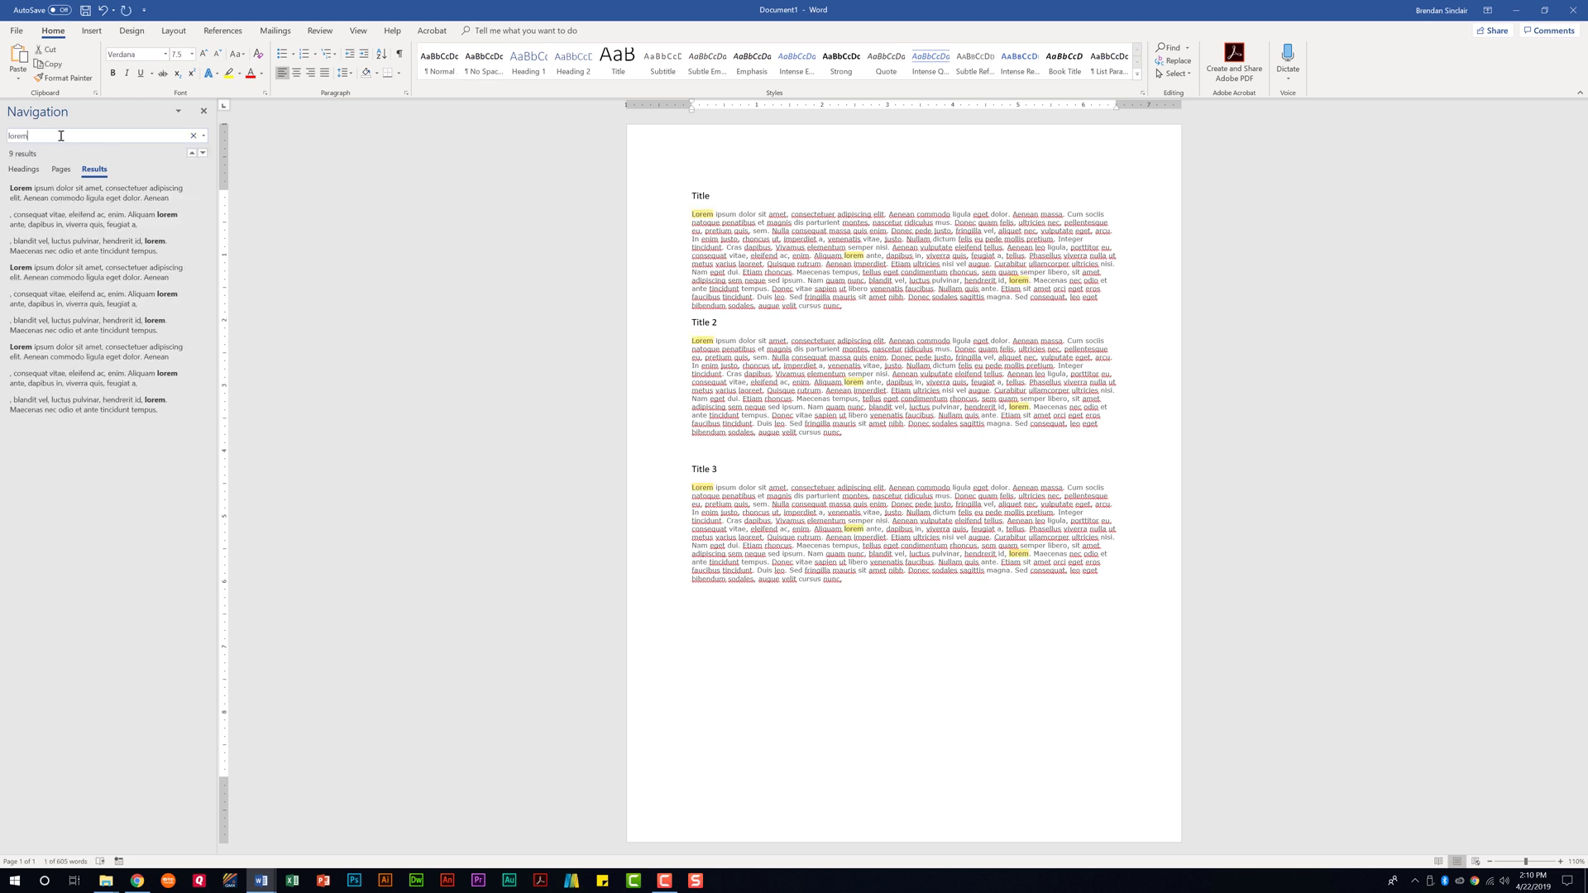
click(88, 309)
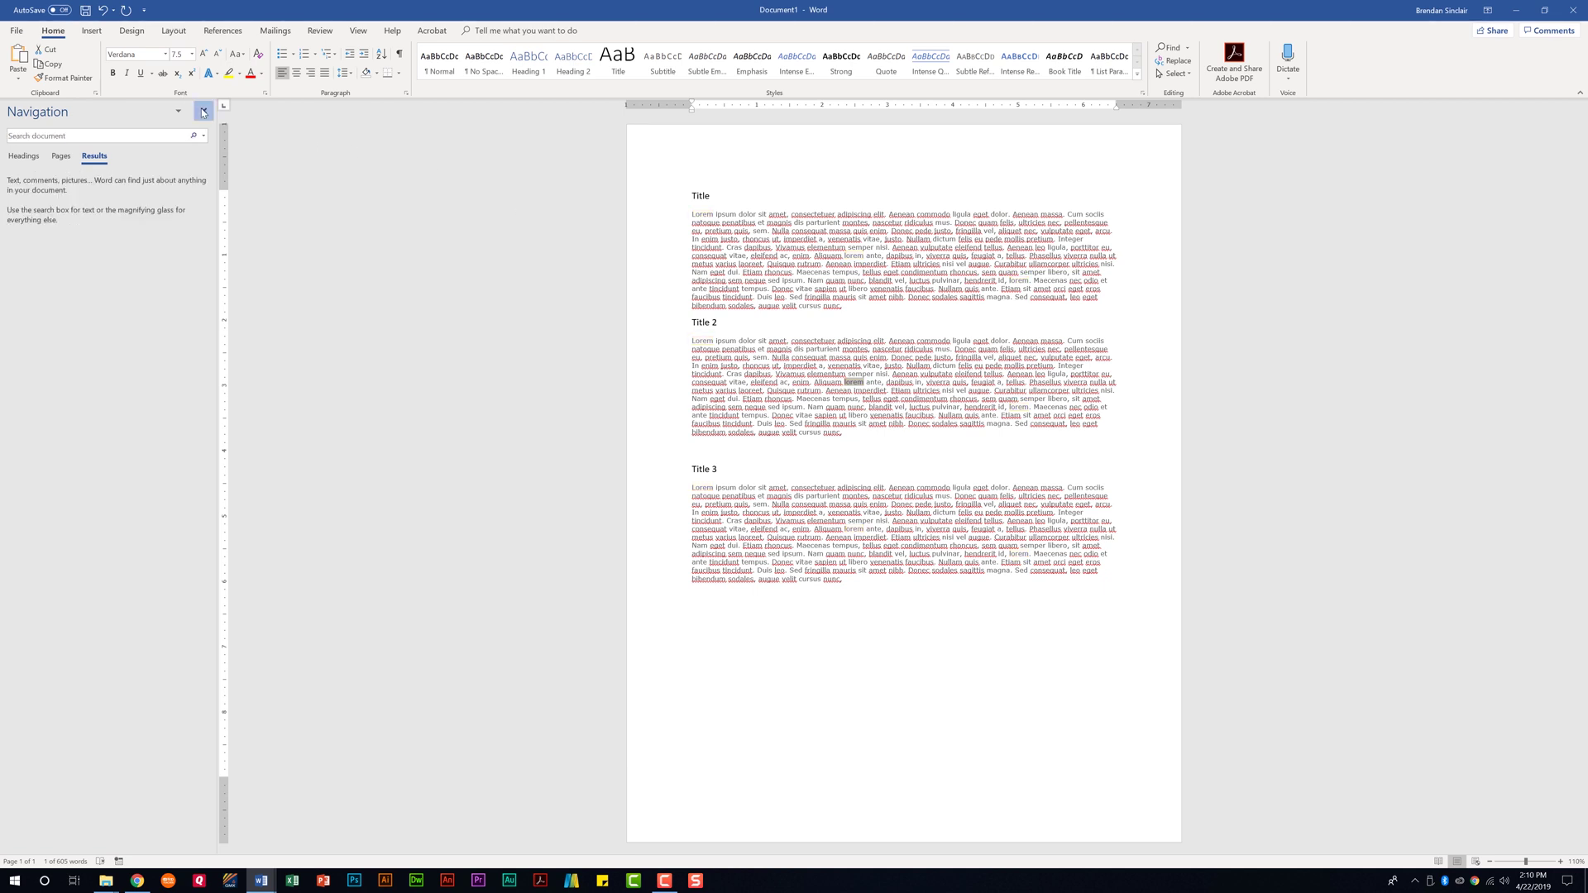
click(203, 113)
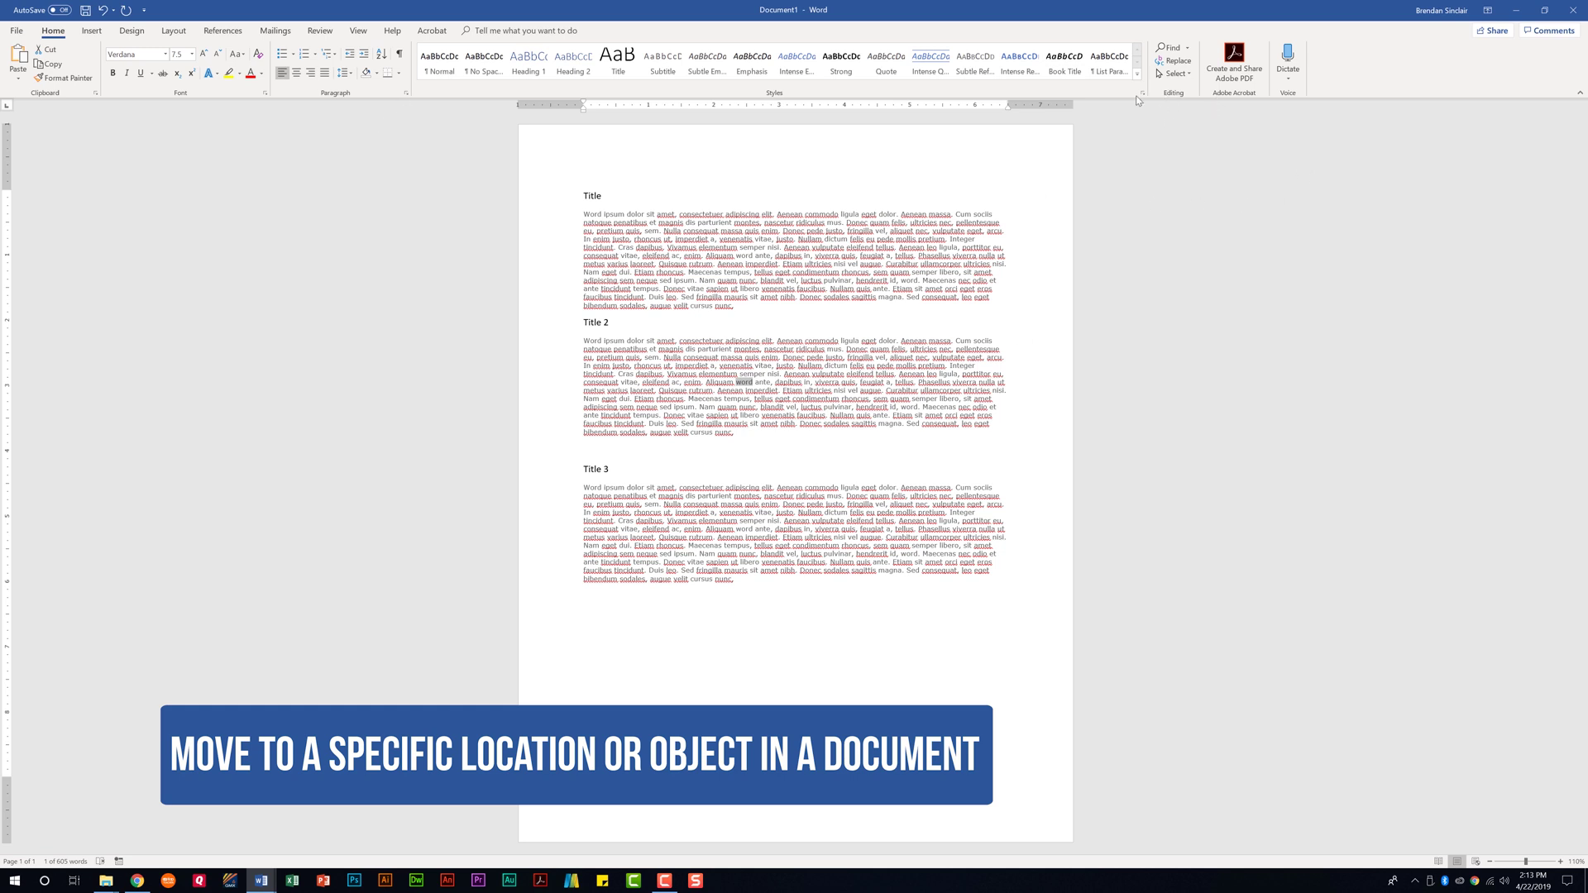
Open Go To, choose Bookmark as the target type, and check the list of available bookmarks.
click(1188, 49)
key(ctrl+g)
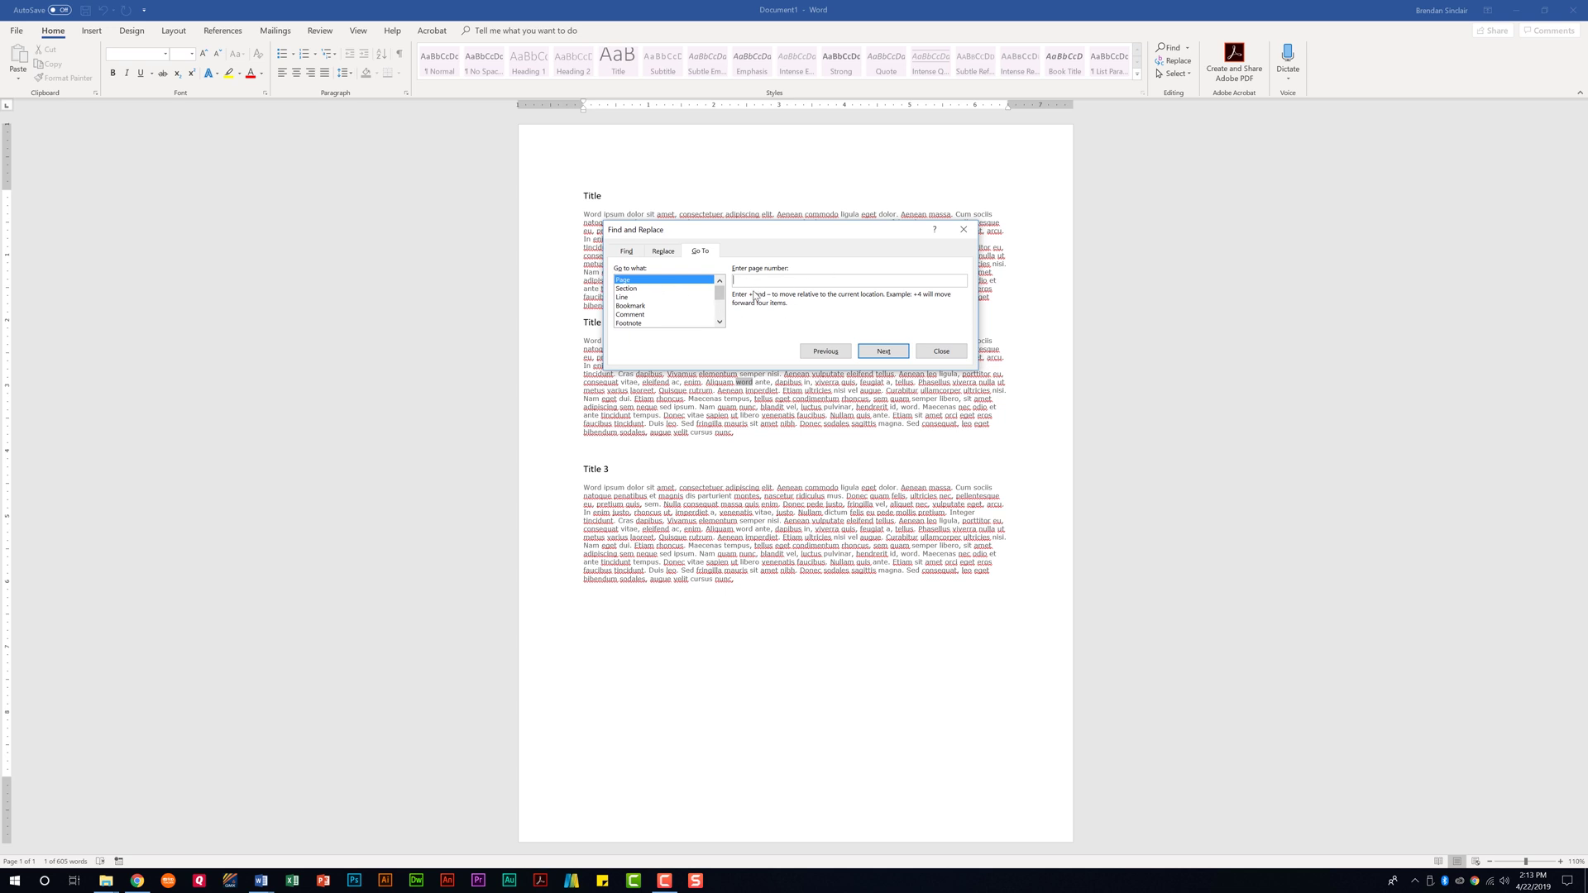
click(641, 306)
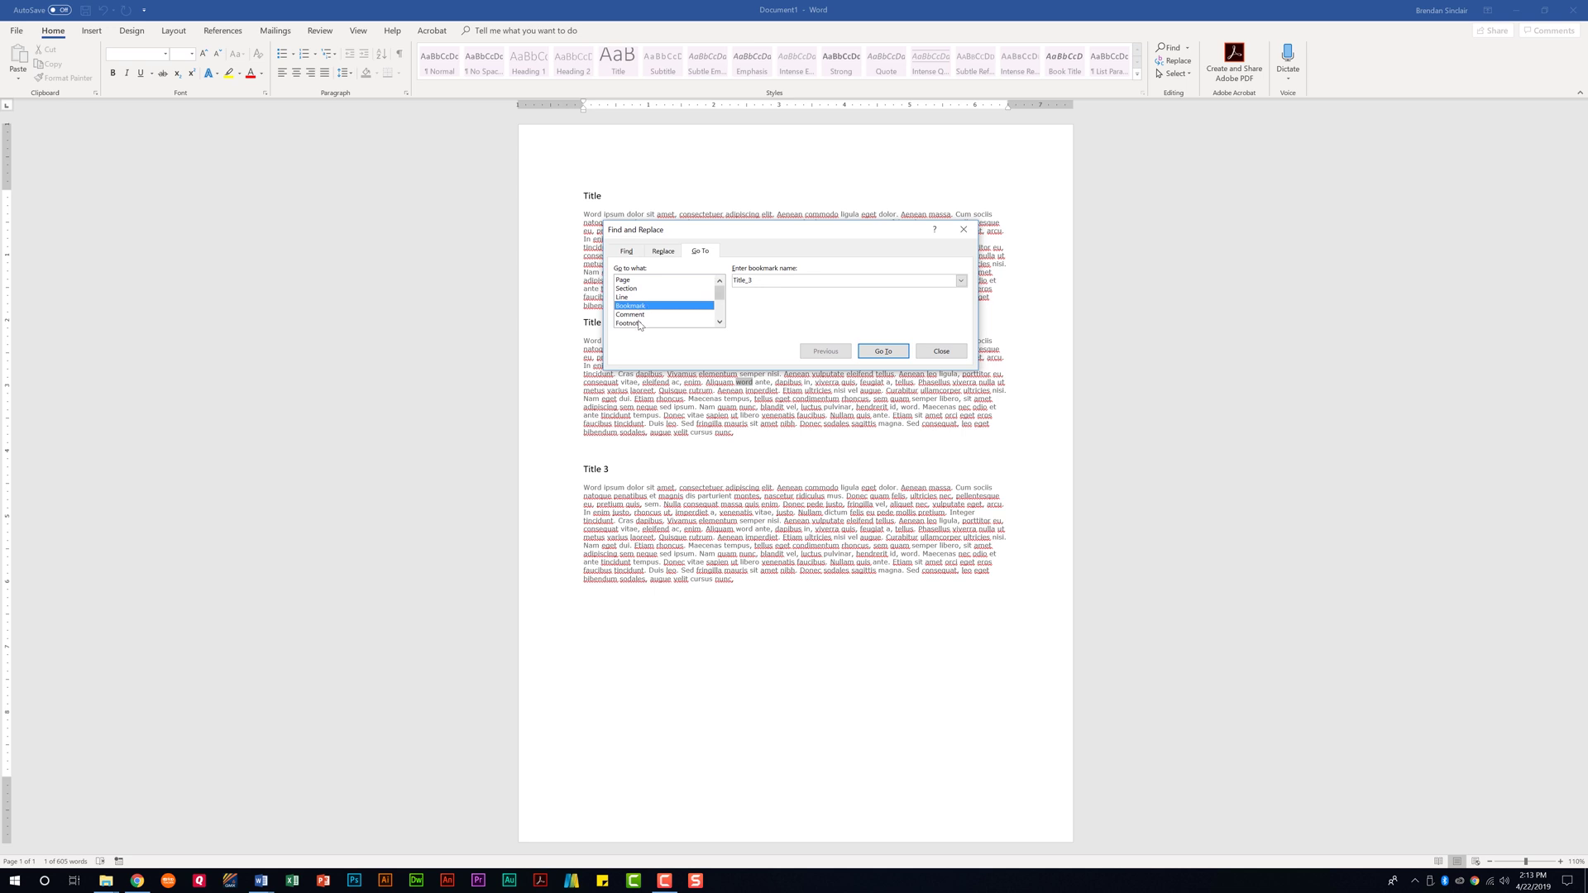
click(962, 281)
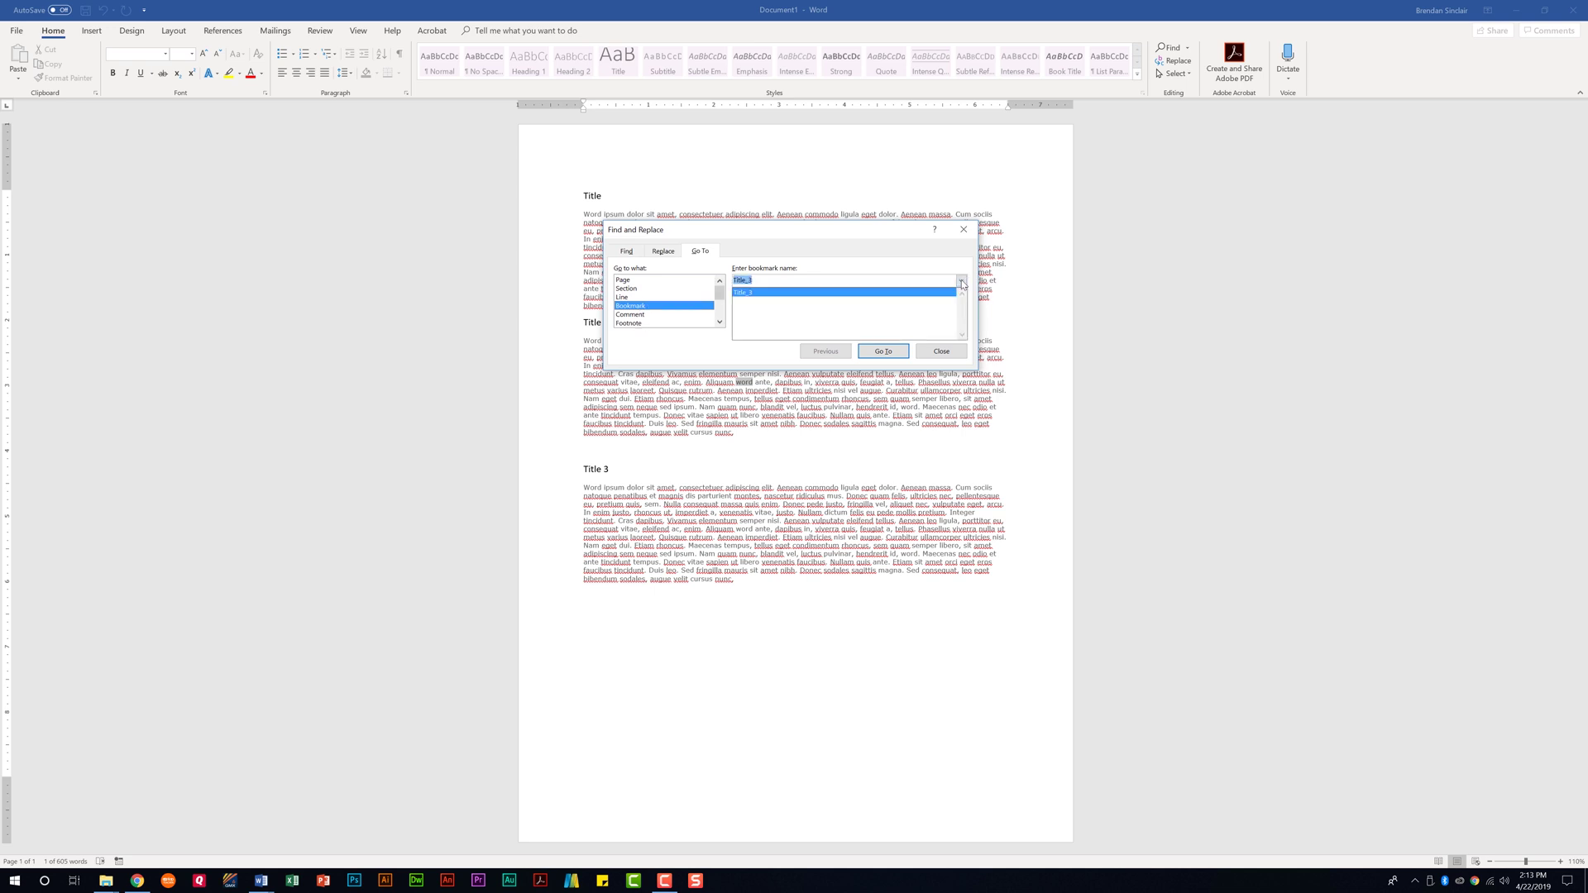
click(961, 281)
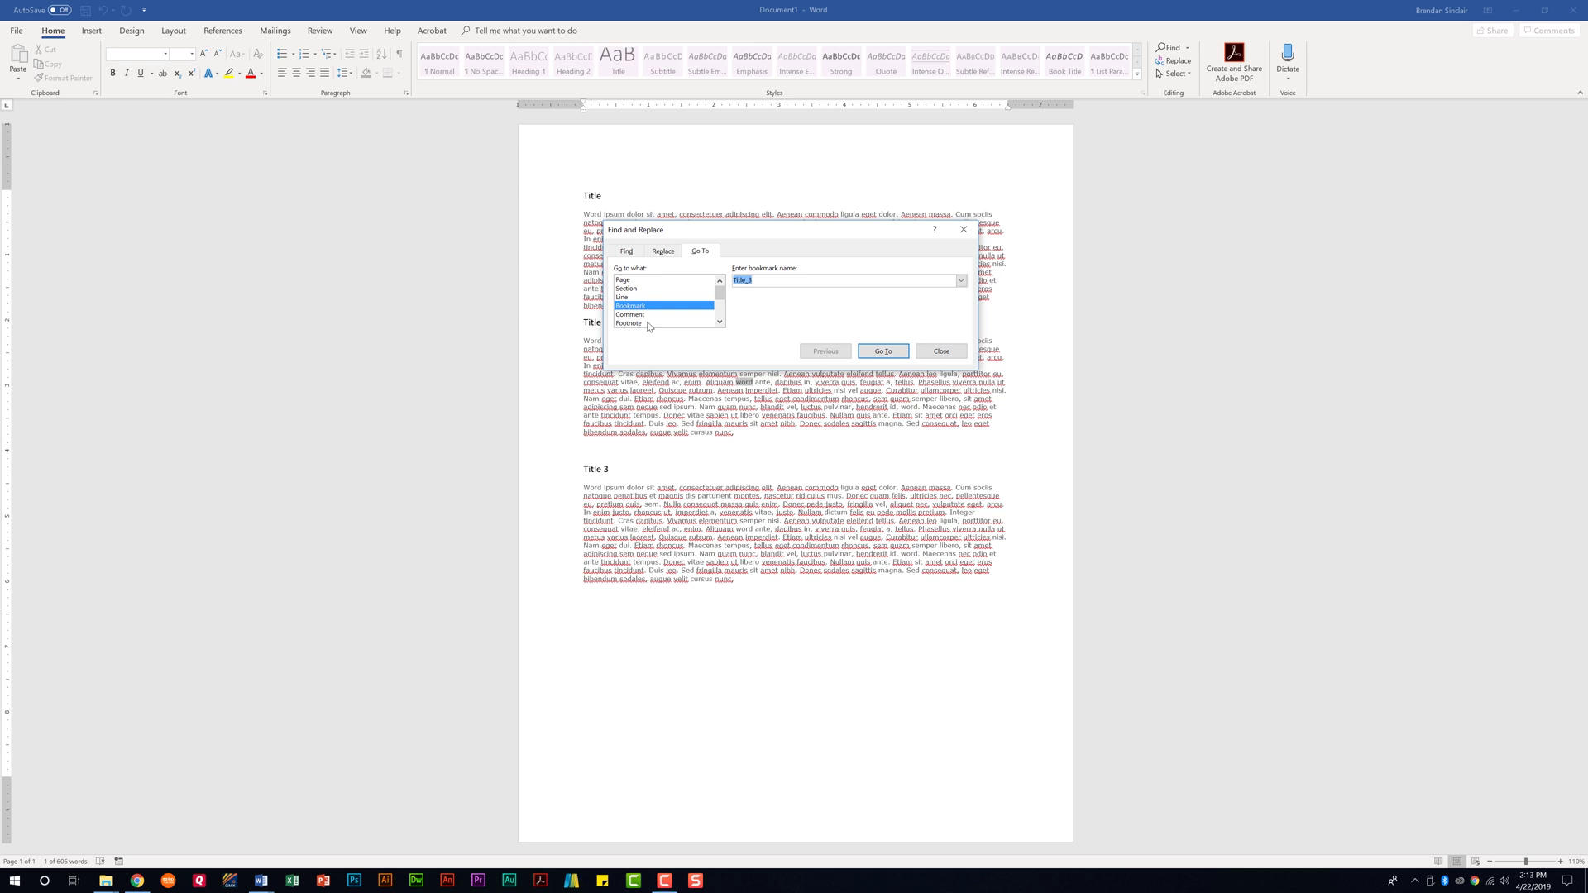
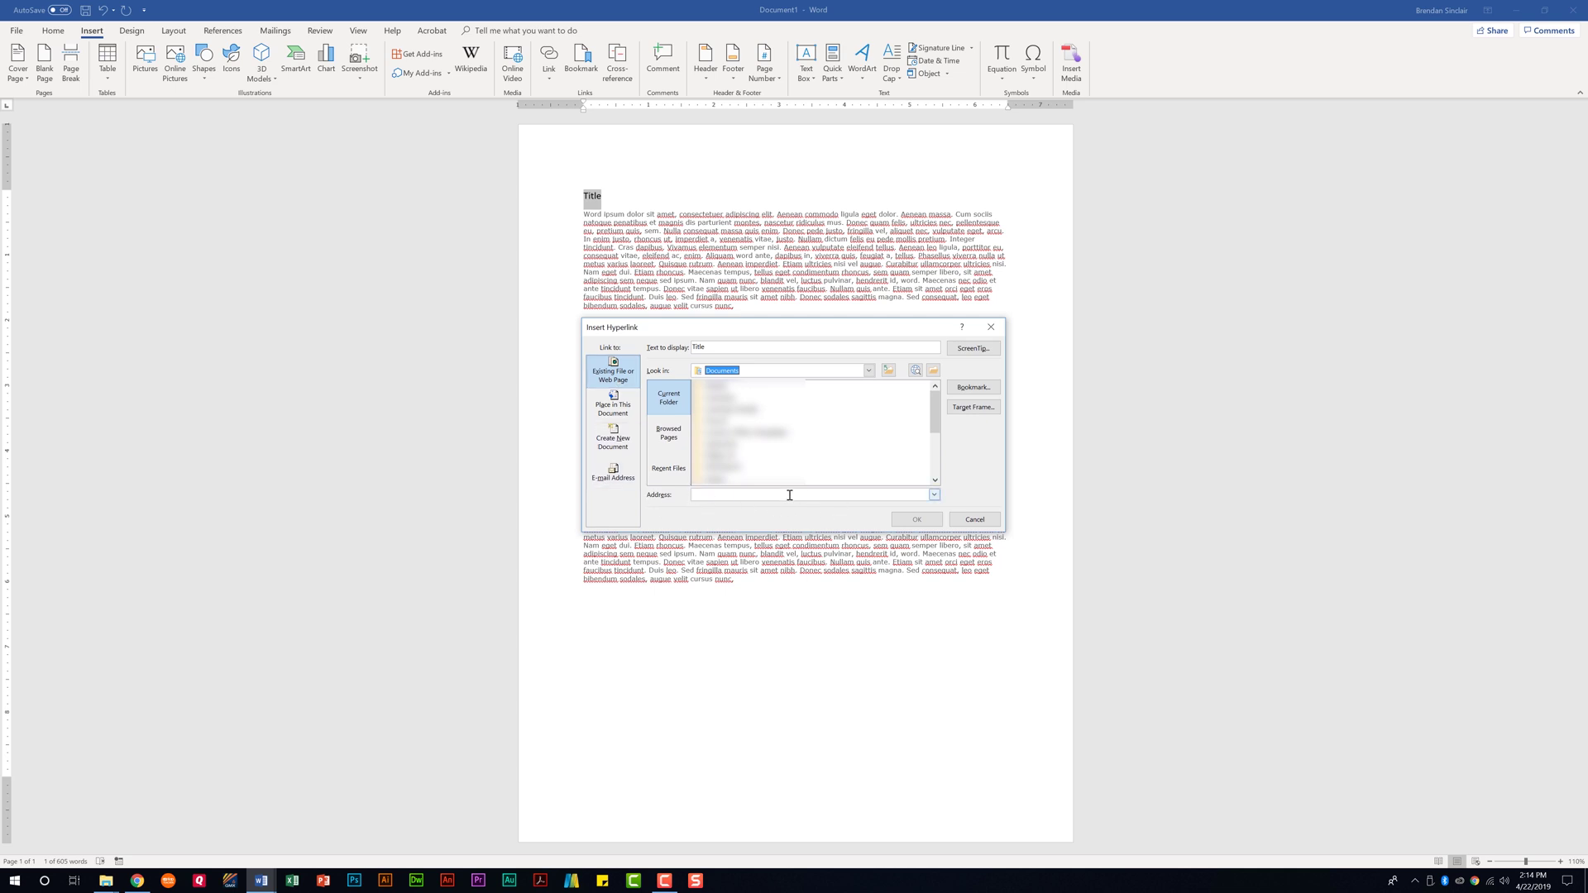
click(604, 405)
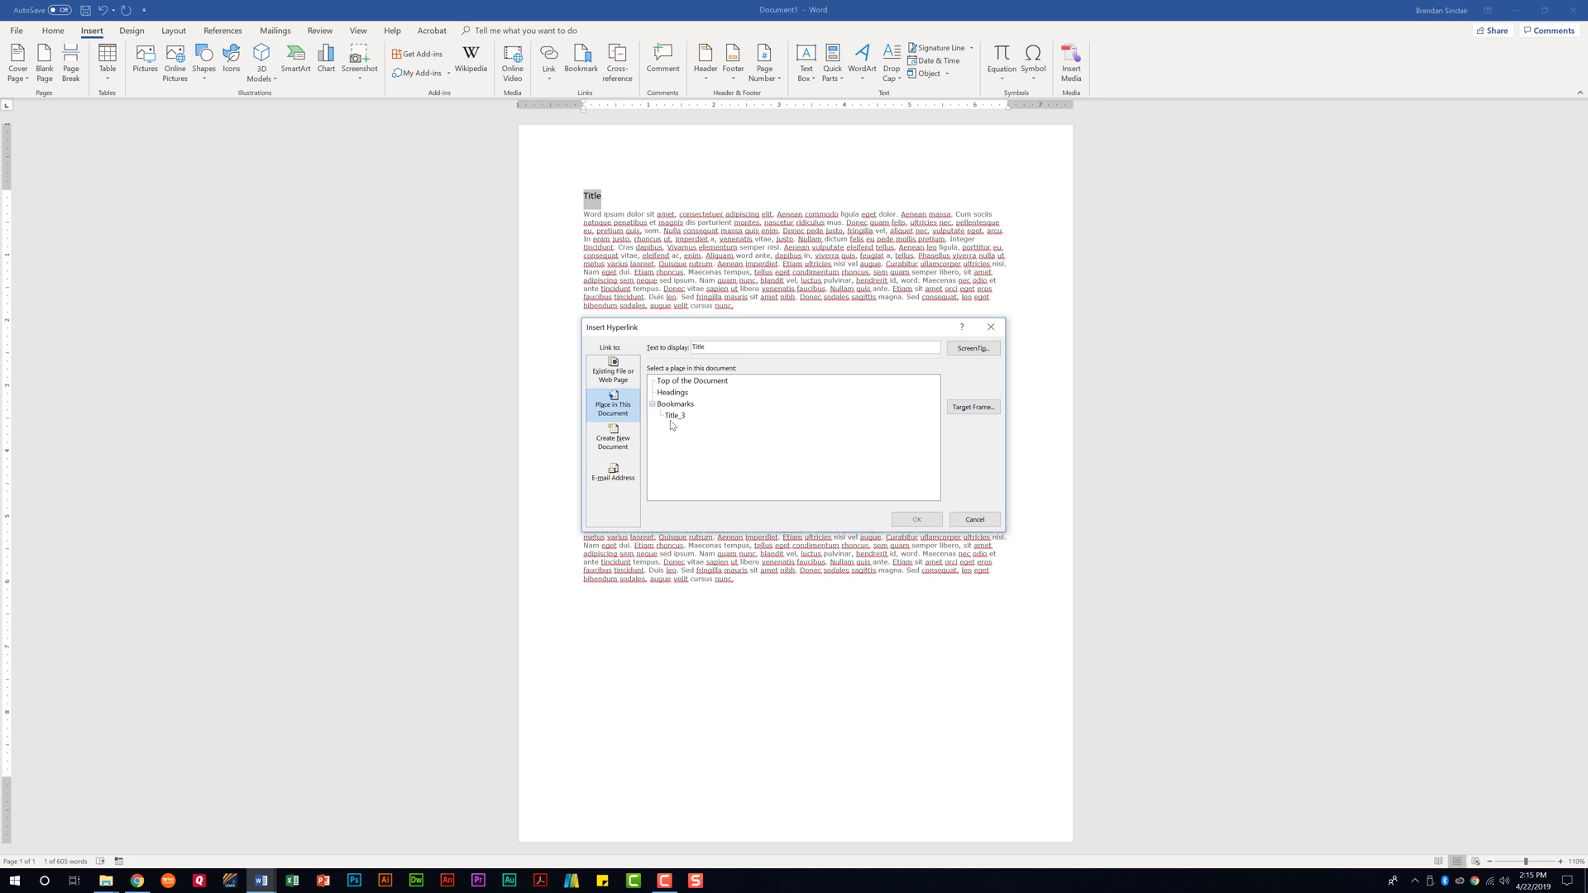
click(613, 483)
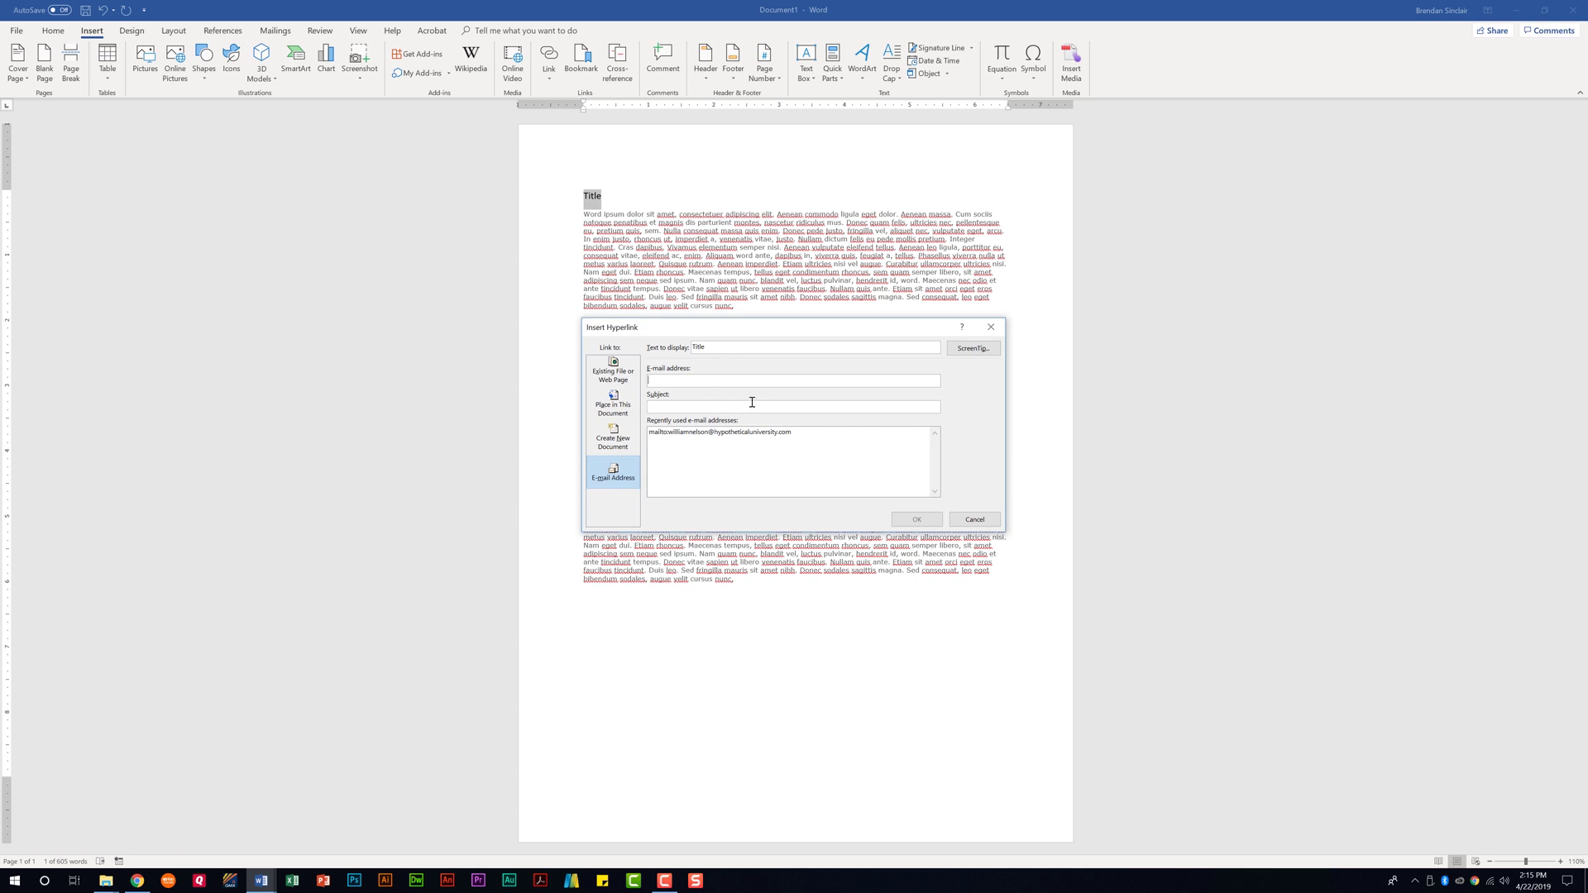
click(624, 383)
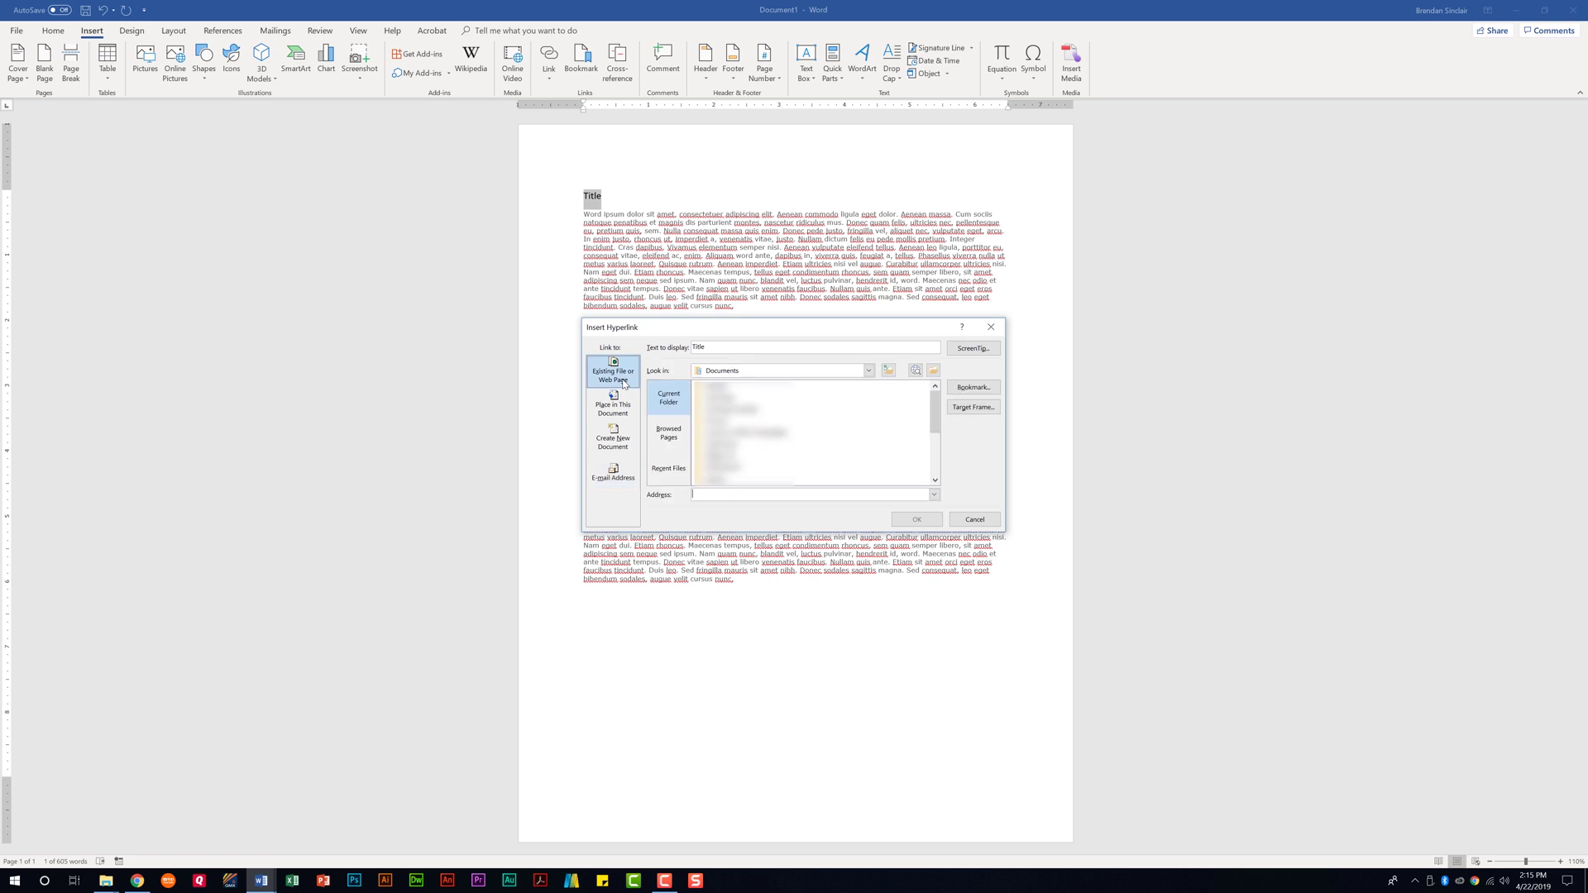
click(752, 494)
text(http://www.youtube.com)
click(916, 518)
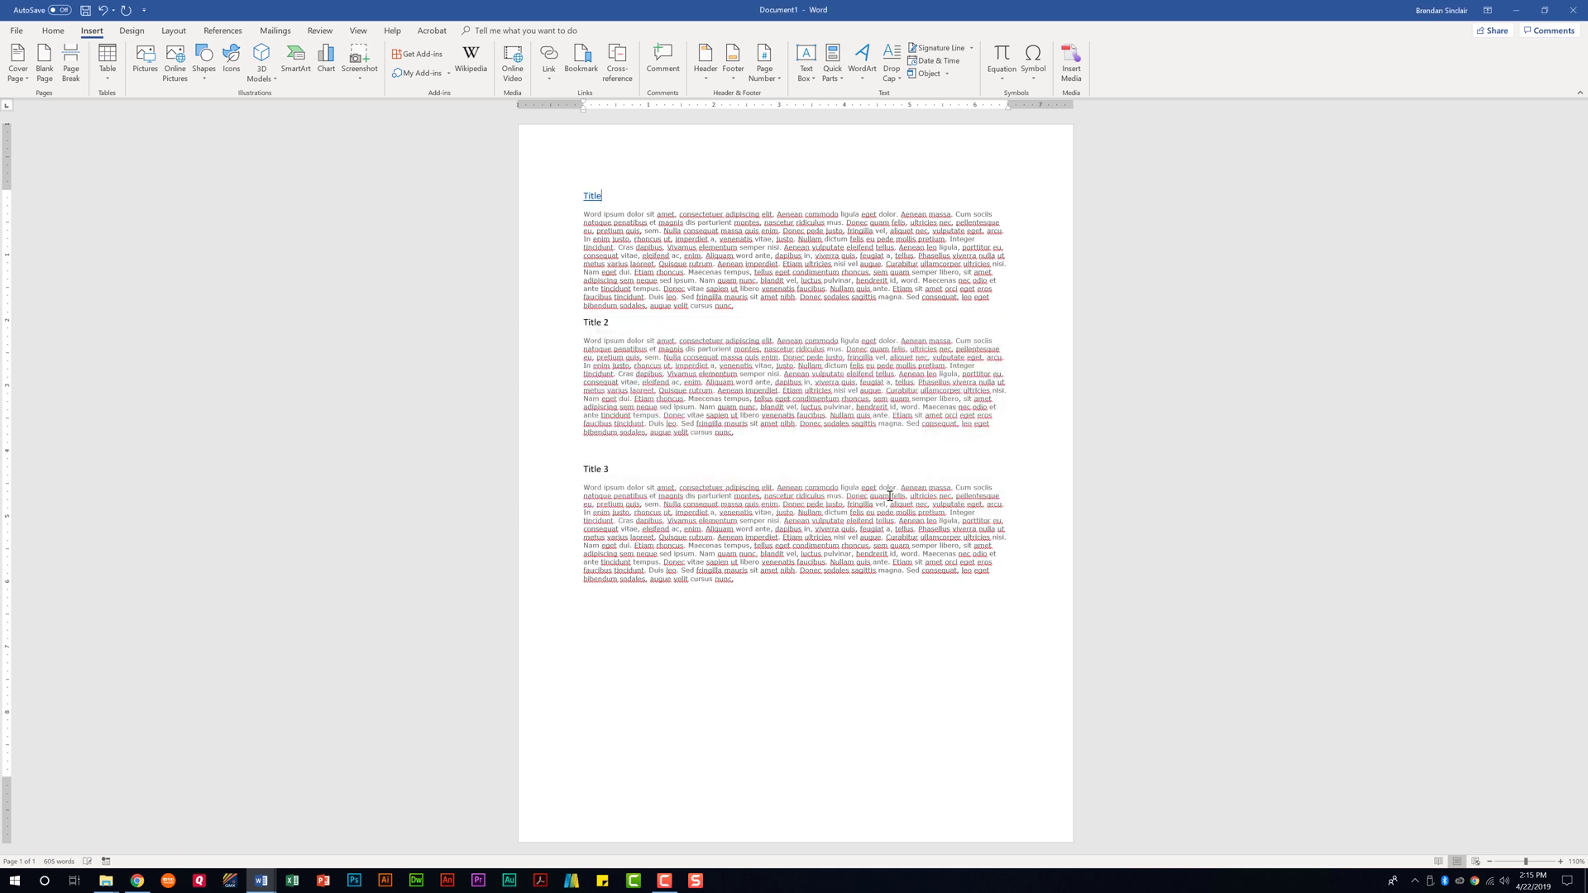
double_click(591, 195)
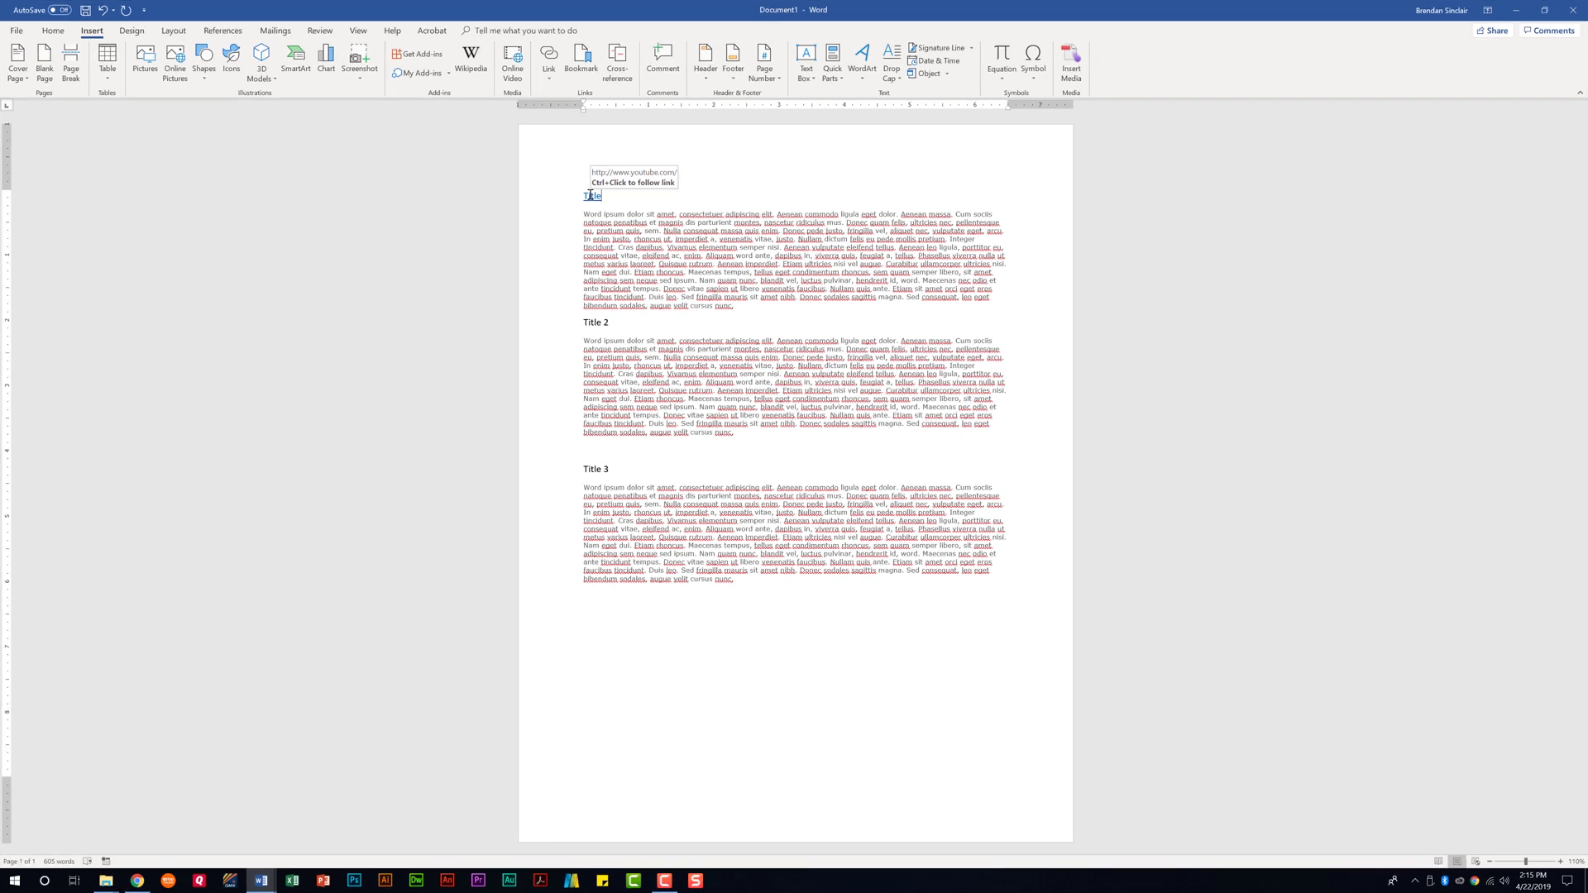
Remove the hyperlink from the first heading "Title".
right_click(590, 195)
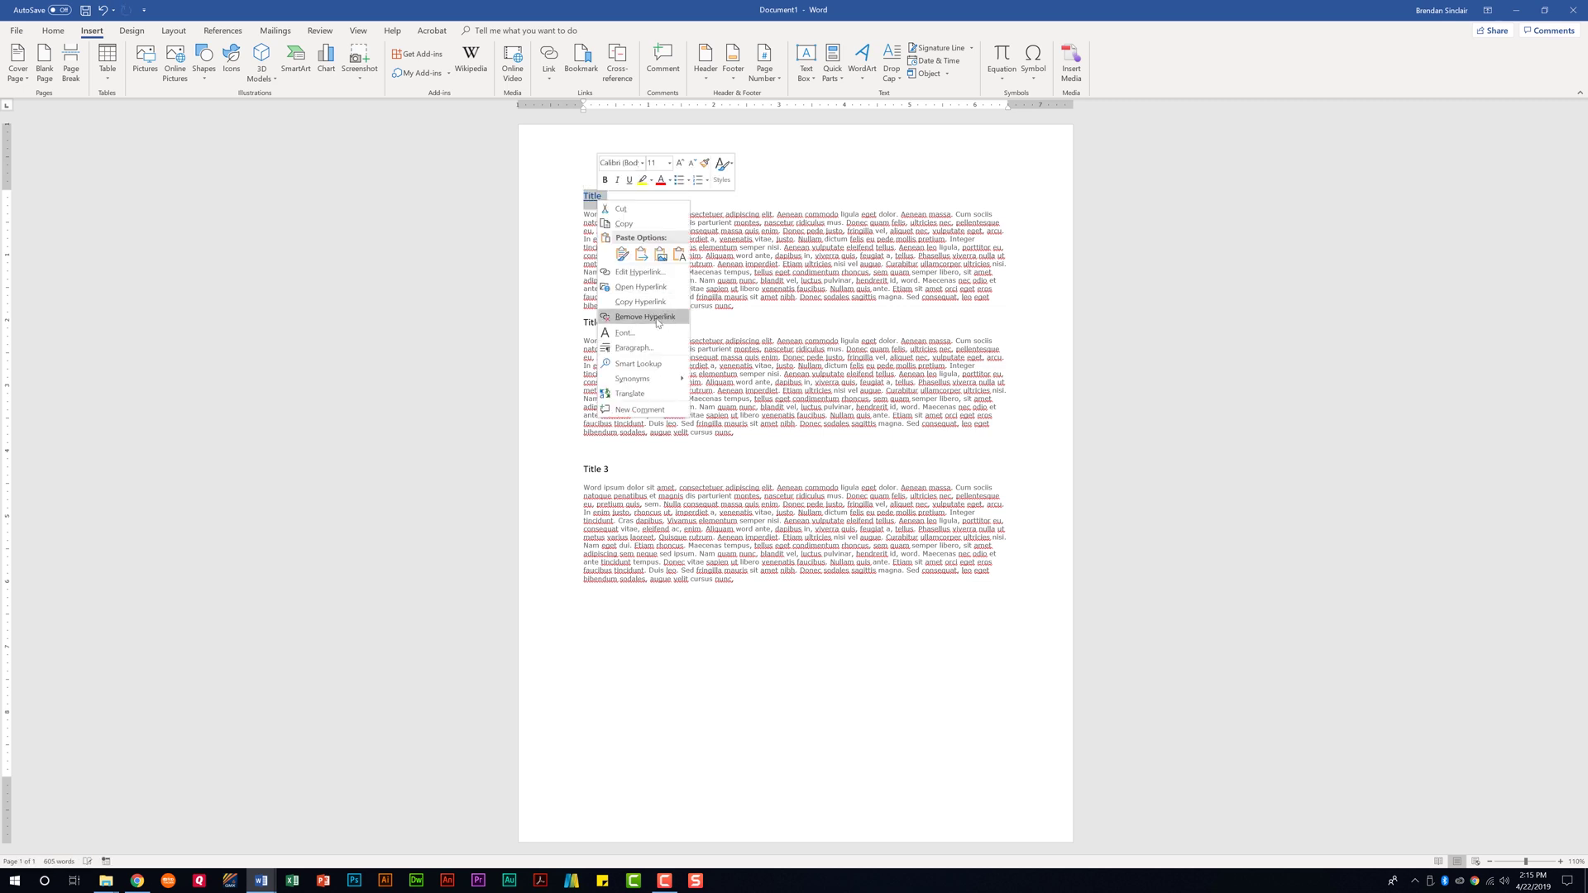
key(Escape)
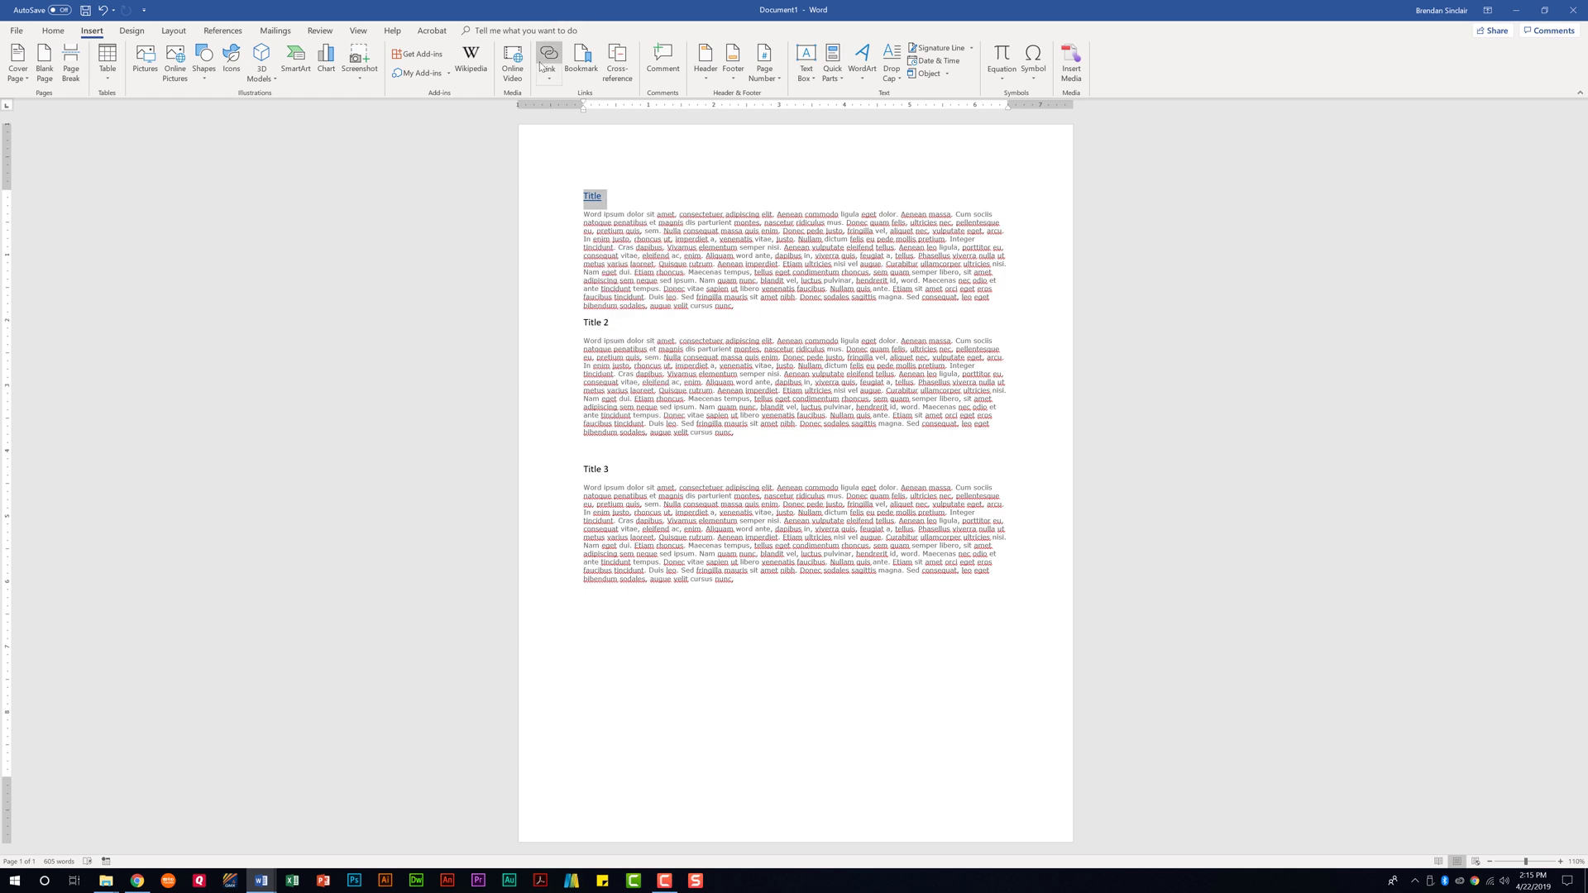
click(545, 88)
click(567, 135)
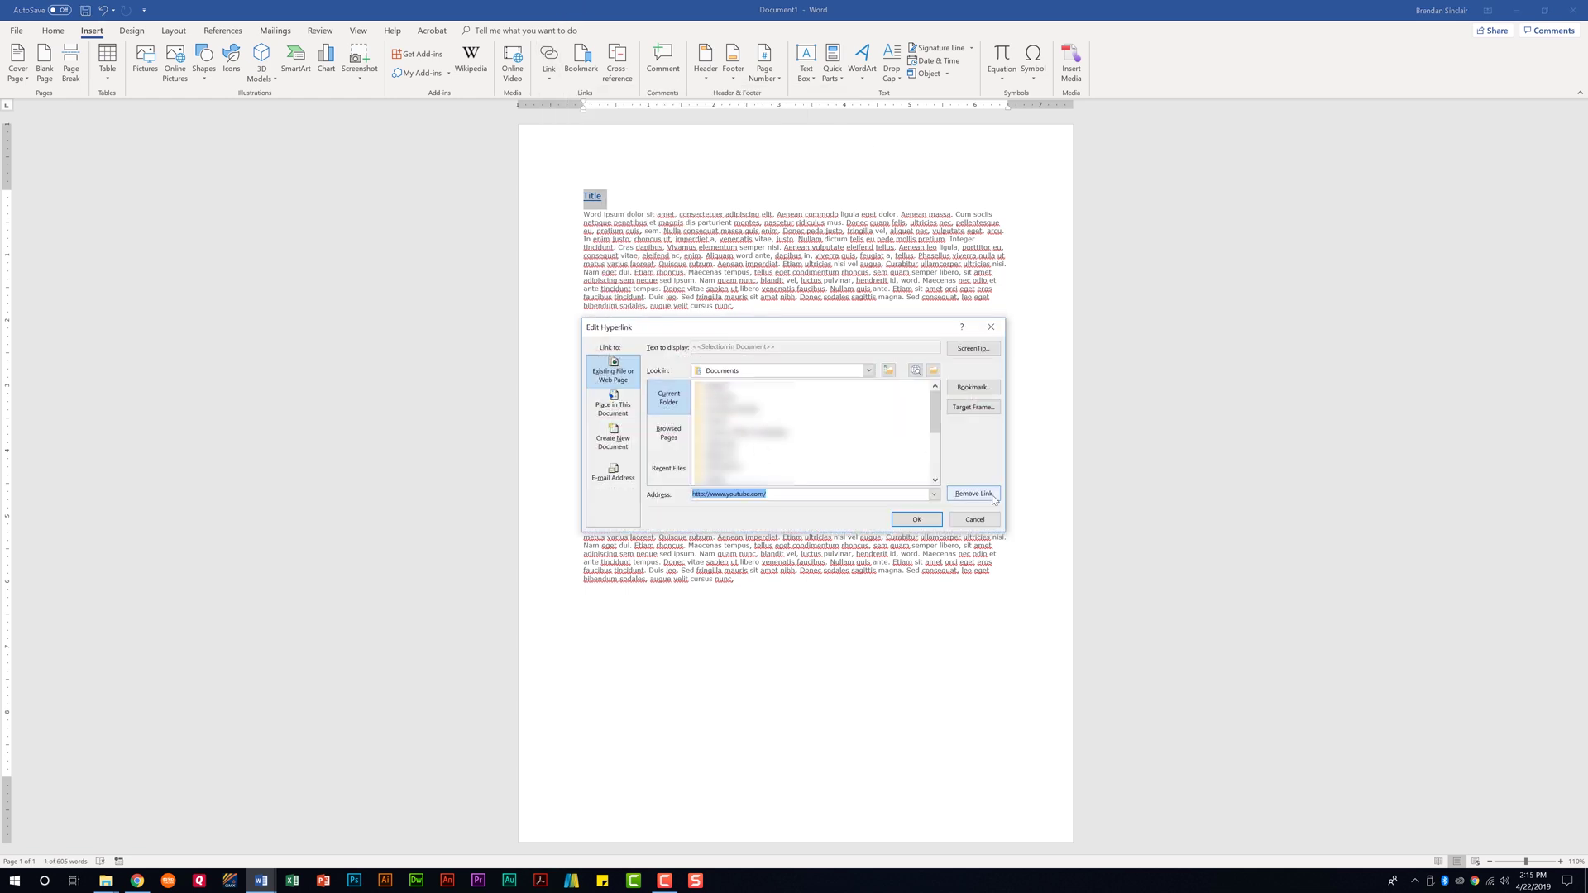
click(993, 497)
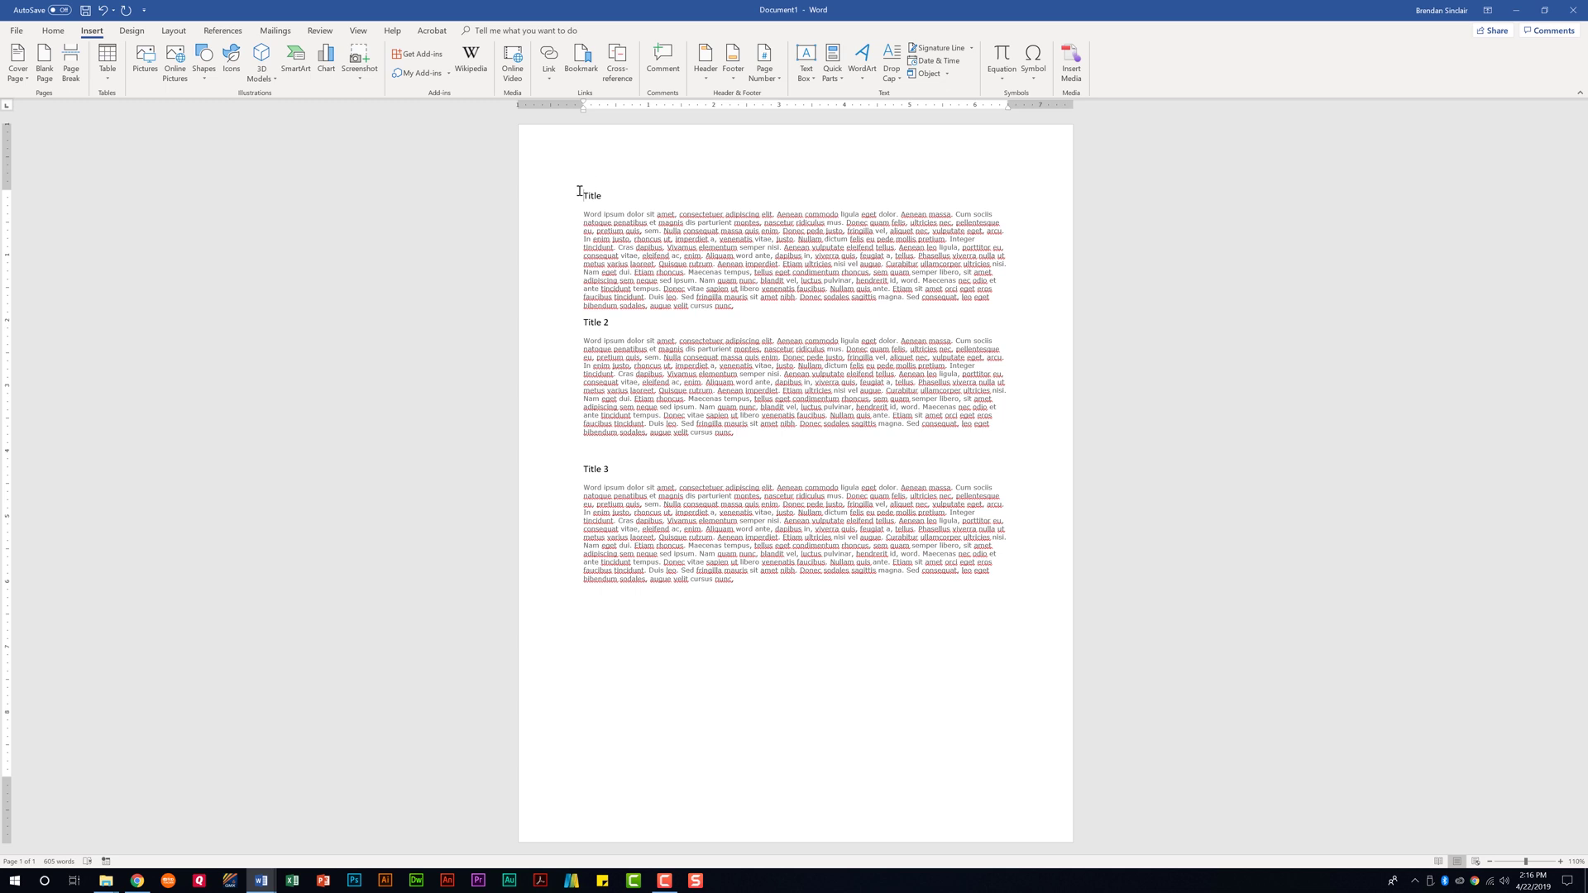
Add a bookmark named Title to the first heading.
drag(603, 197, 571, 194)
click(579, 62)
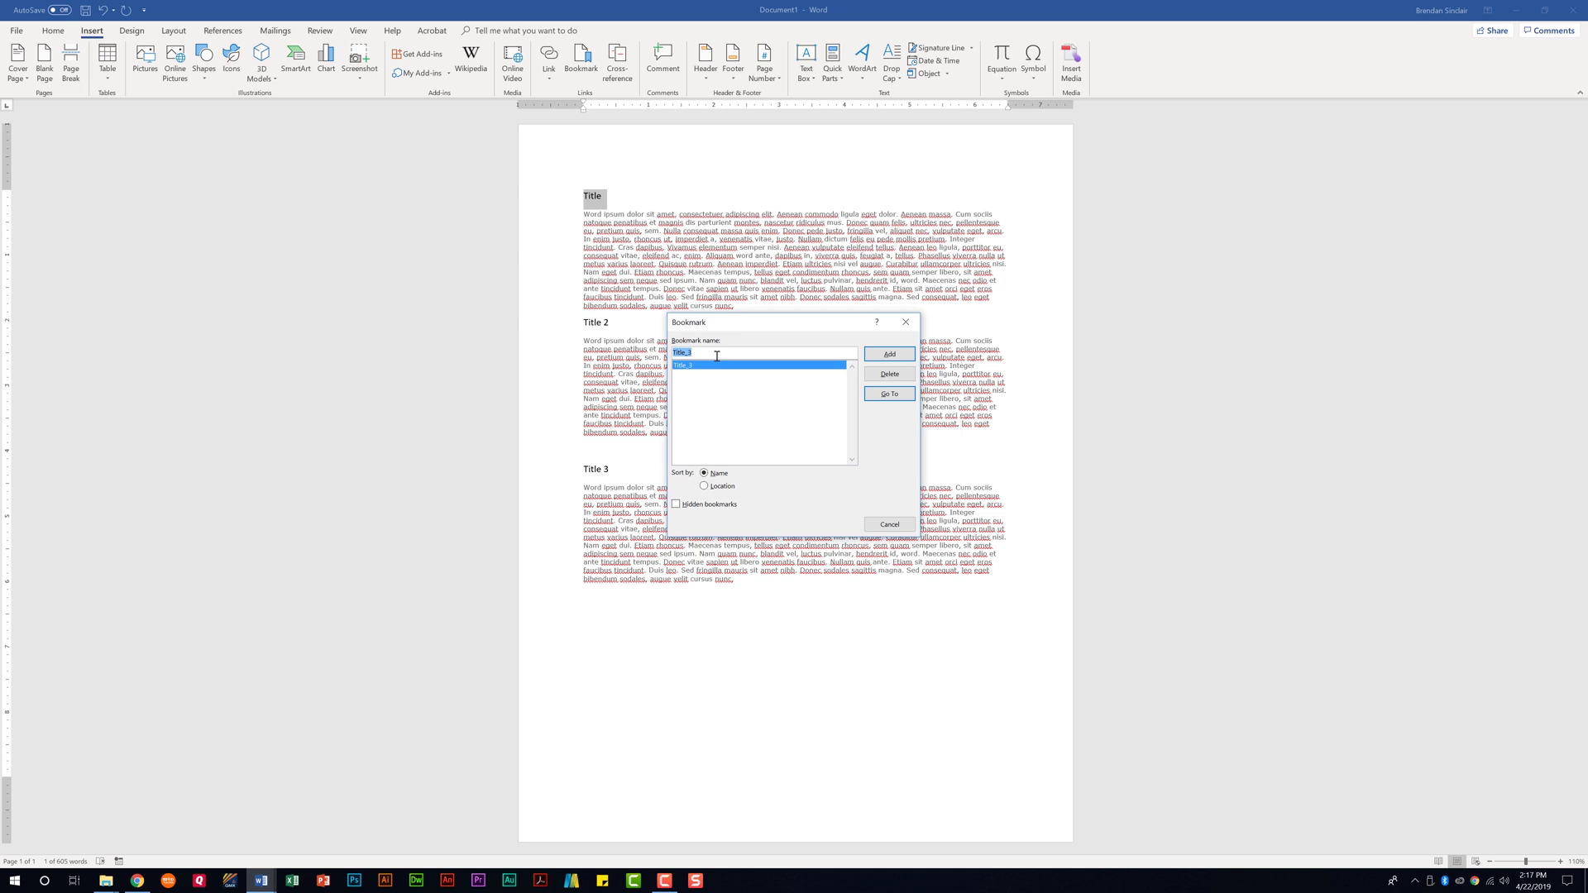
text(T)
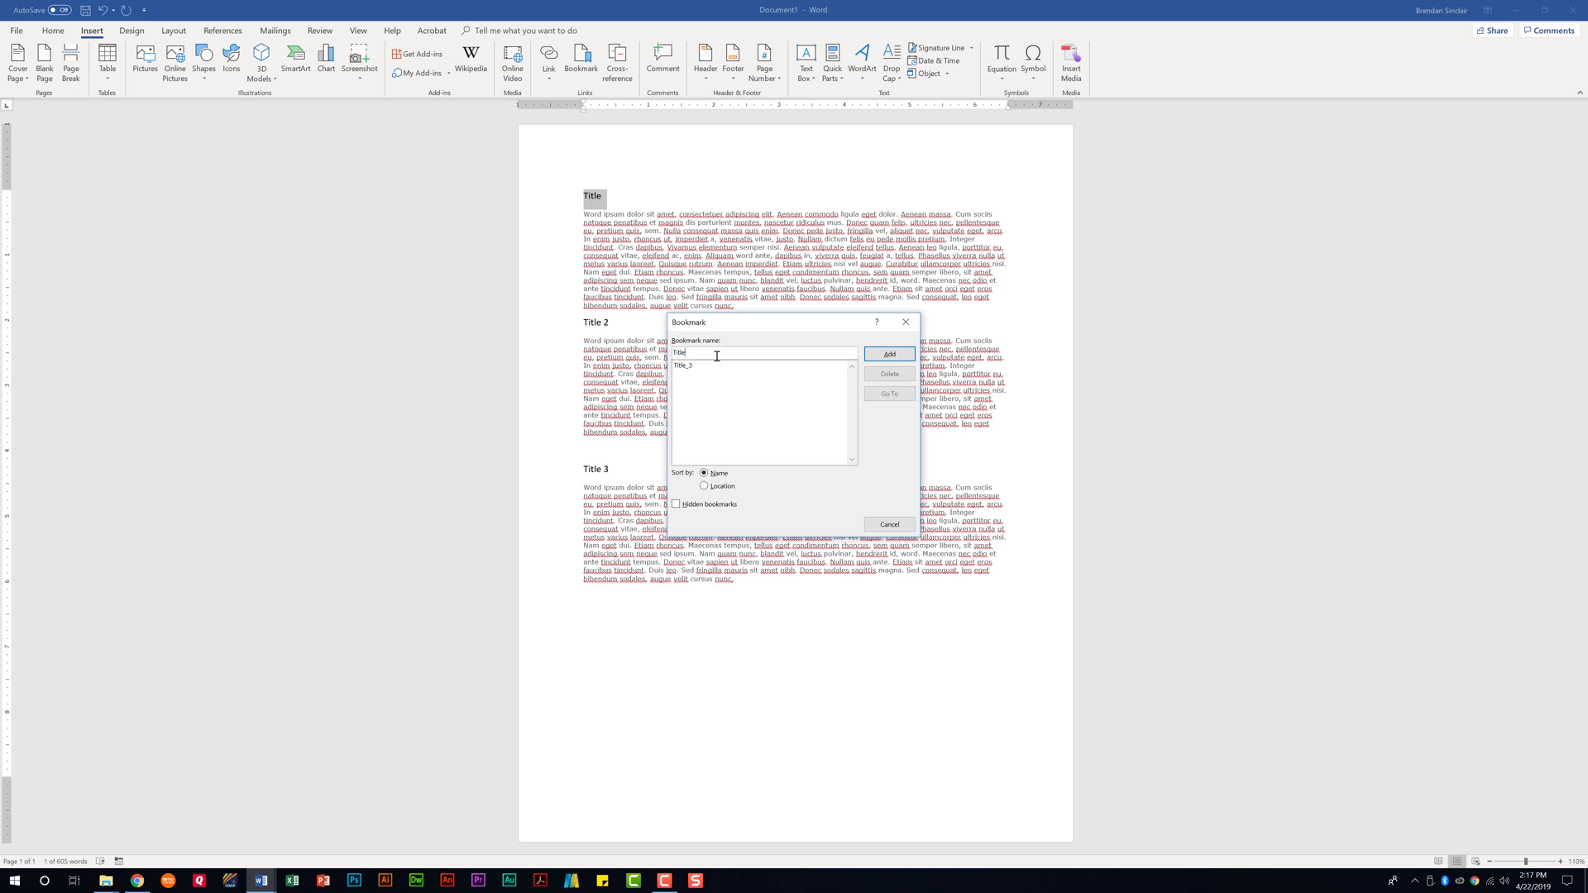
text(itle 2w3e)
key(BackSpace)
key(BackSpace)
click(886, 354)
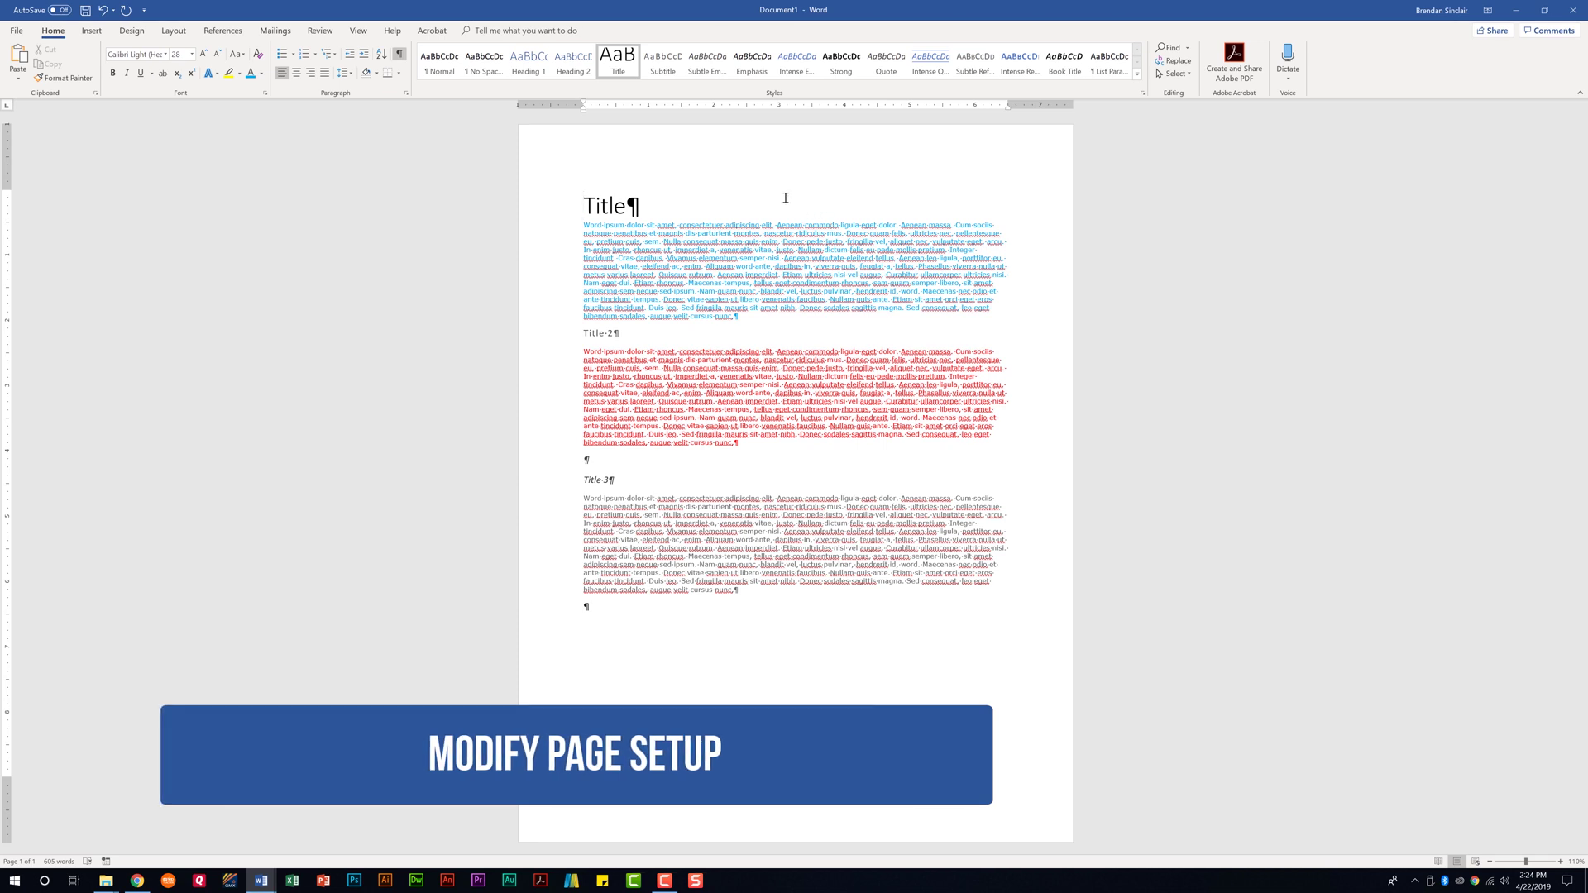
Review the preset margins and the custom margin settings, leaving the page margins as they are.
click(174, 33)
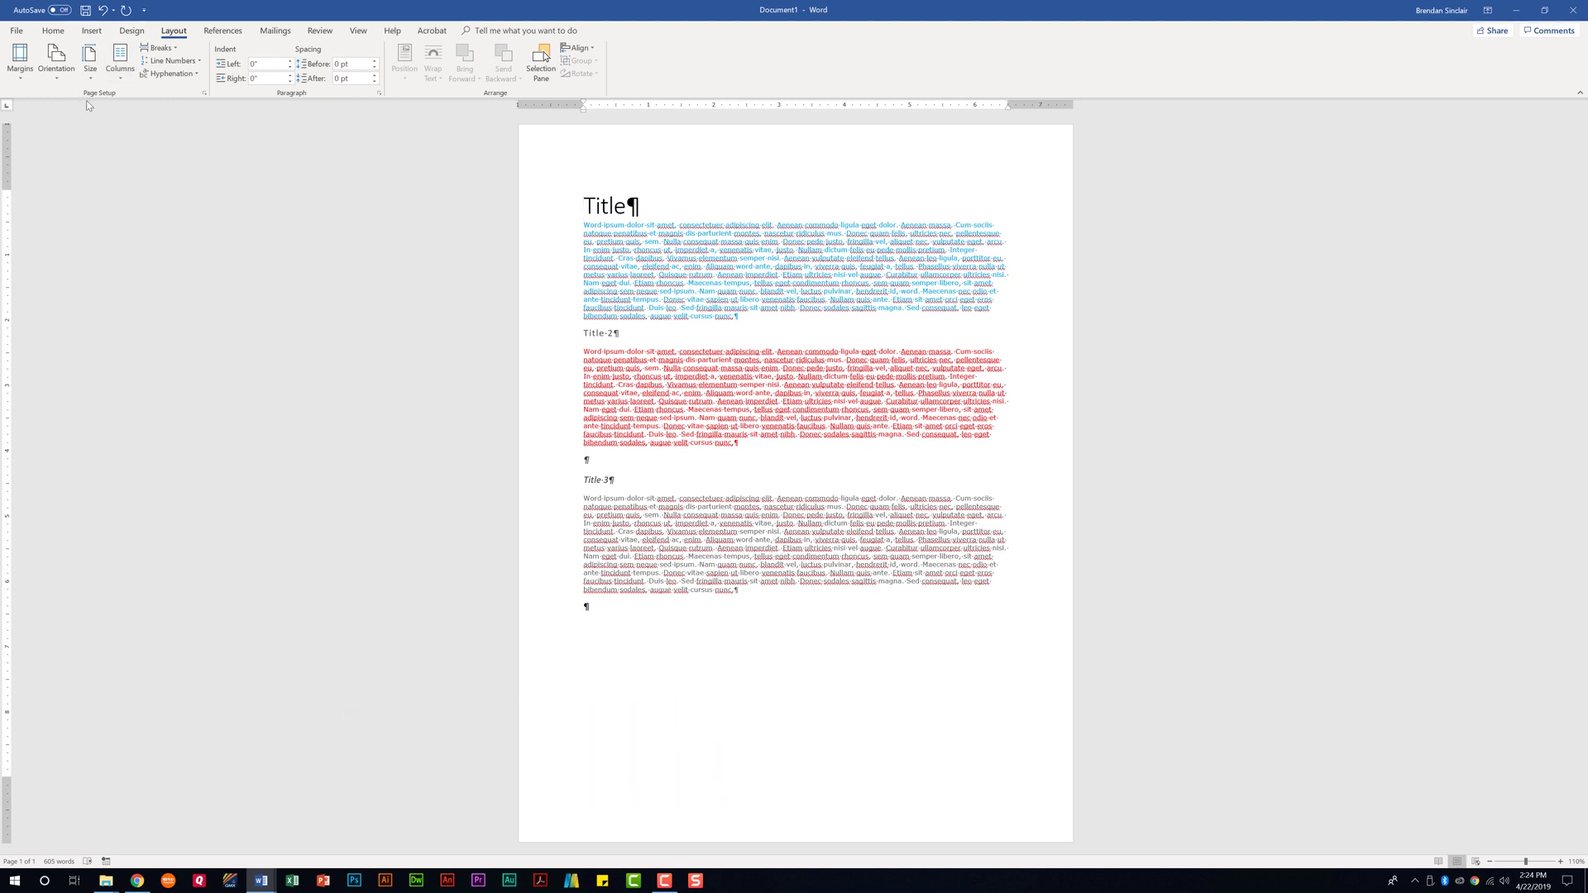
click(20, 79)
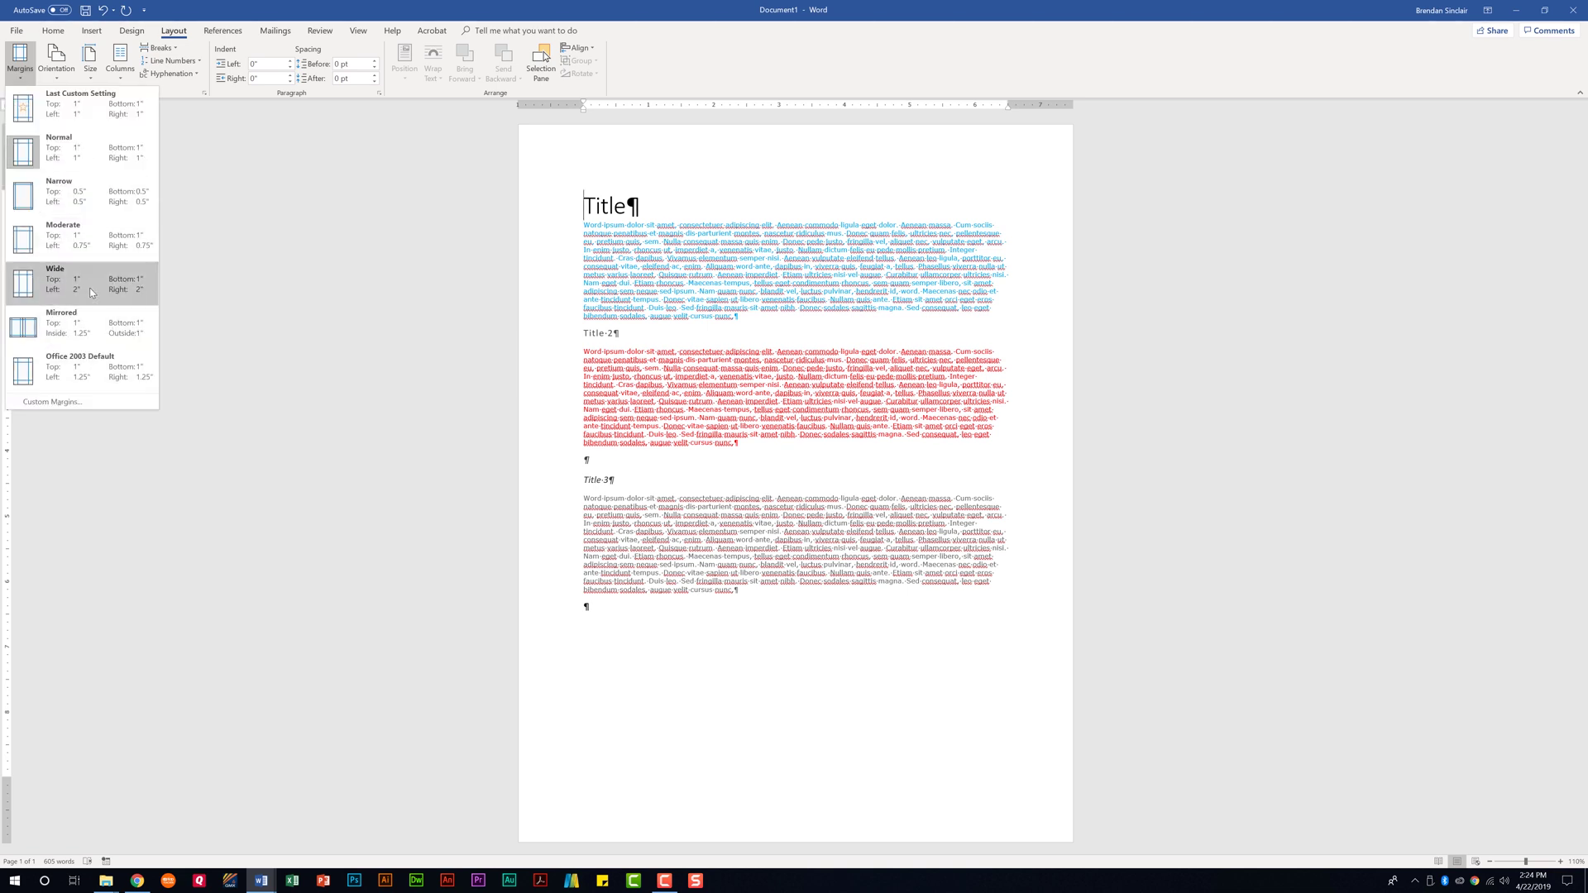
click(114, 403)
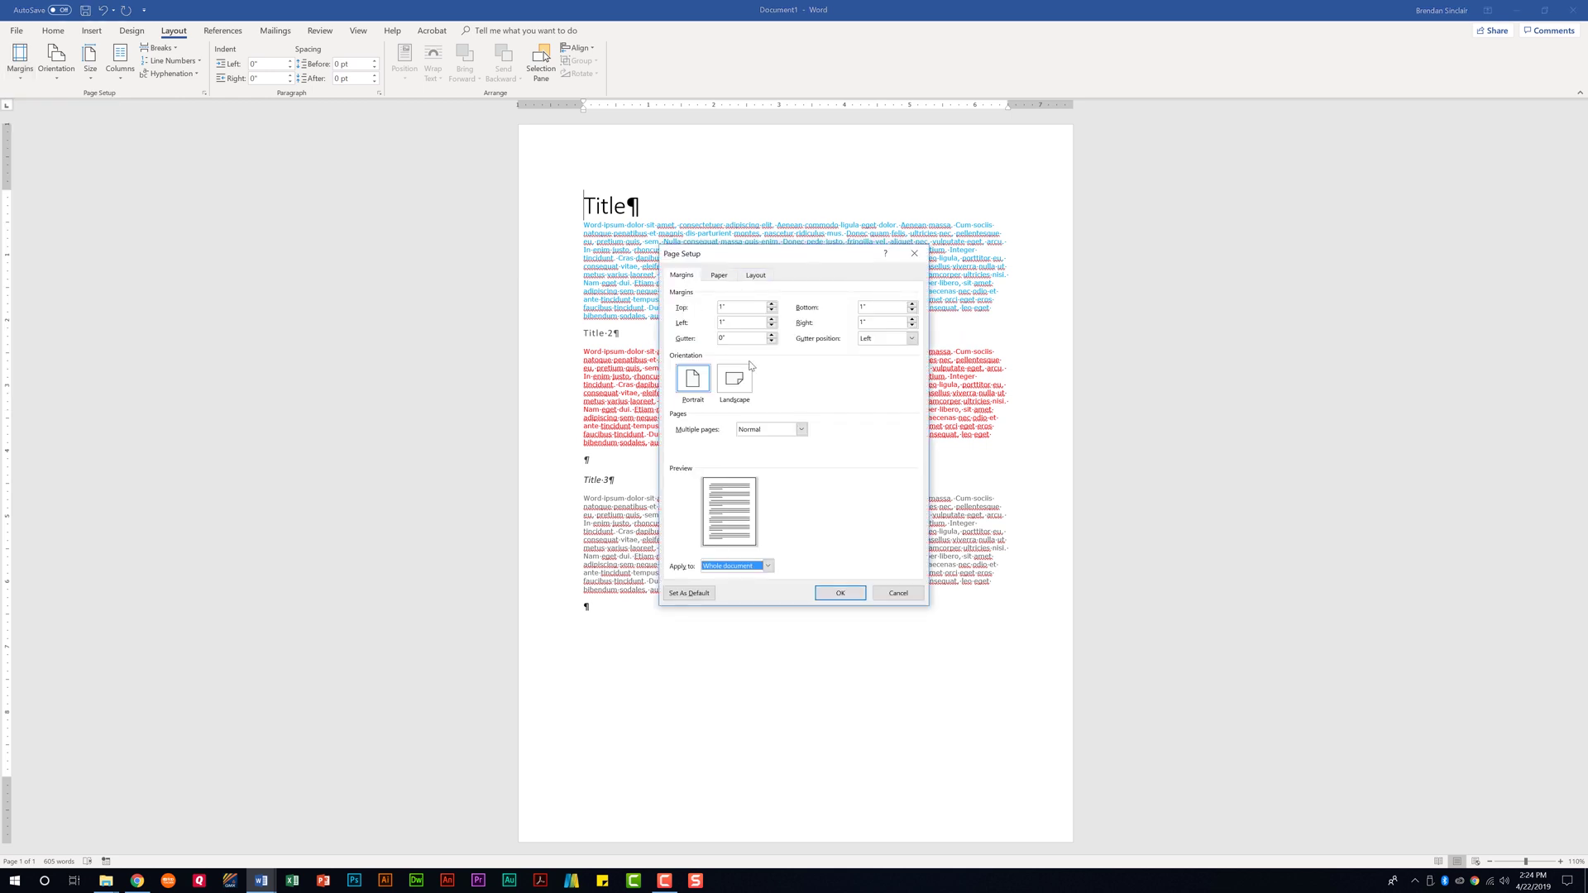
click(898, 593)
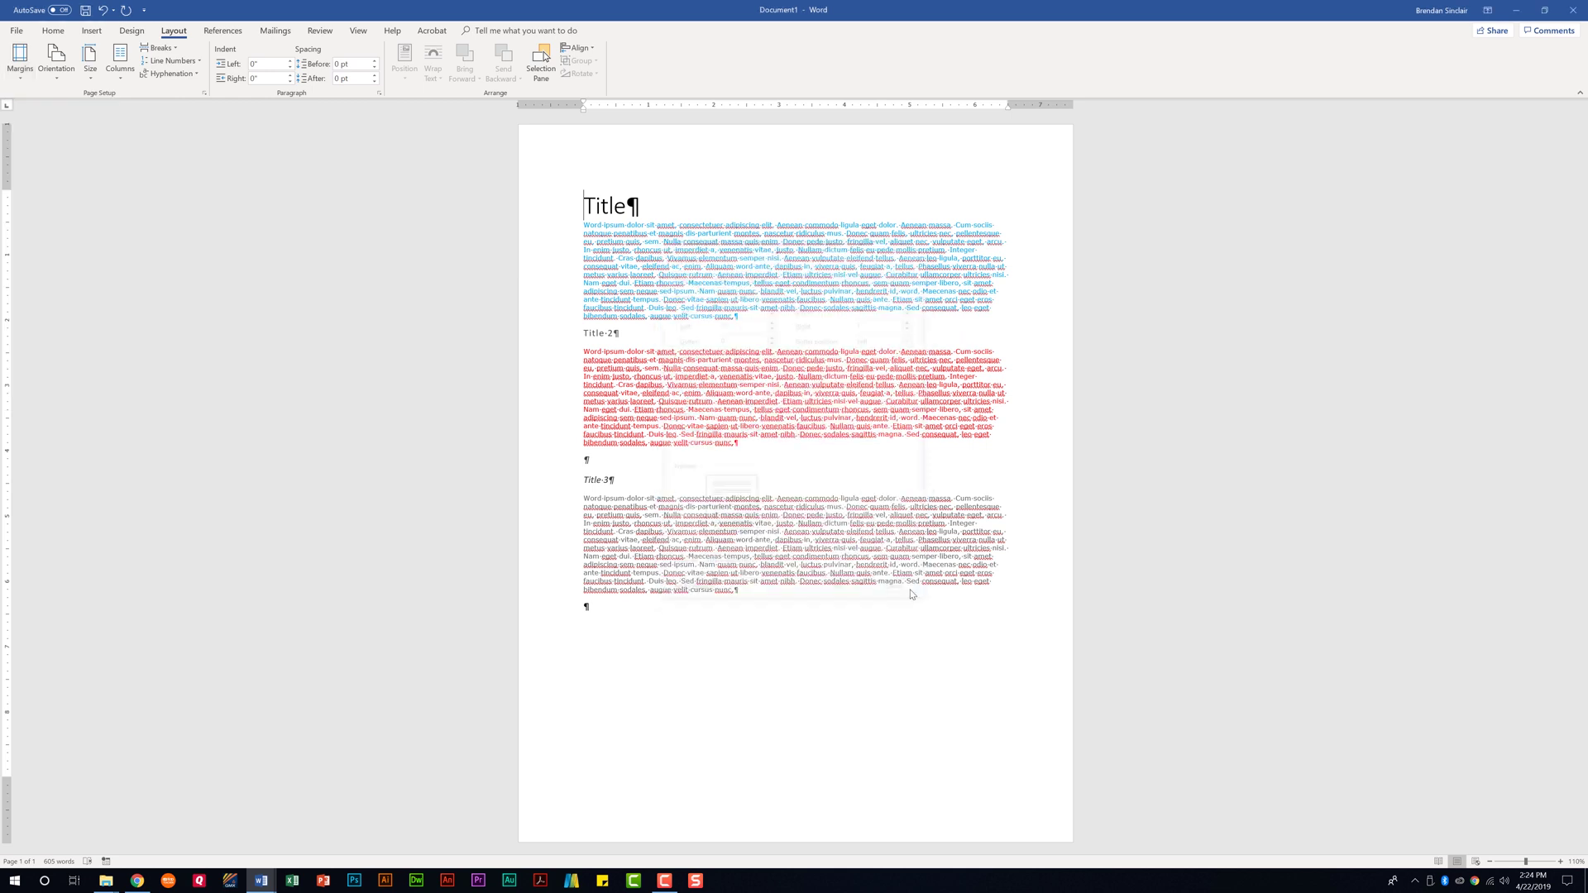
Set the page orientation to landscape and look at the paper size choices.
click(68, 83)
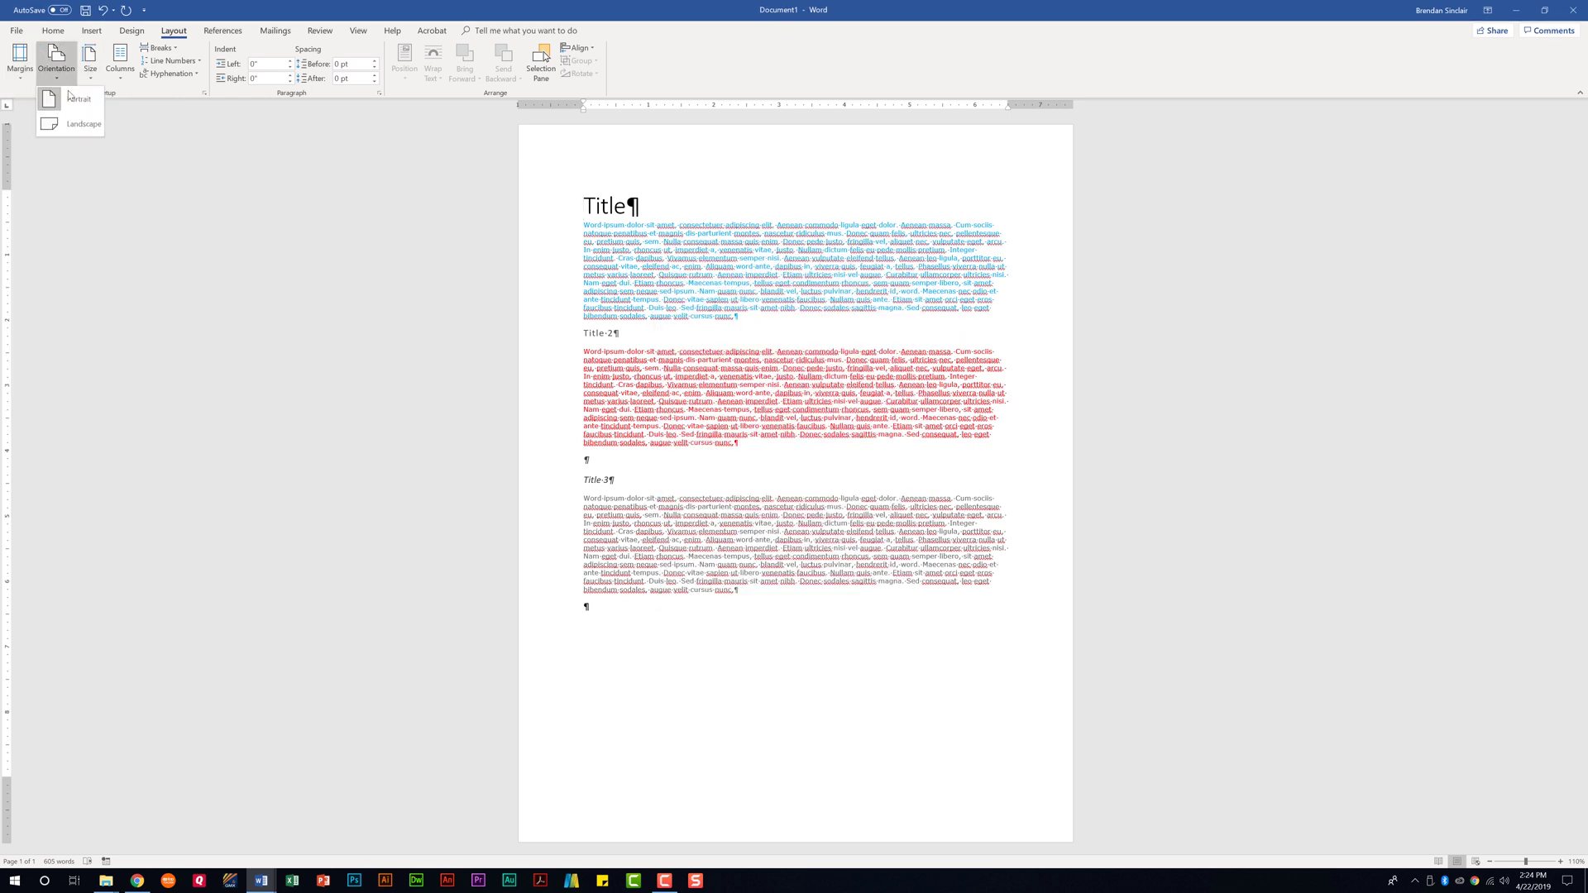
click(86, 129)
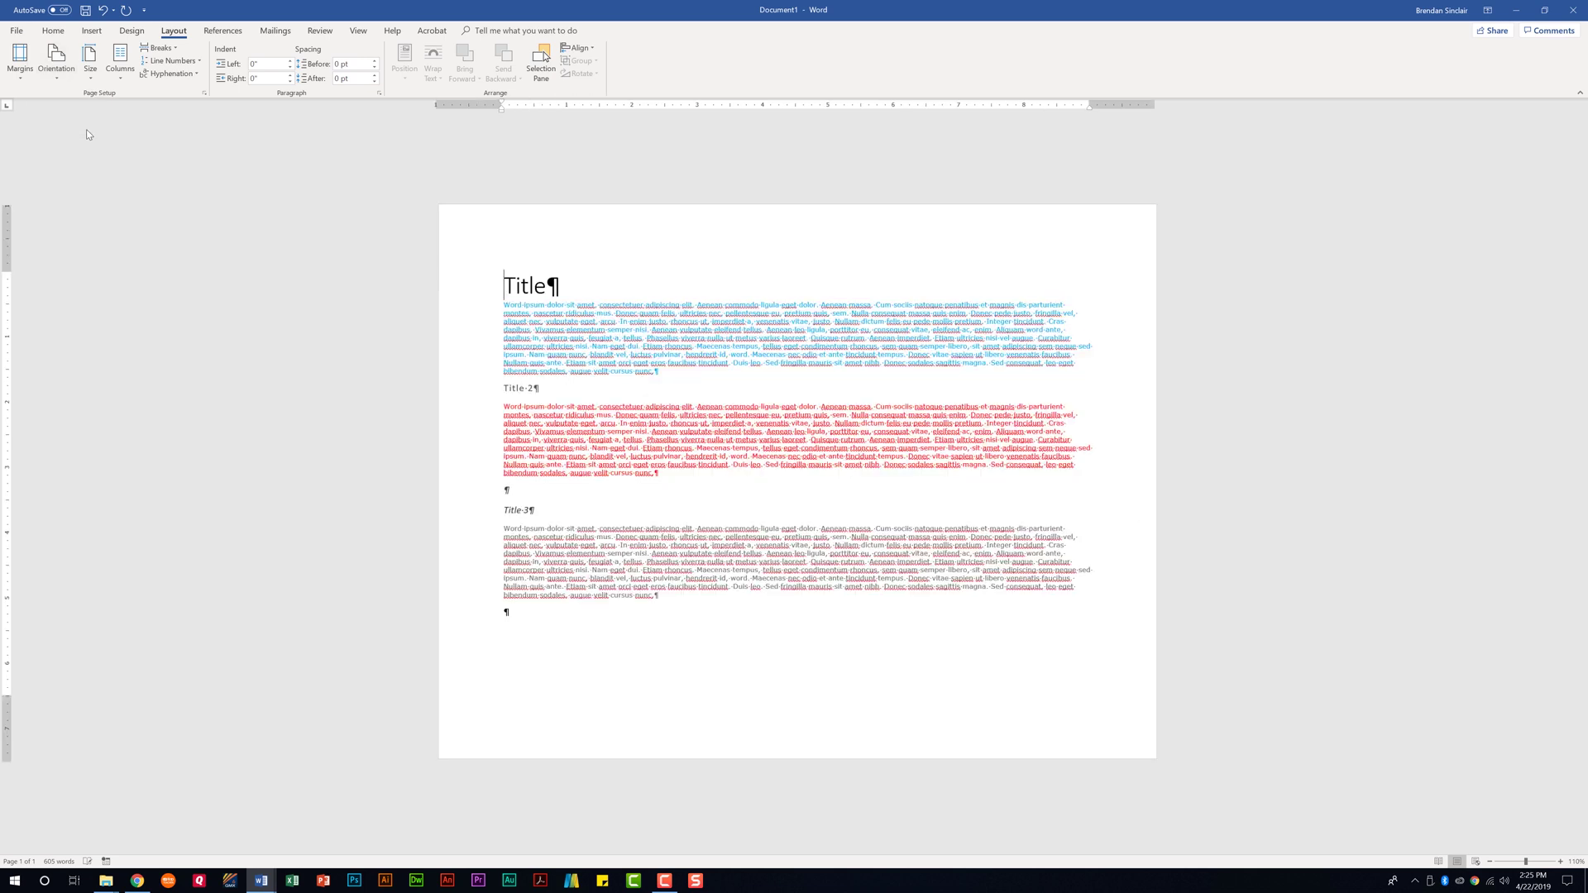
click(90, 65)
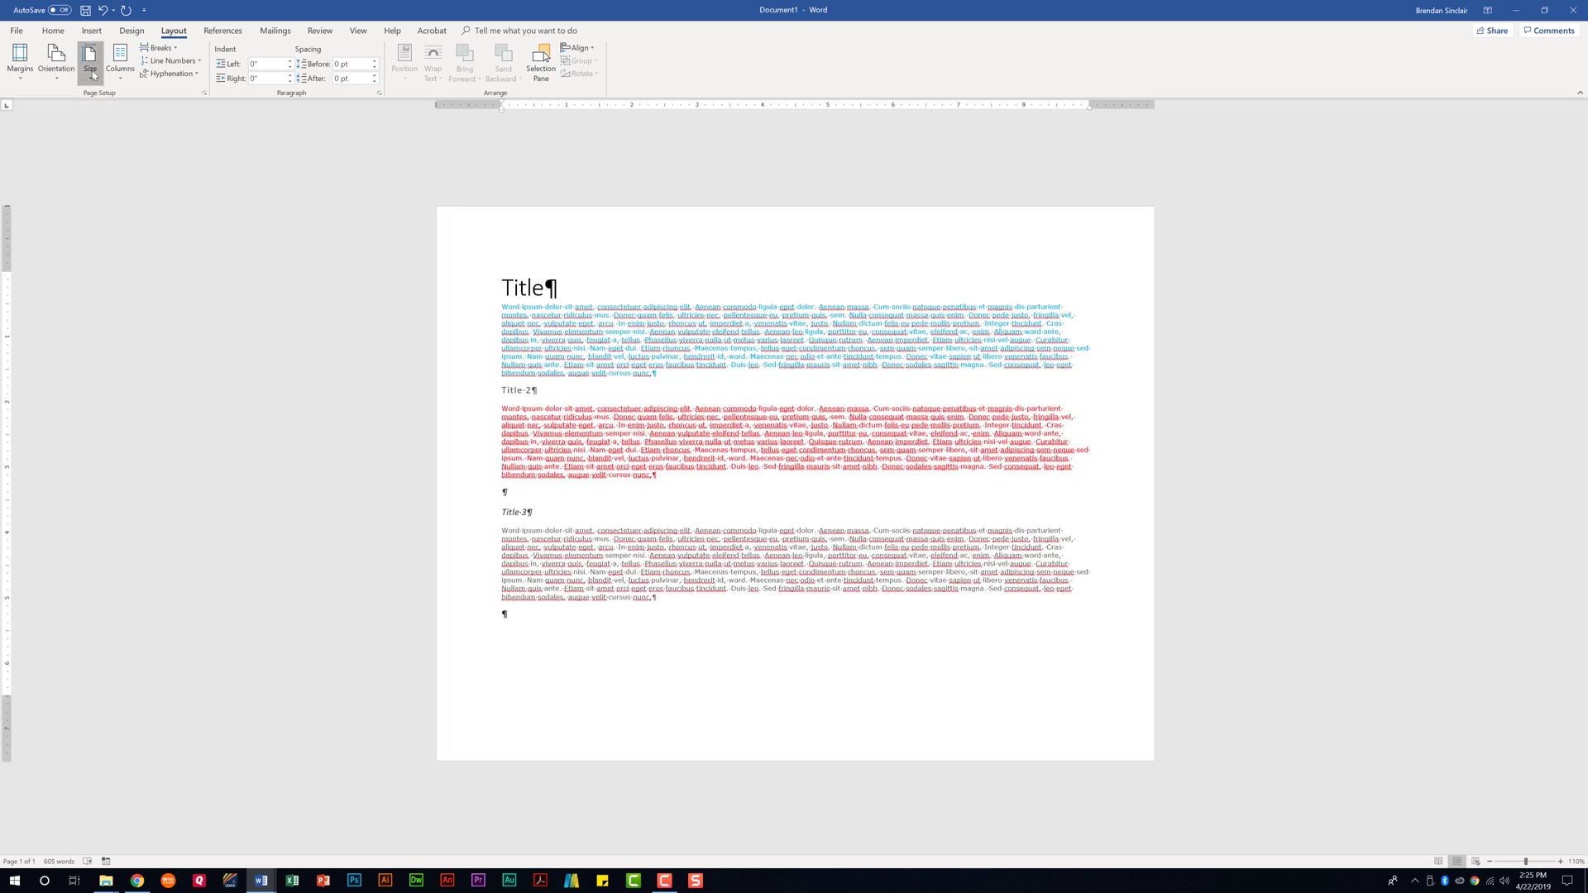
click(113, 98)
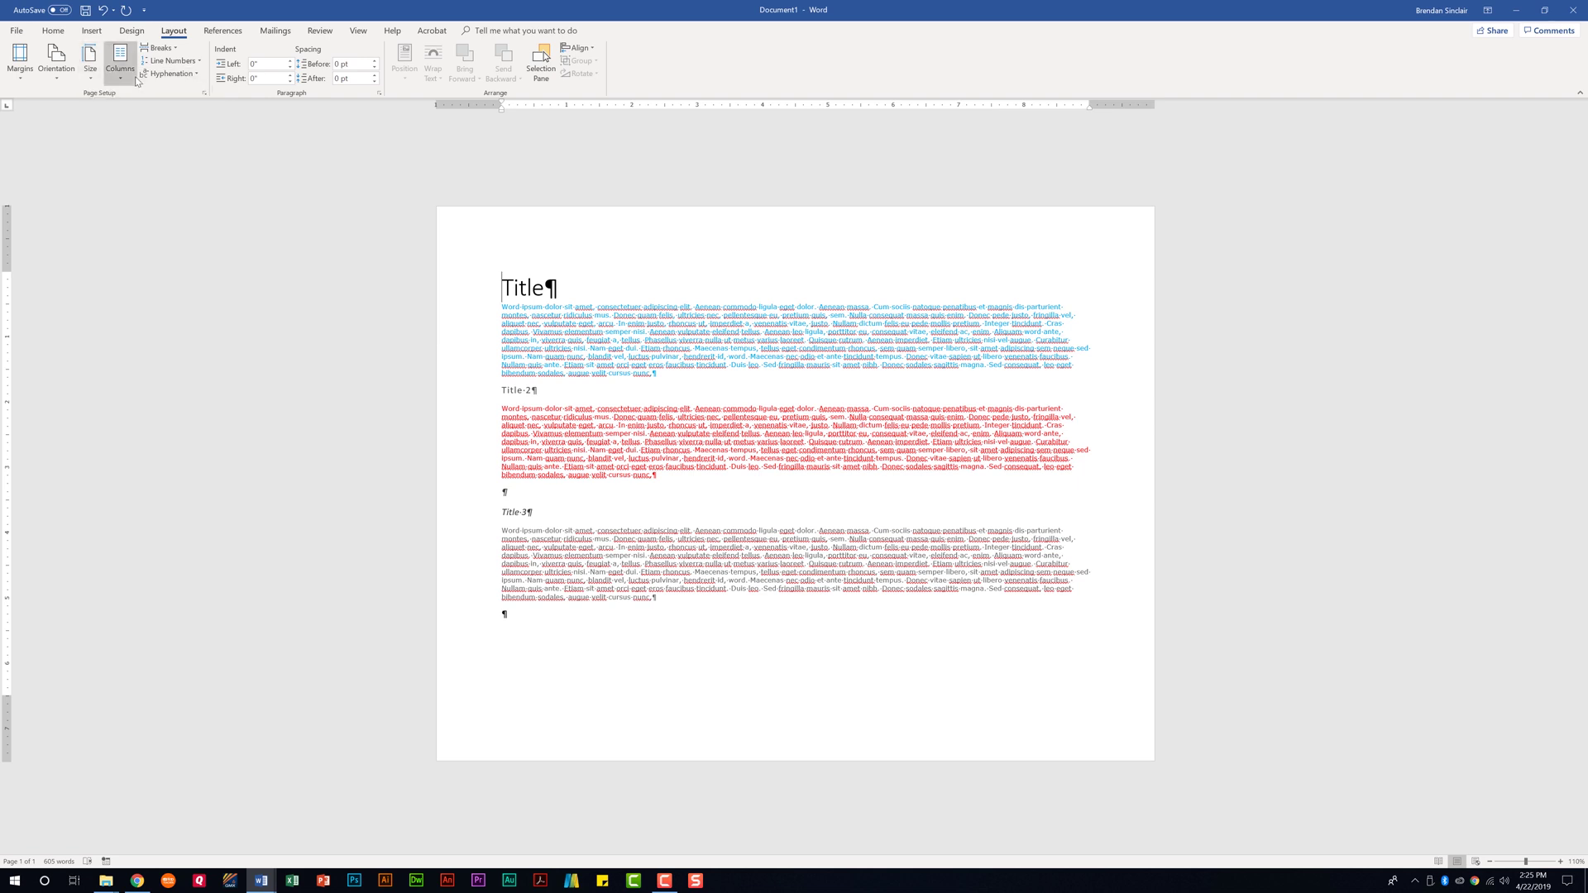
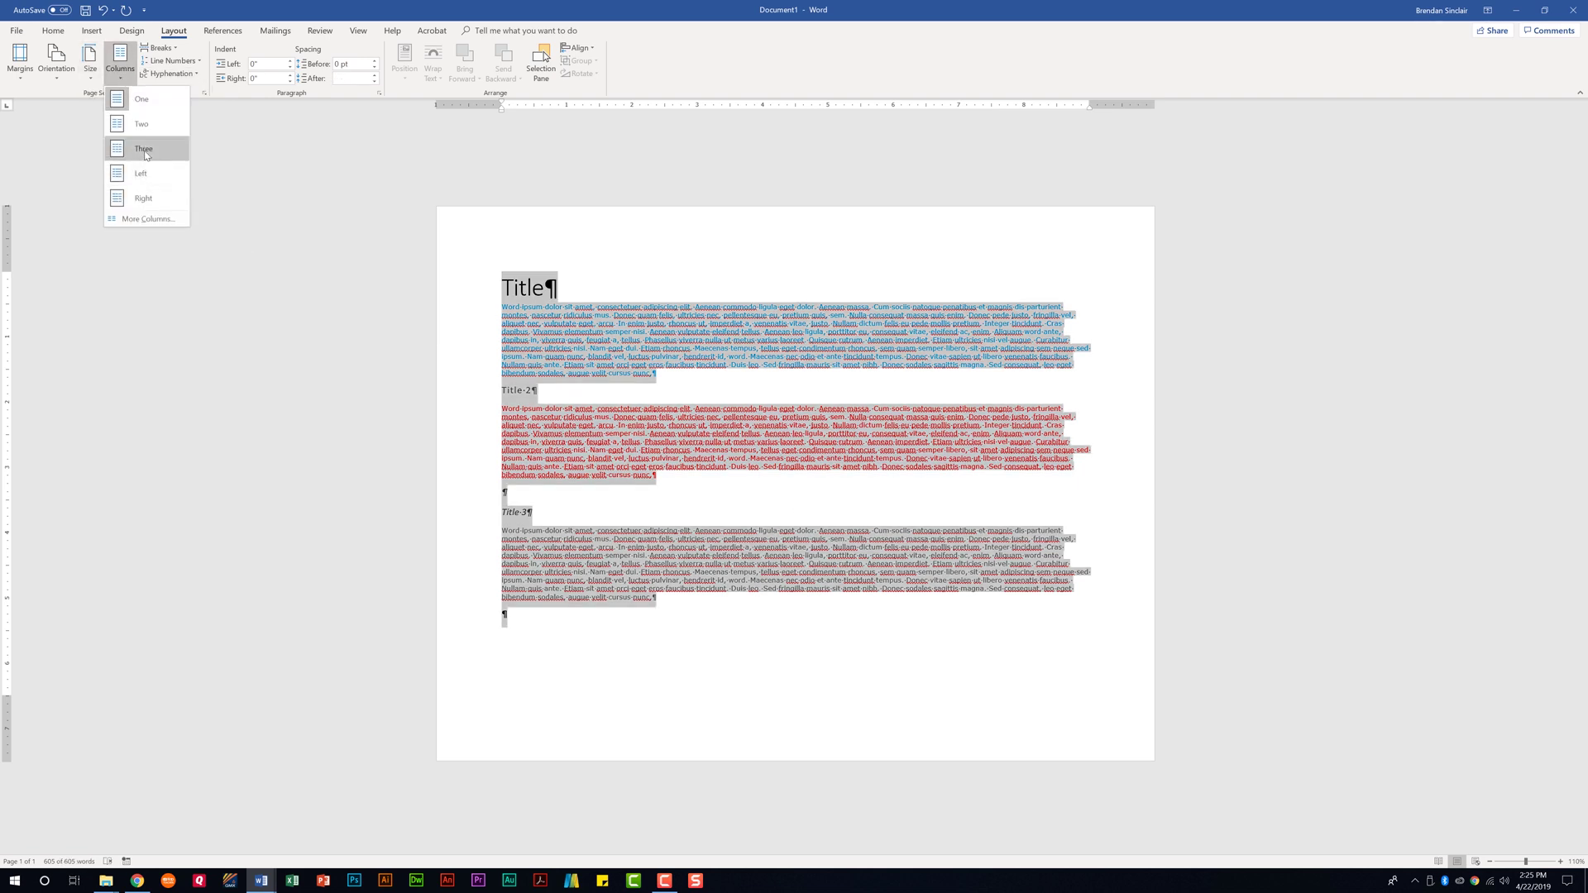
Try laying out the whole text in three columns, and undo the column change.
click(144, 151)
click(1039, 455)
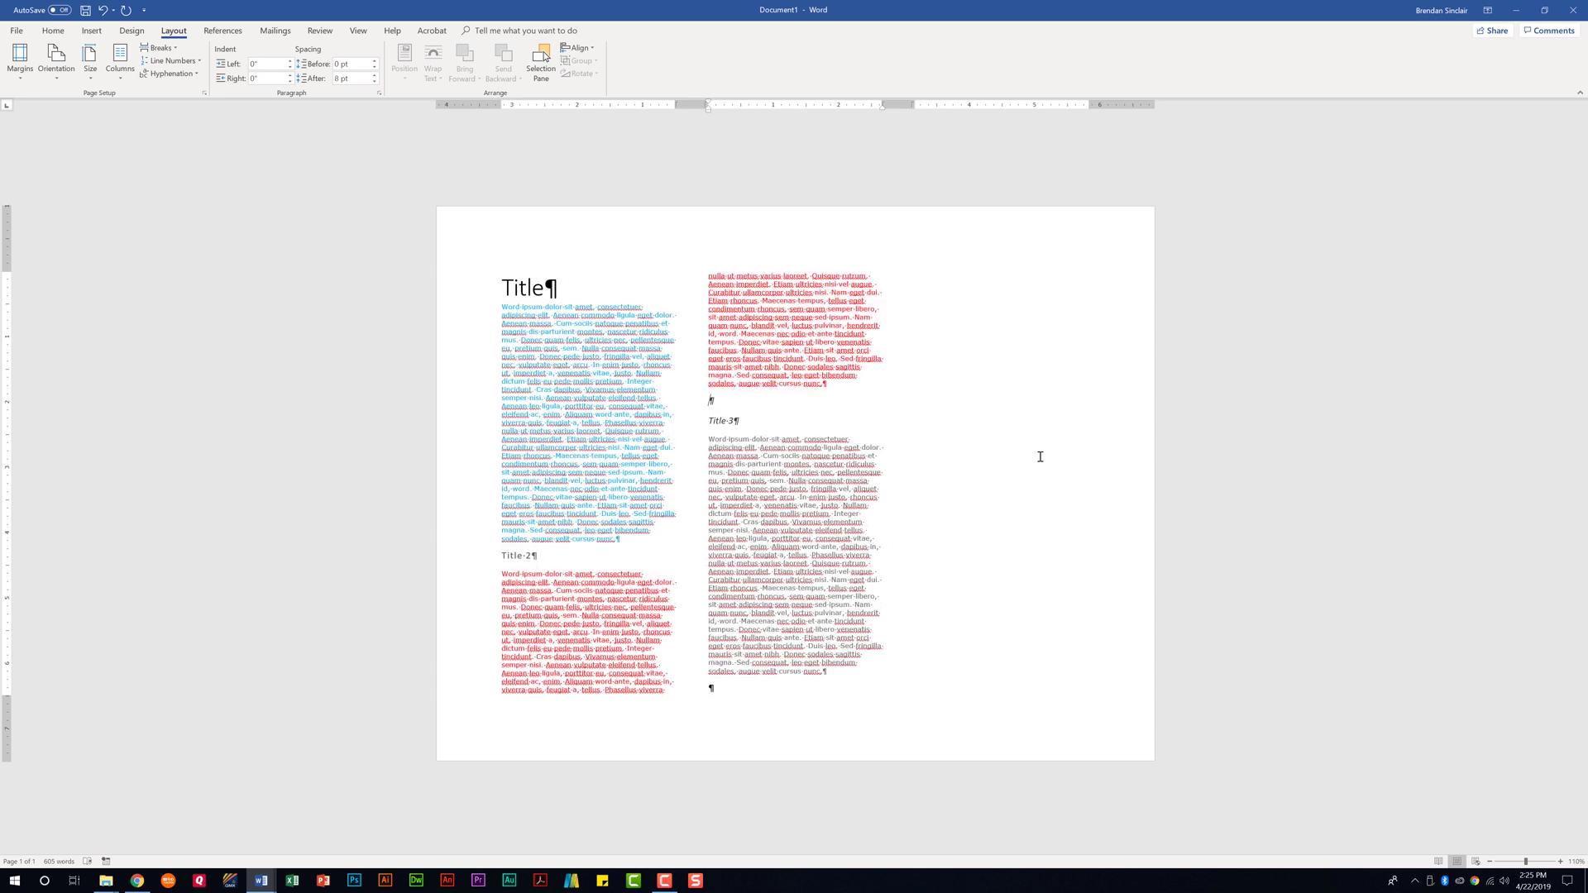
click(103, 10)
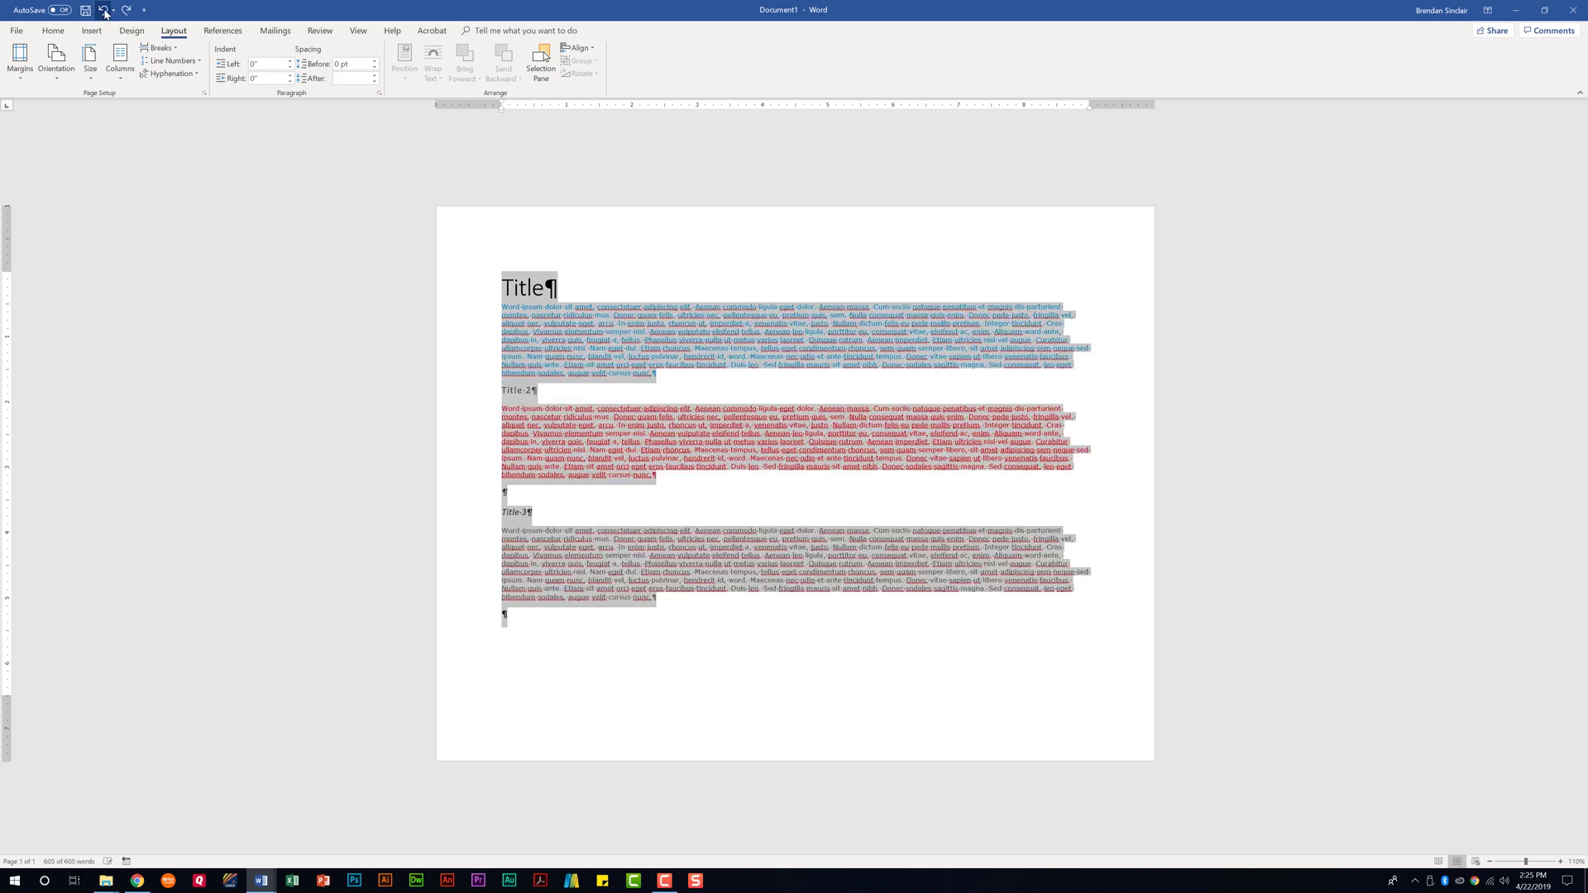
Hide the formatting marks and insert a page break in front of the Title 2 heading.
click(503, 392)
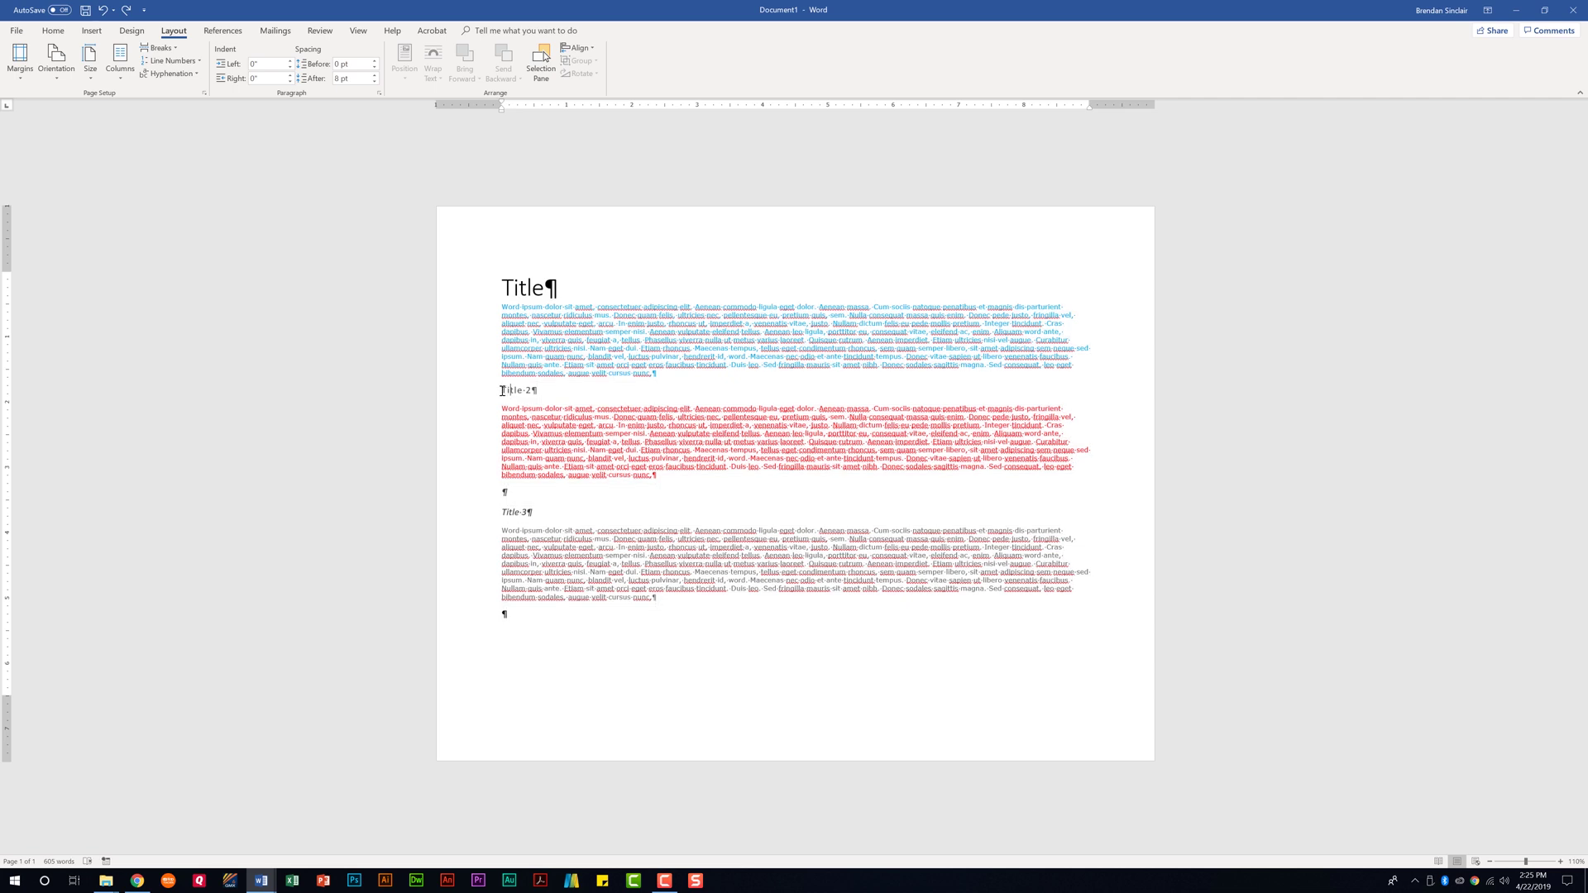
key(ctrl+shift+8)
click(176, 50)
click(181, 79)
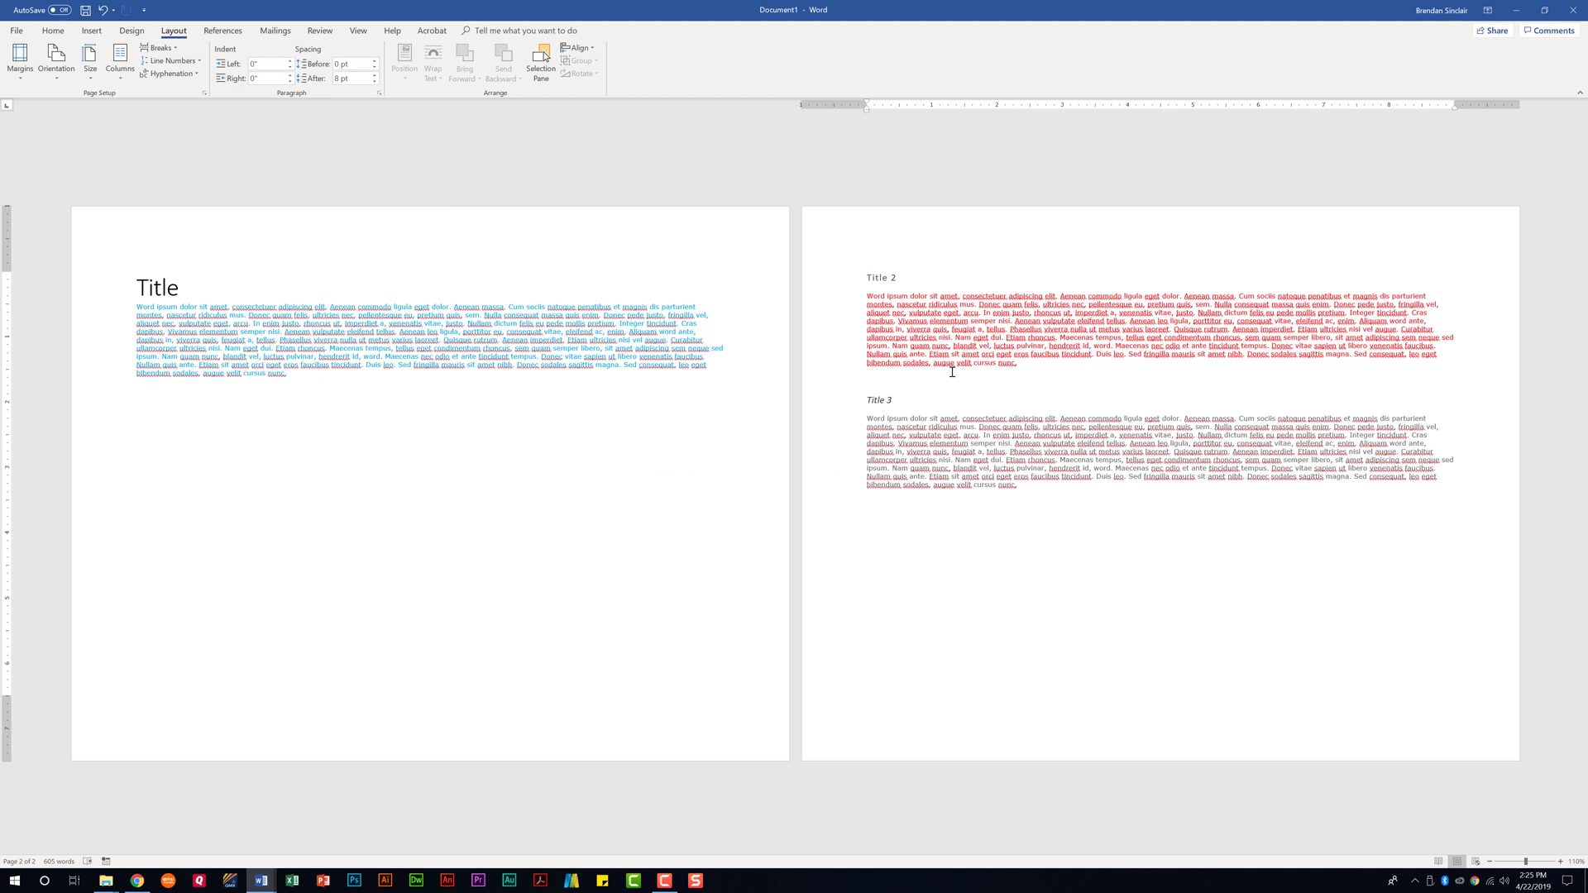
Show the paragraph and formatting marks to check the page break, and hide them again.
click(53, 31)
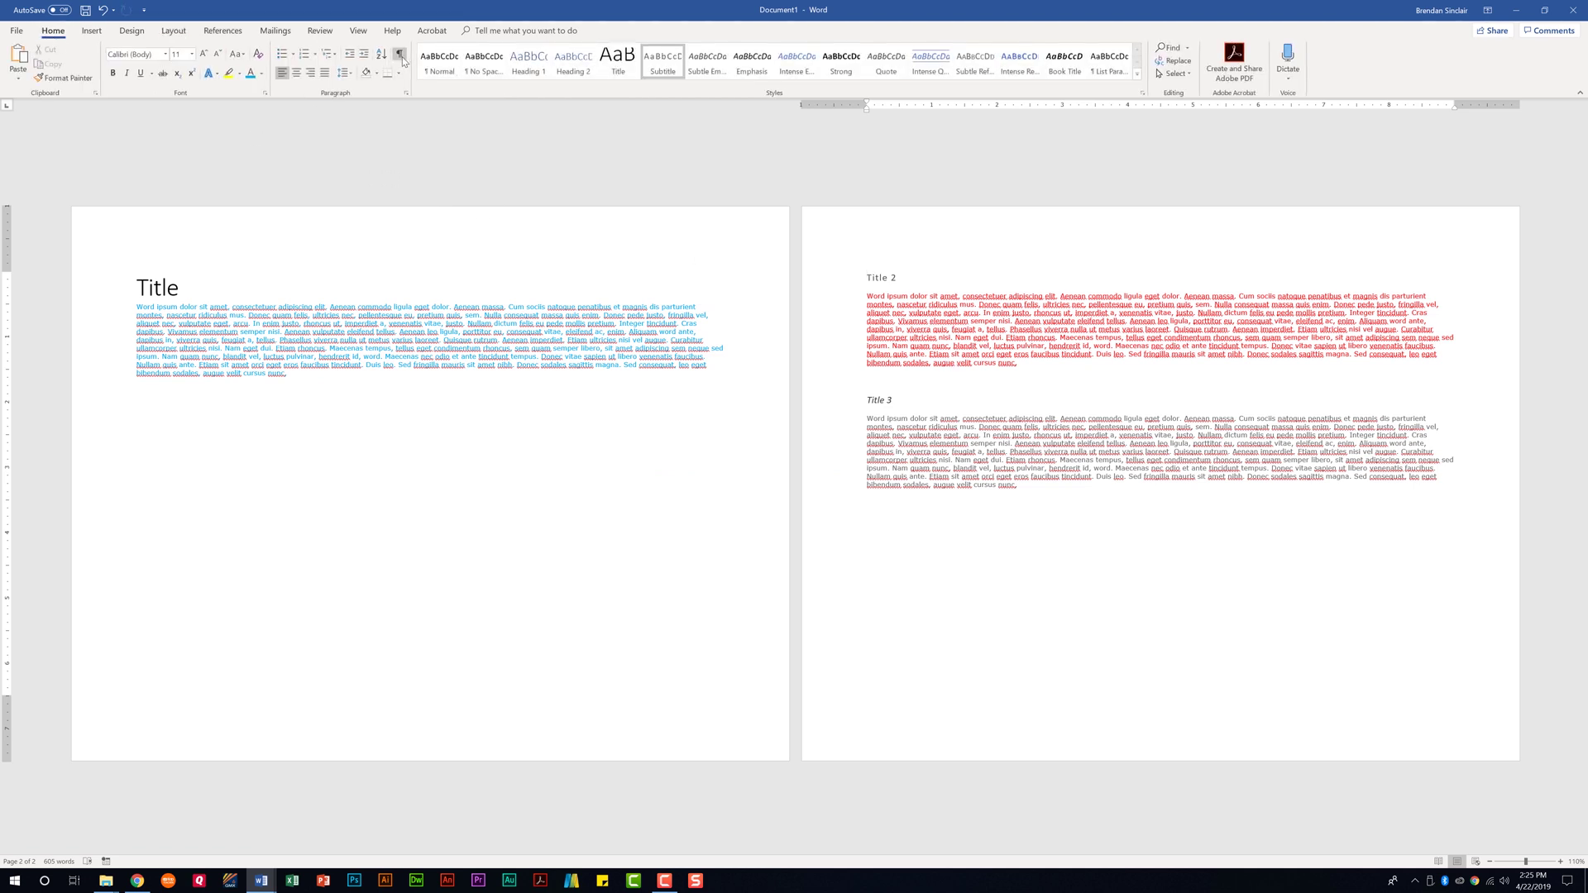
click(400, 54)
click(400, 53)
Review the hyphenation choices and the margin, paper and layout settings of the page setup without changing anything.
click(174, 31)
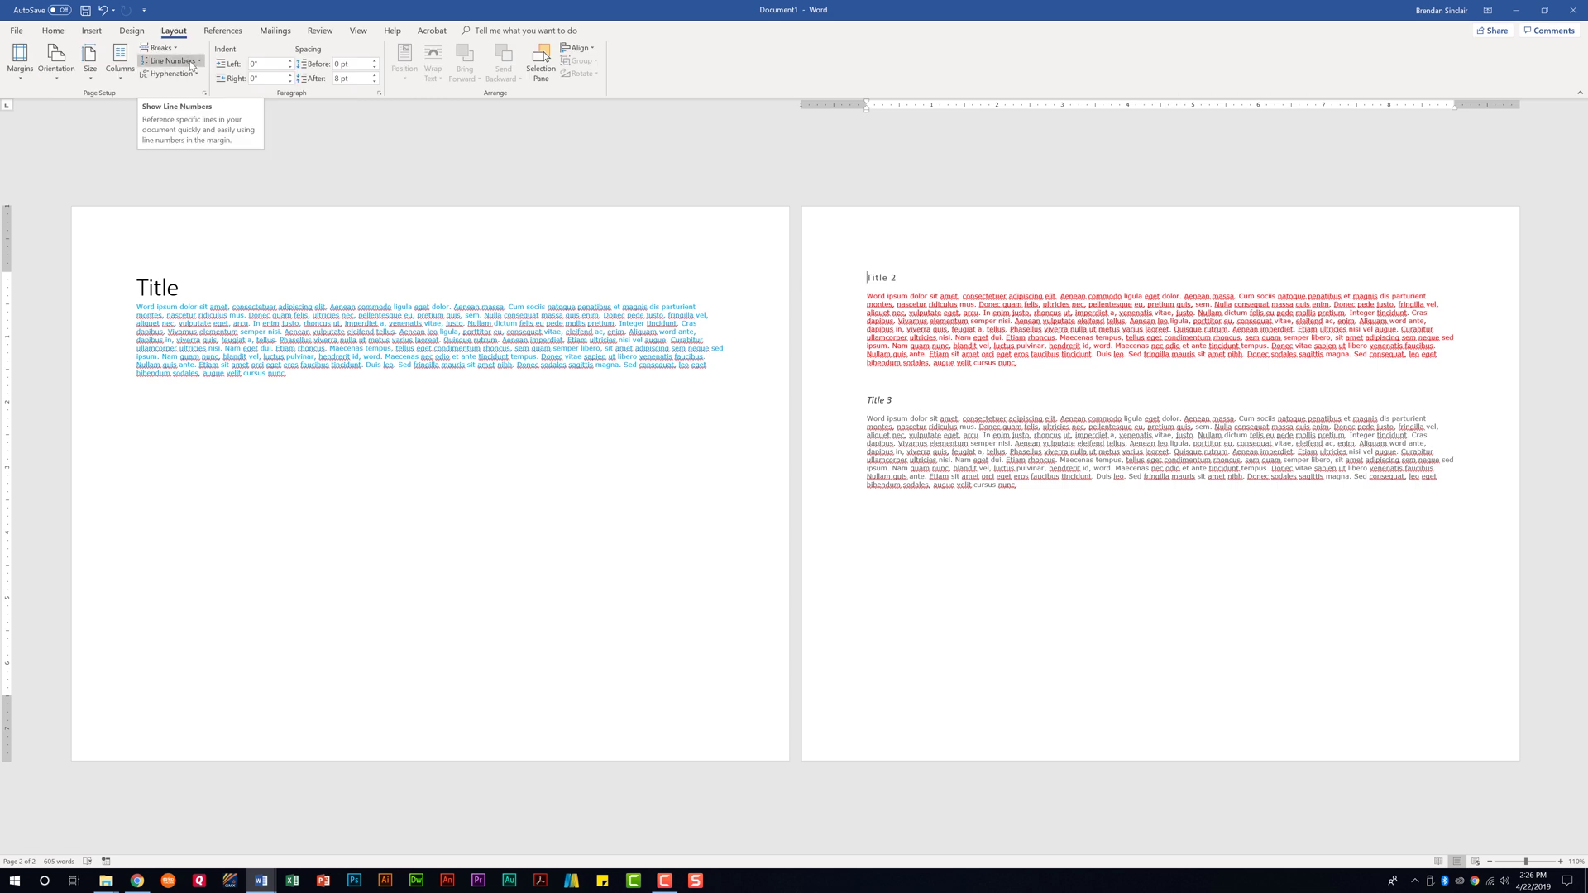
click(176, 80)
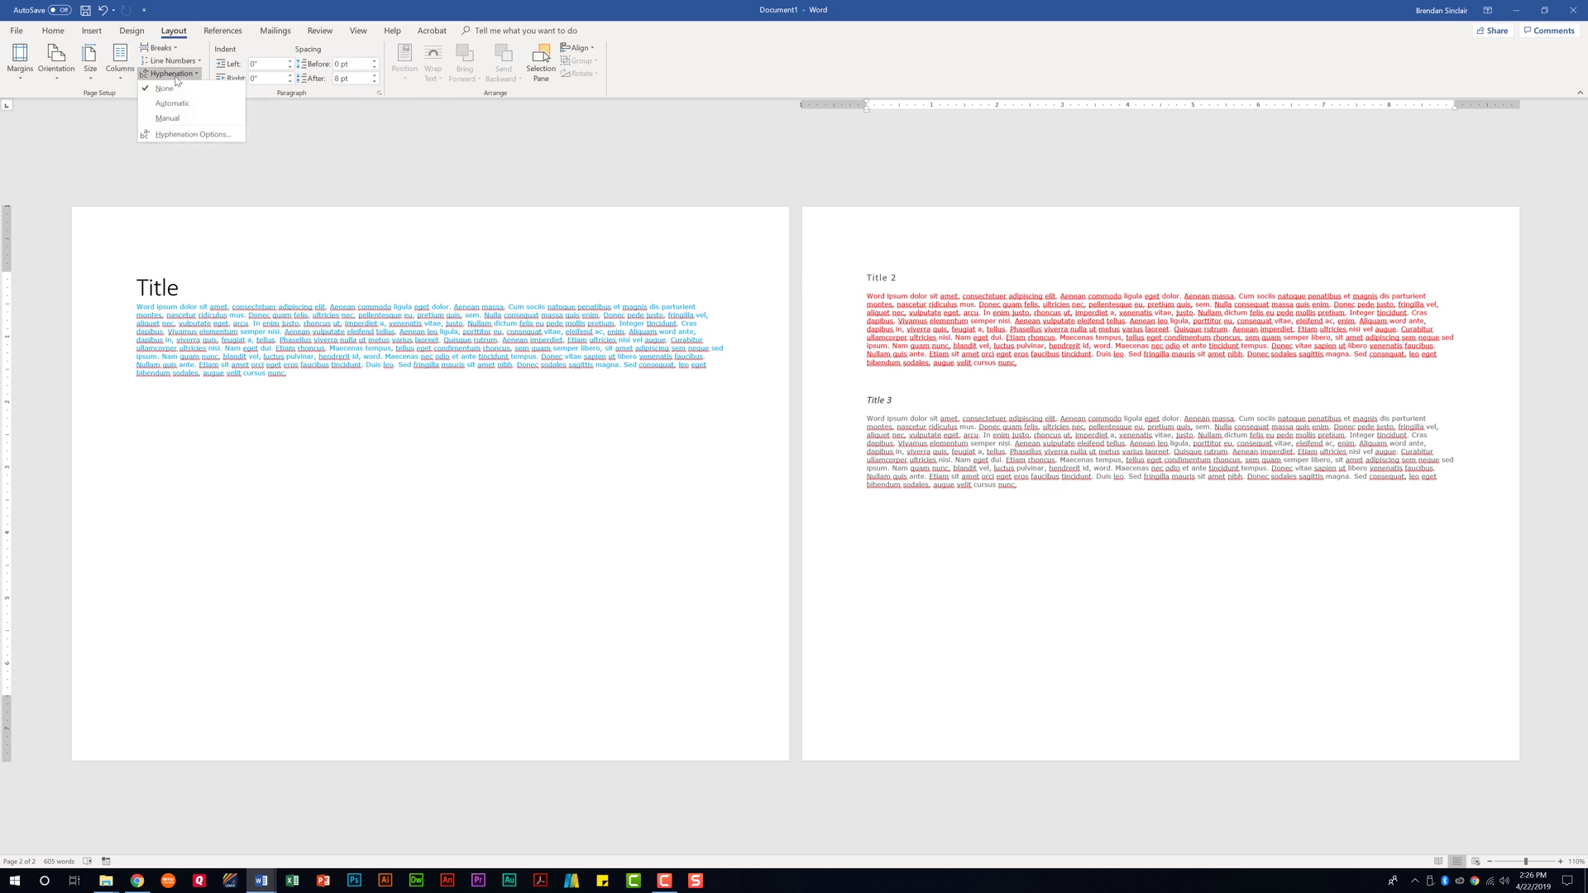
click(183, 74)
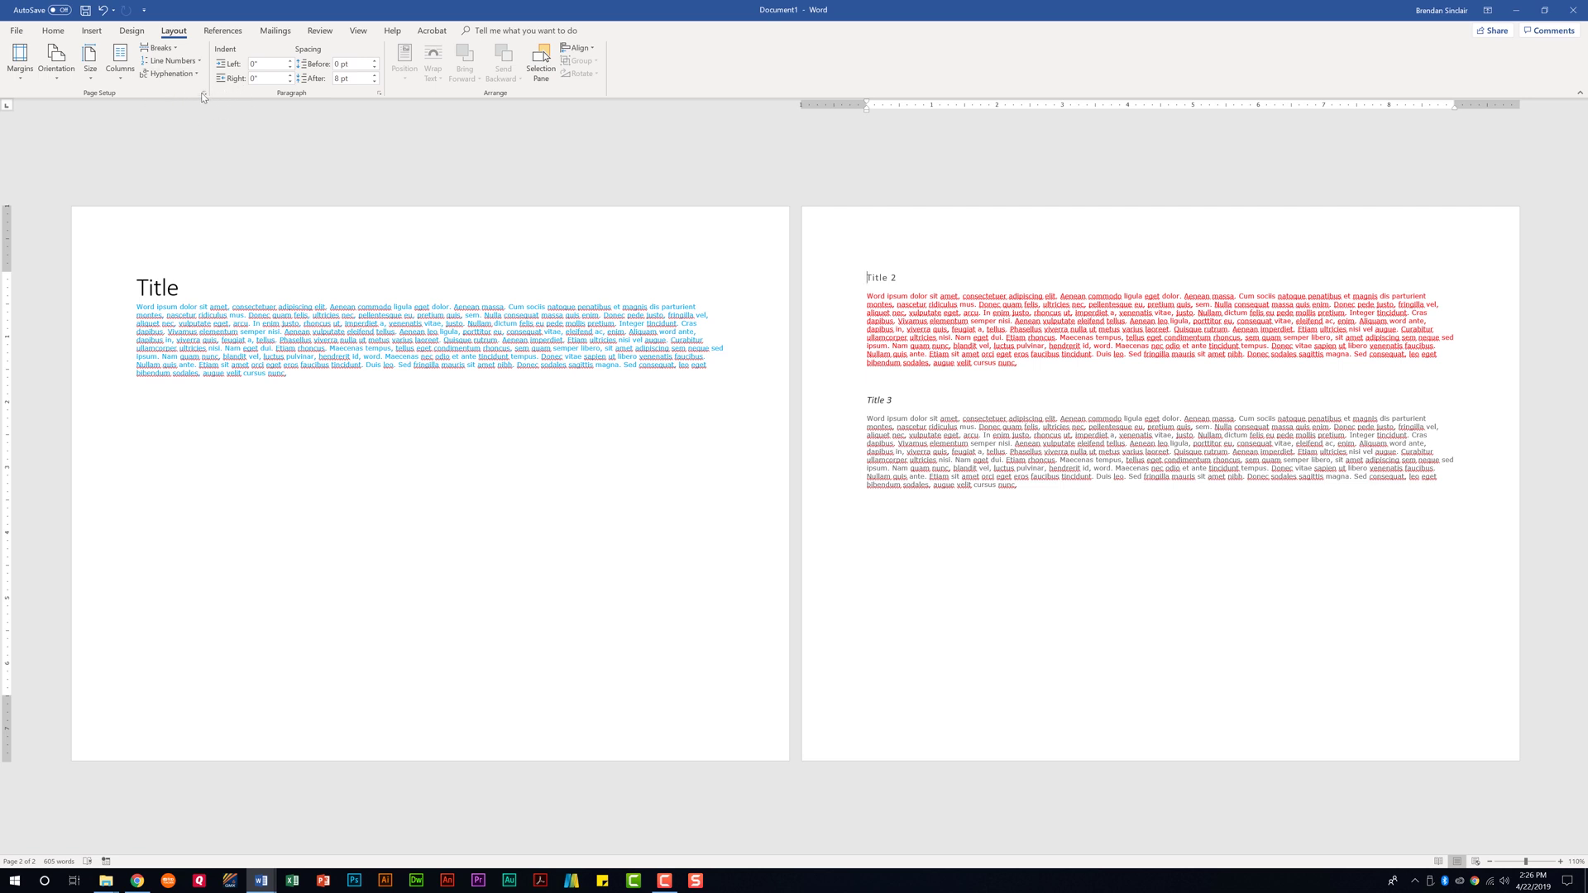
click(204, 96)
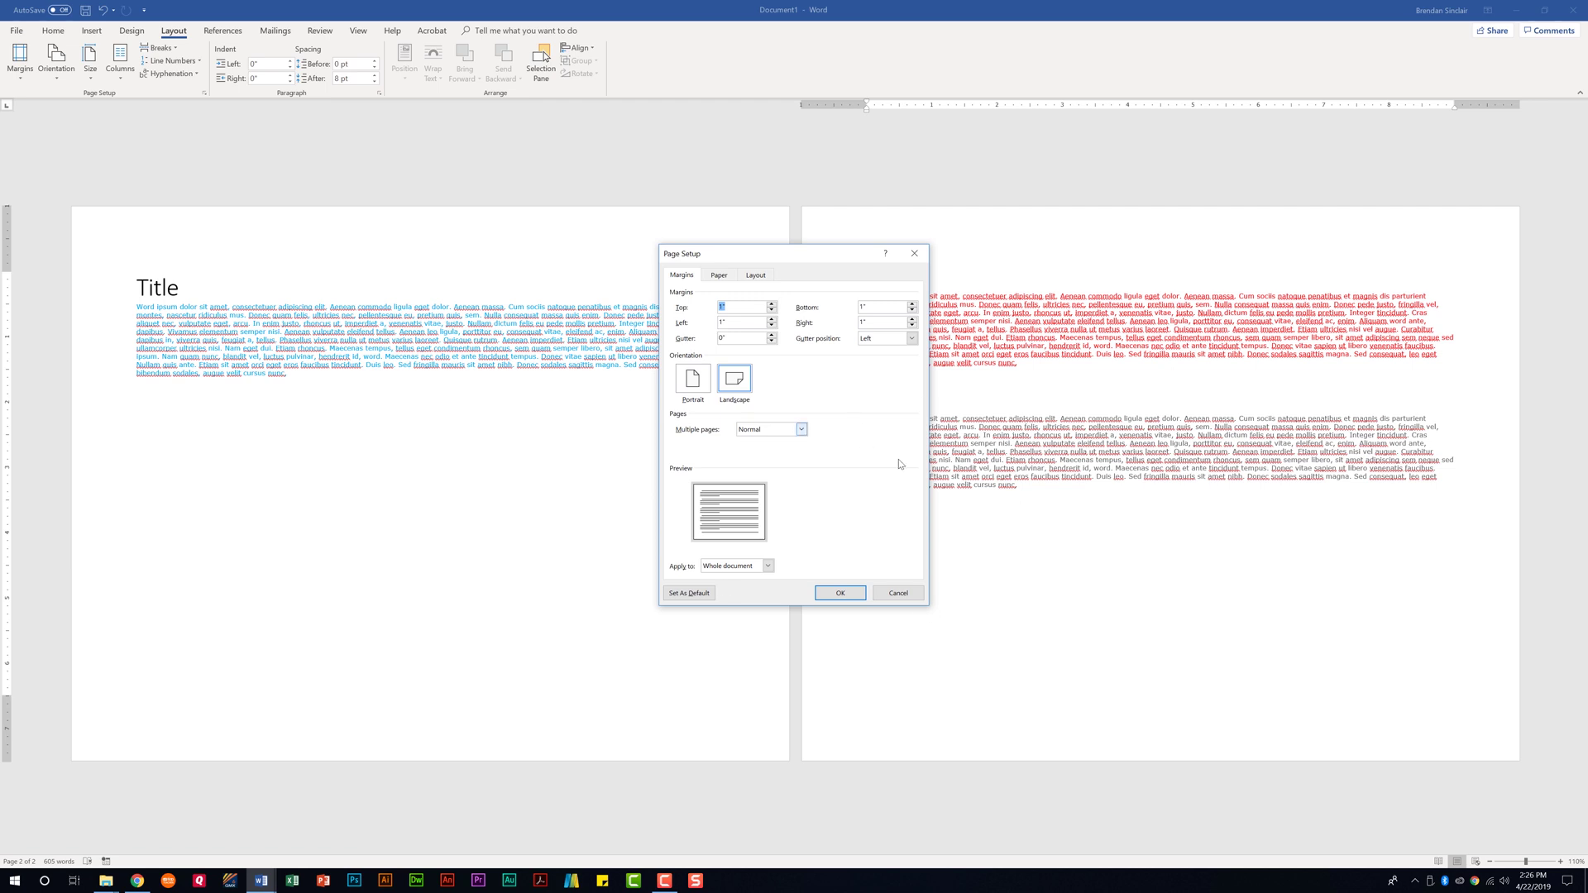
click(720, 277)
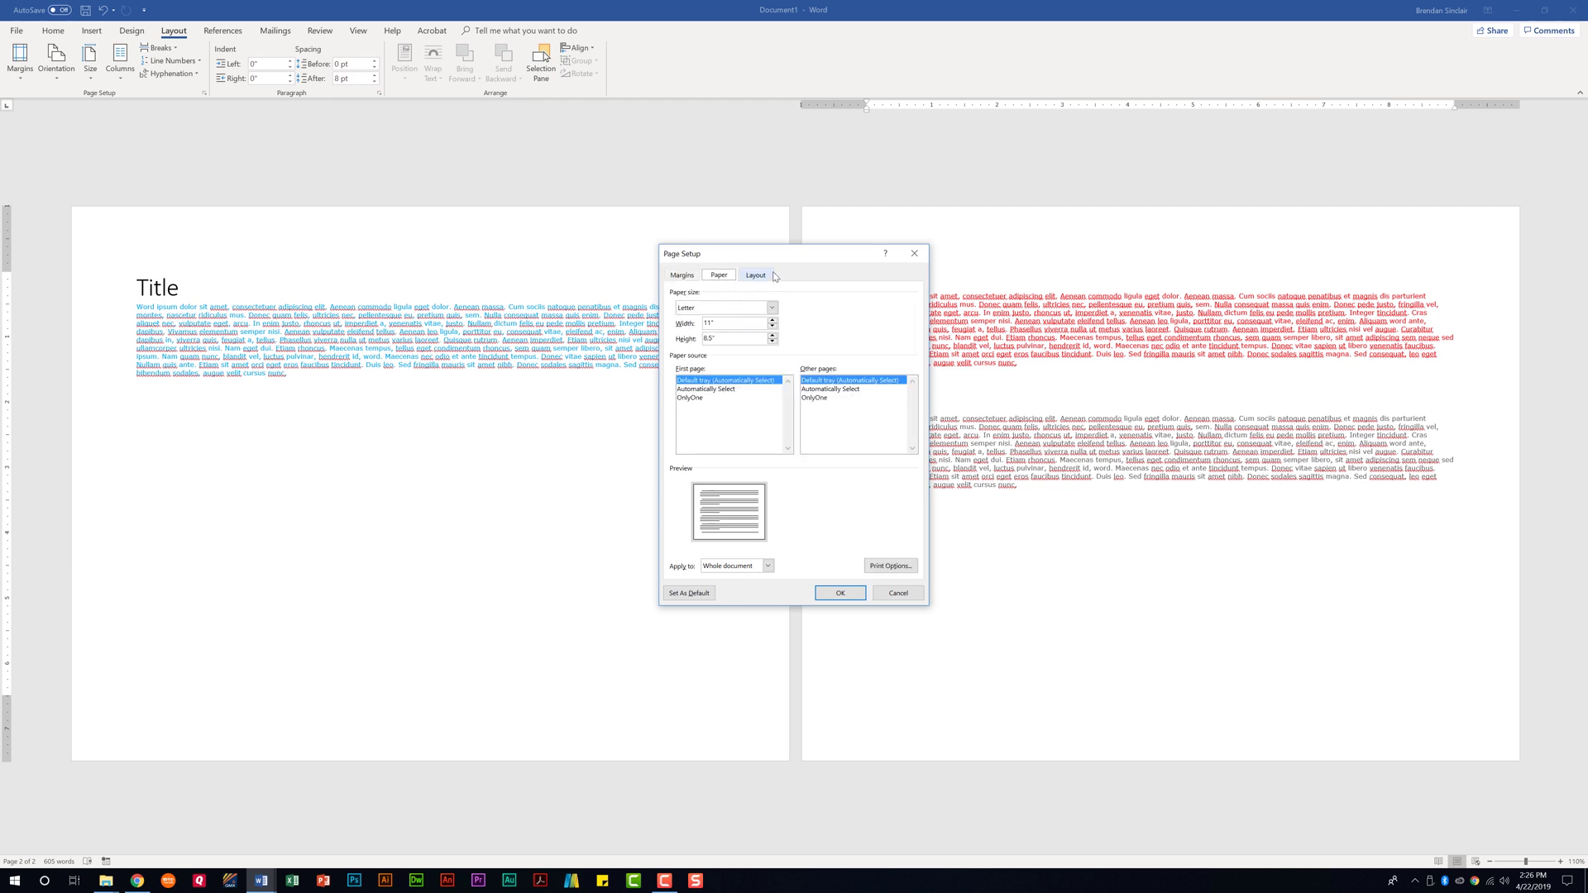
click(774, 276)
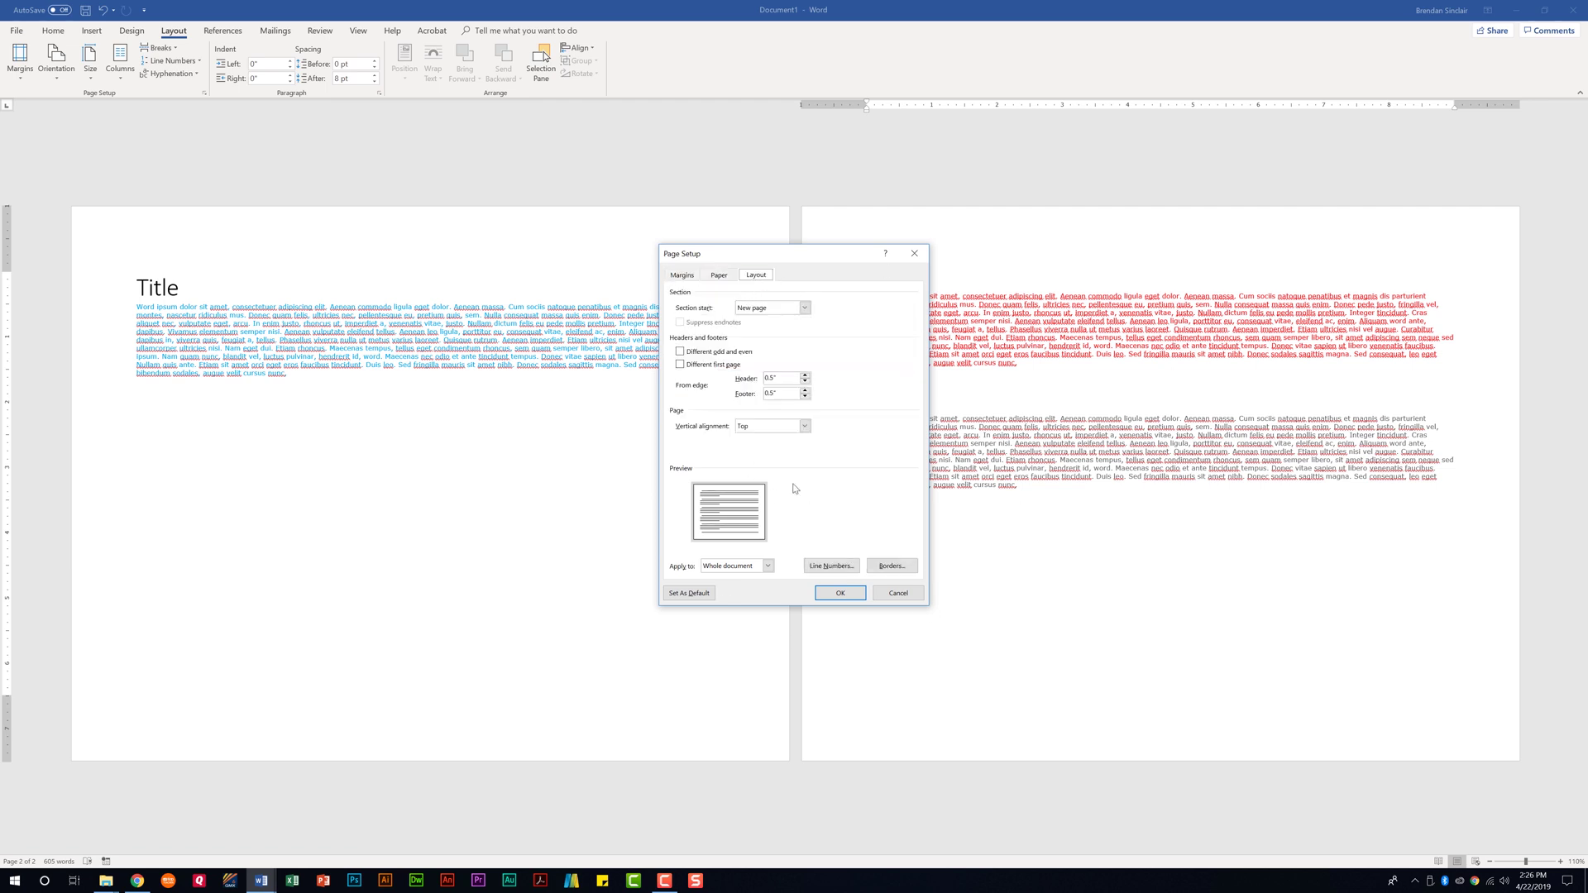
click(898, 594)
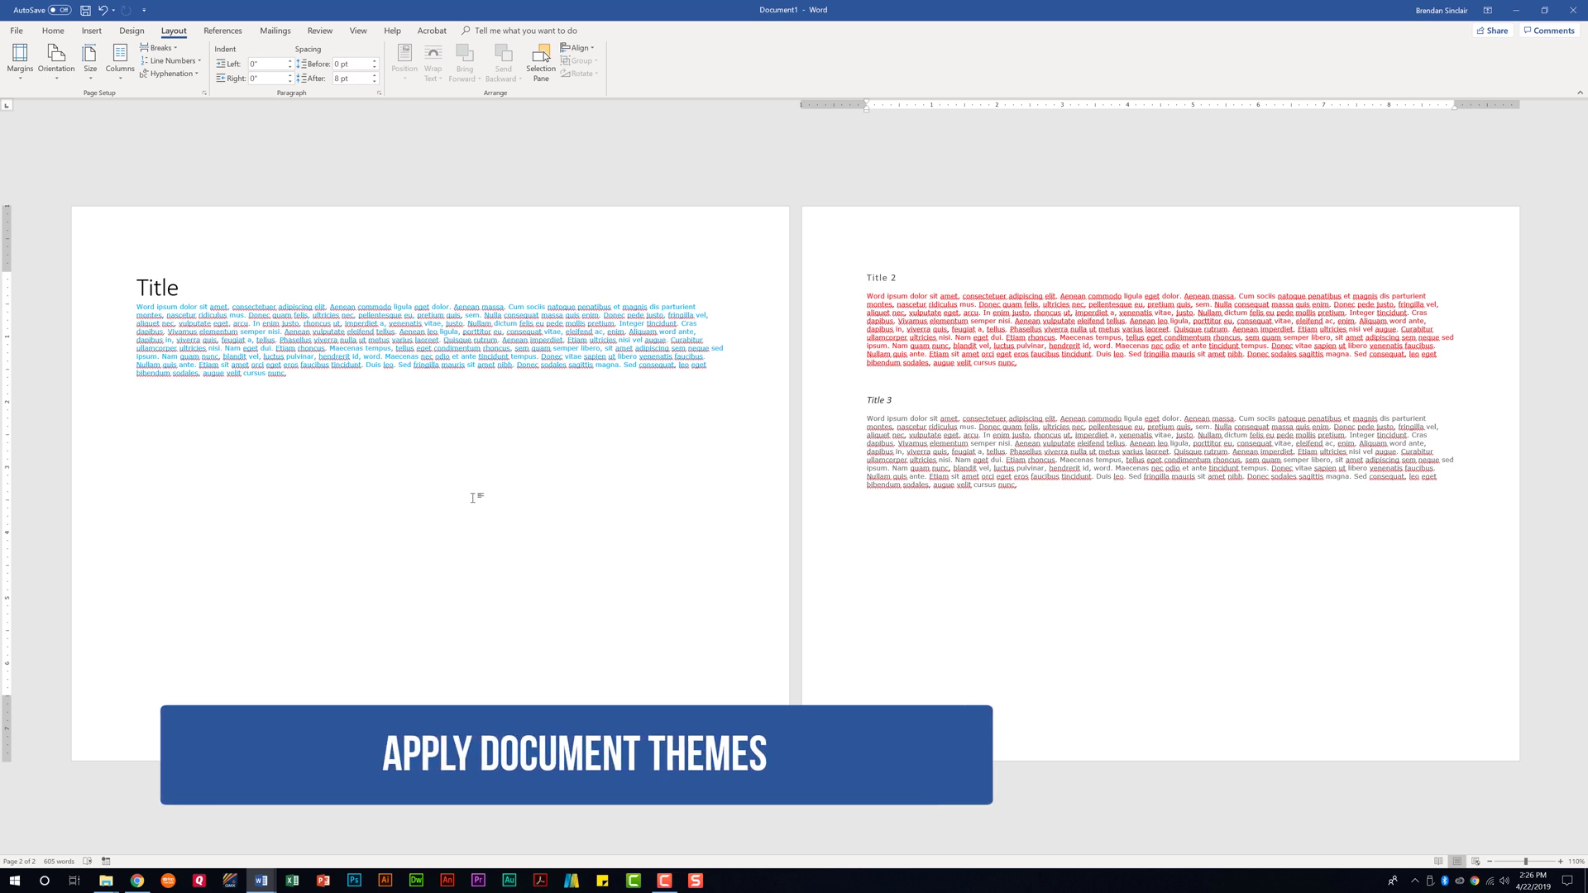
Apply the Berlin theme to the document.
click(128, 31)
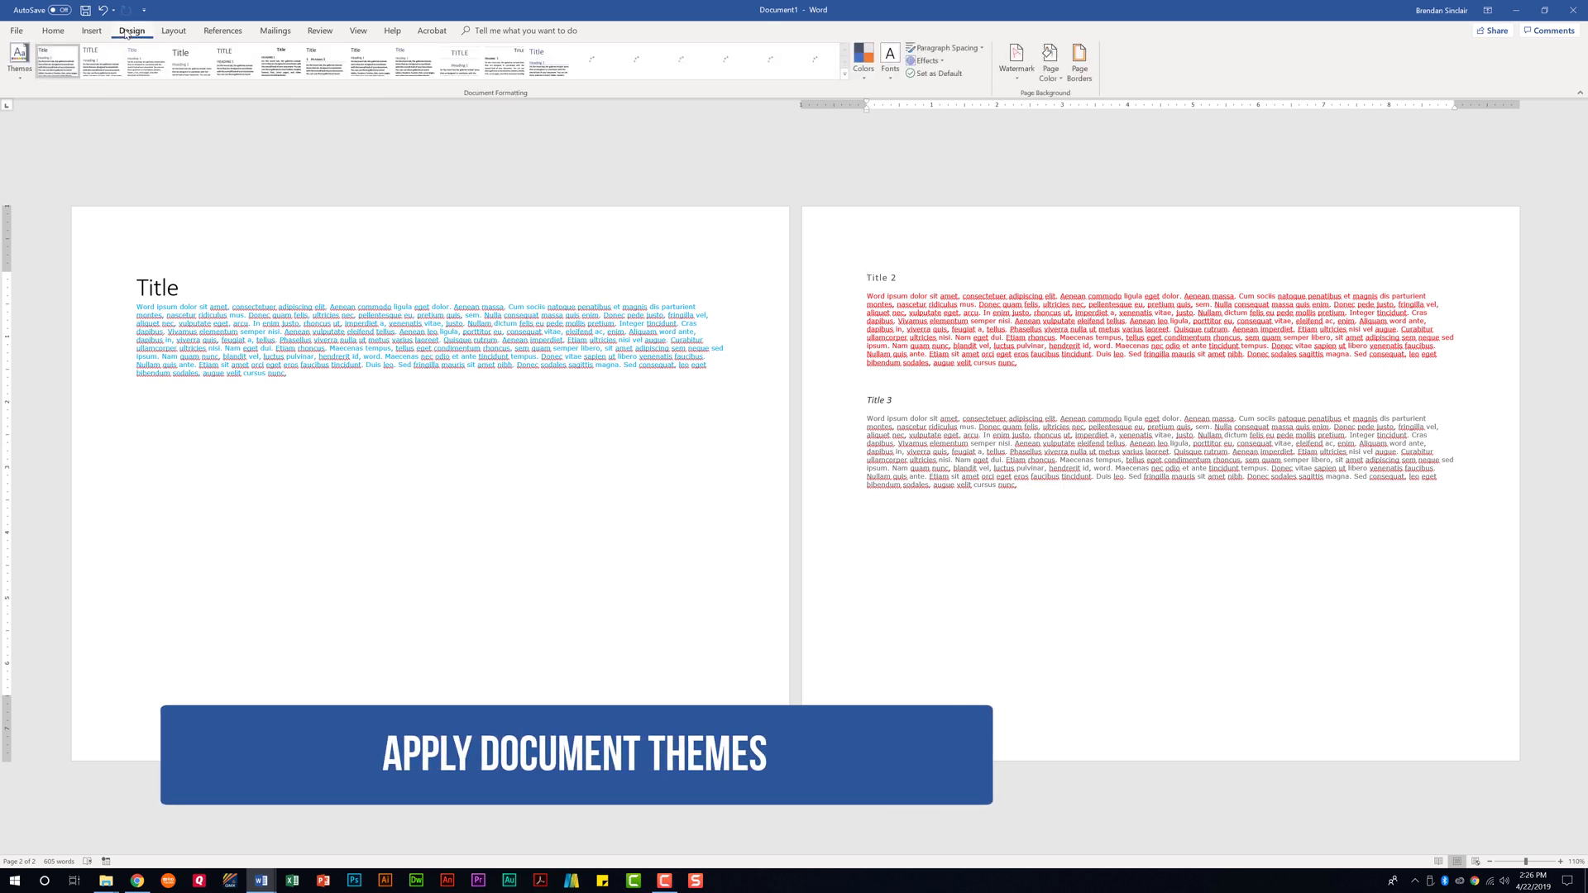
click(20, 66)
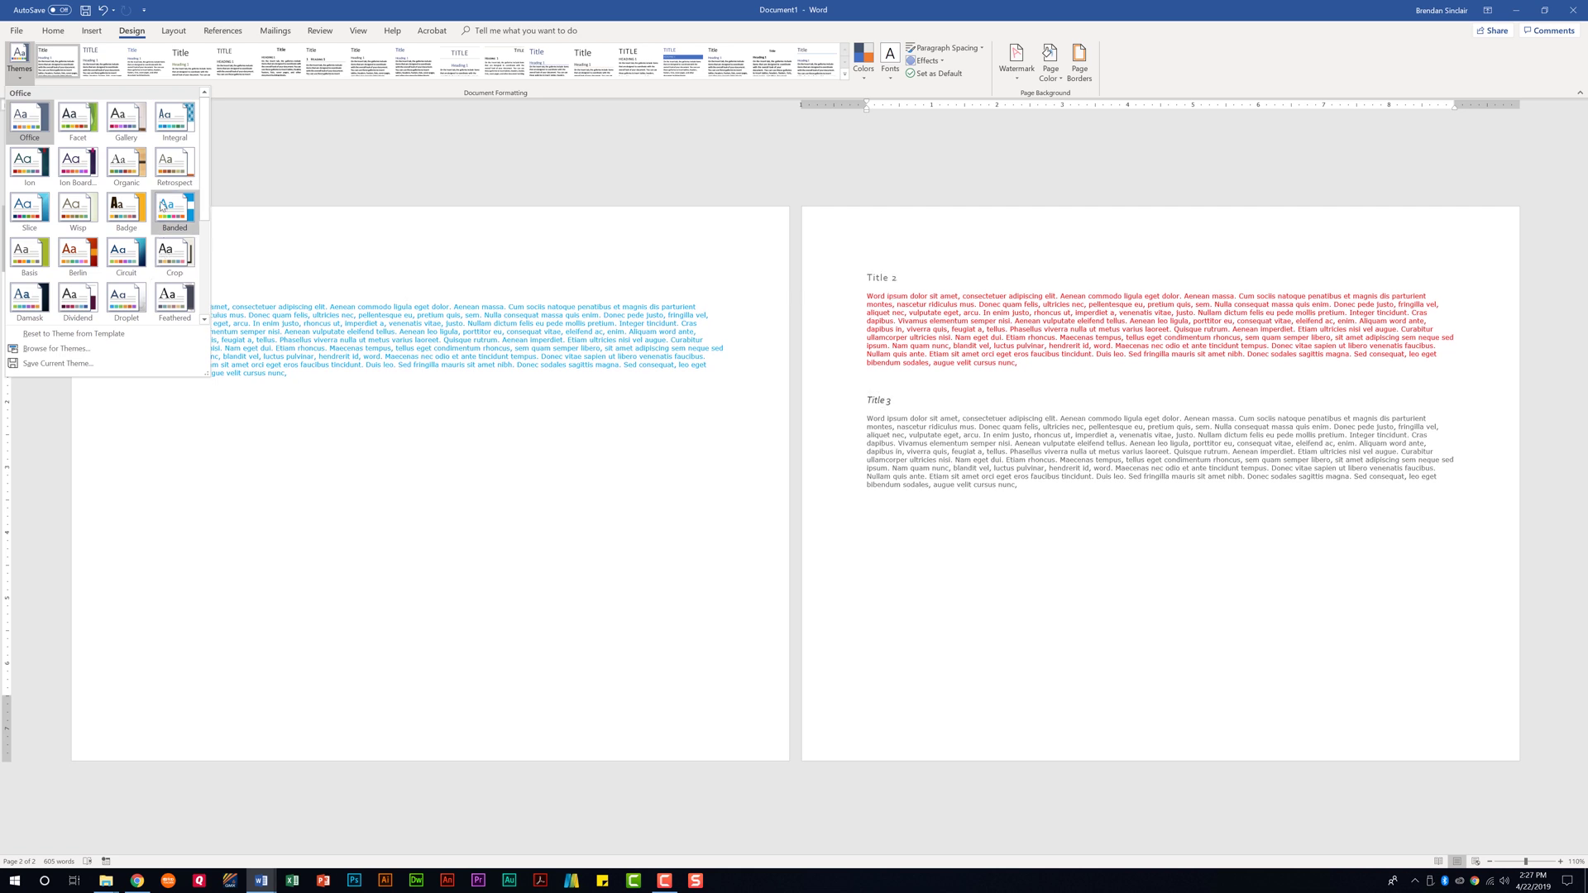
click(89, 262)
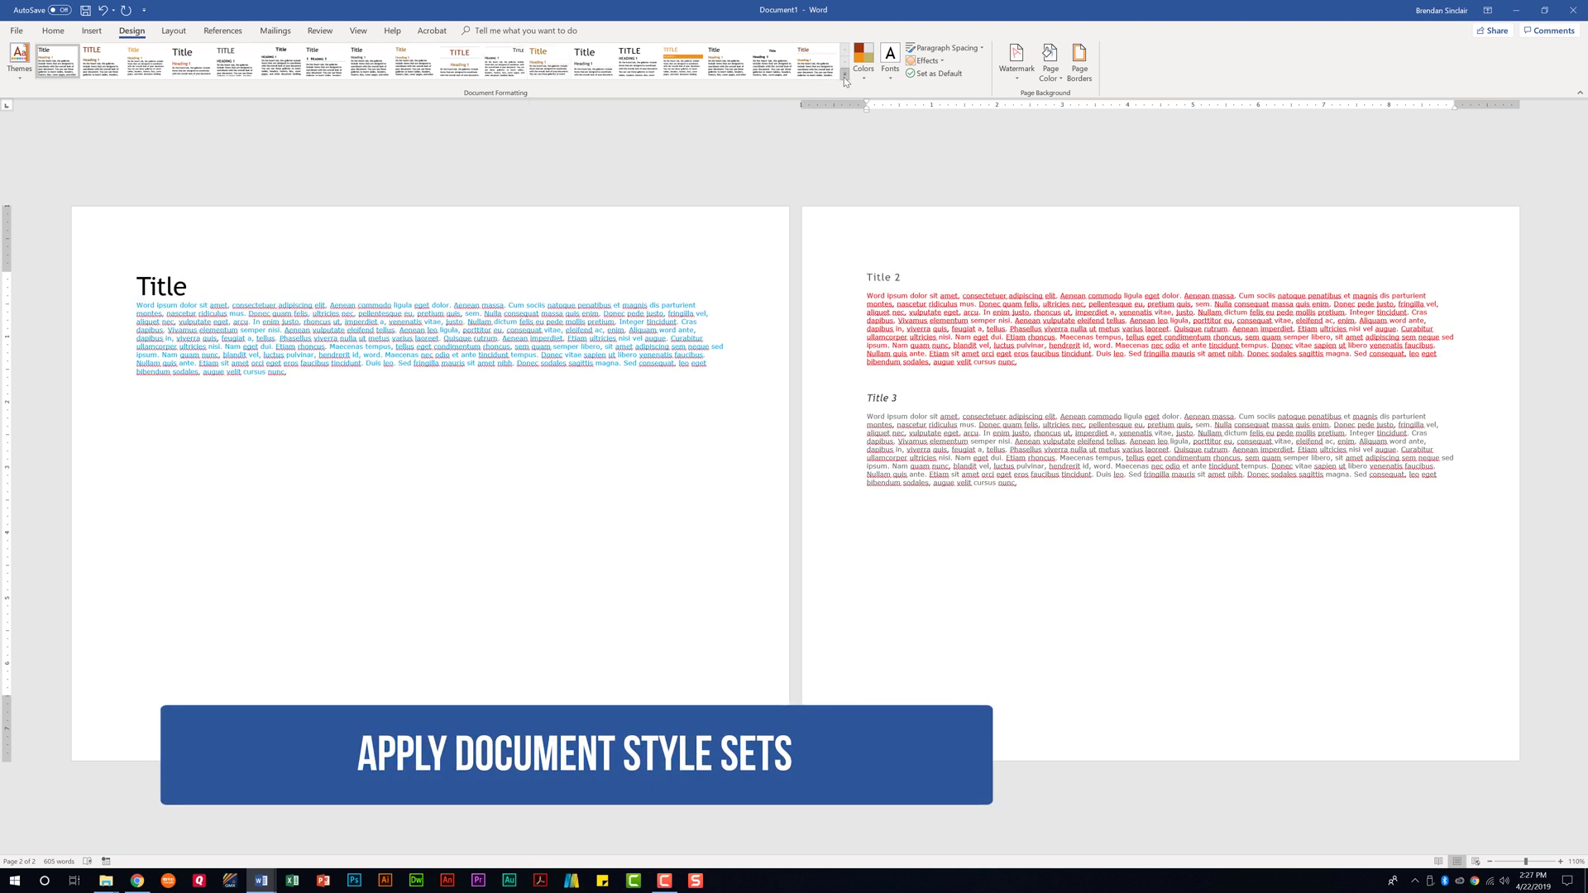
Apply the built-in style set with a centred bold title, and look at the theme colour and font choices.
click(844, 80)
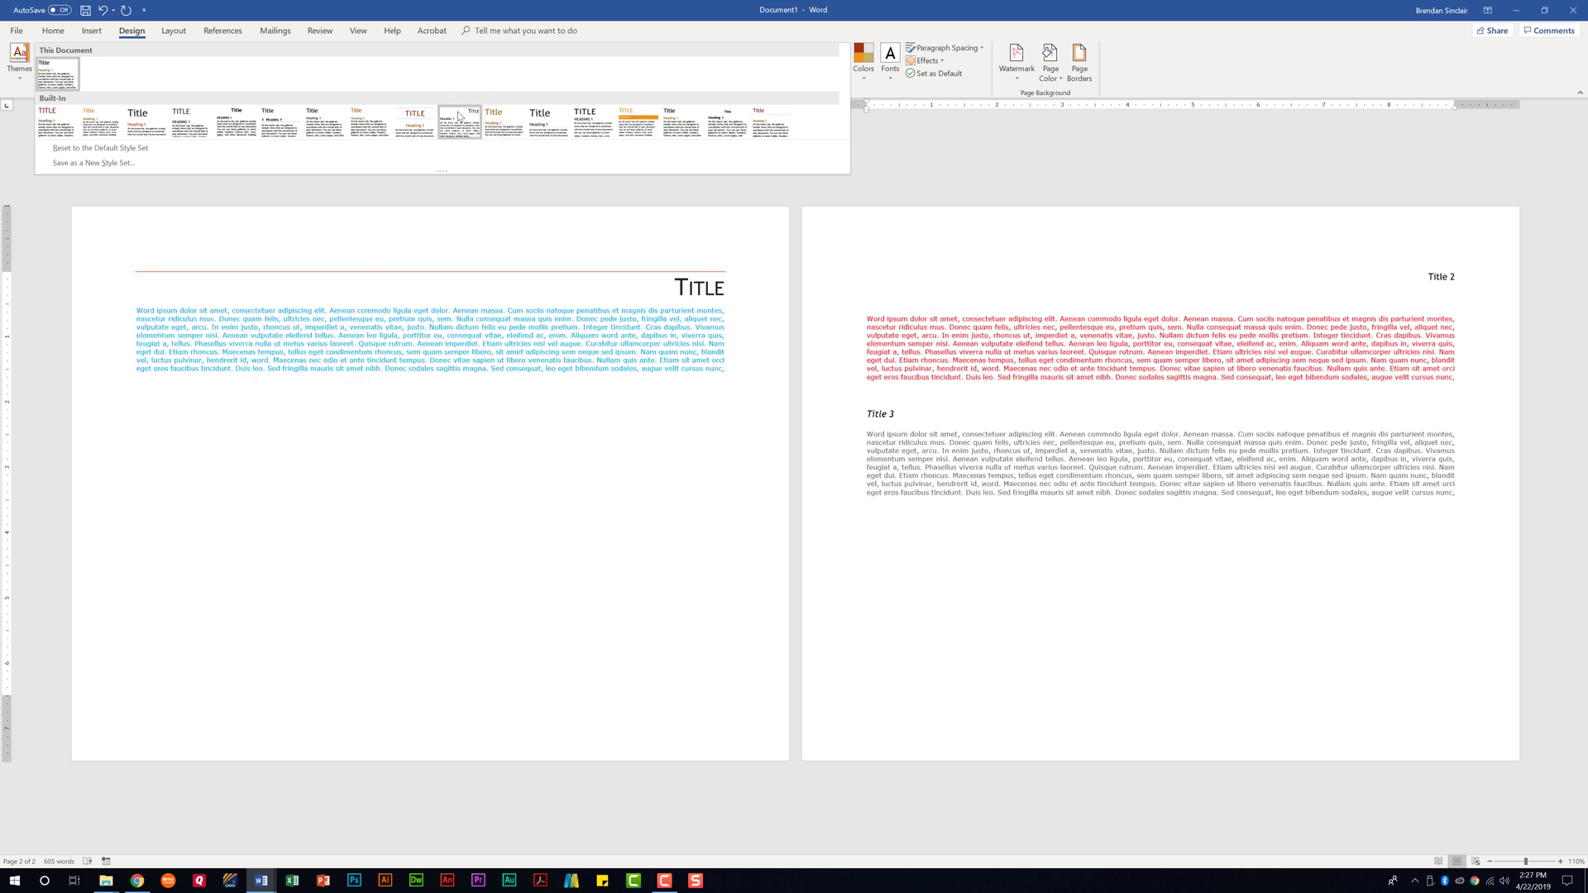
click(231, 114)
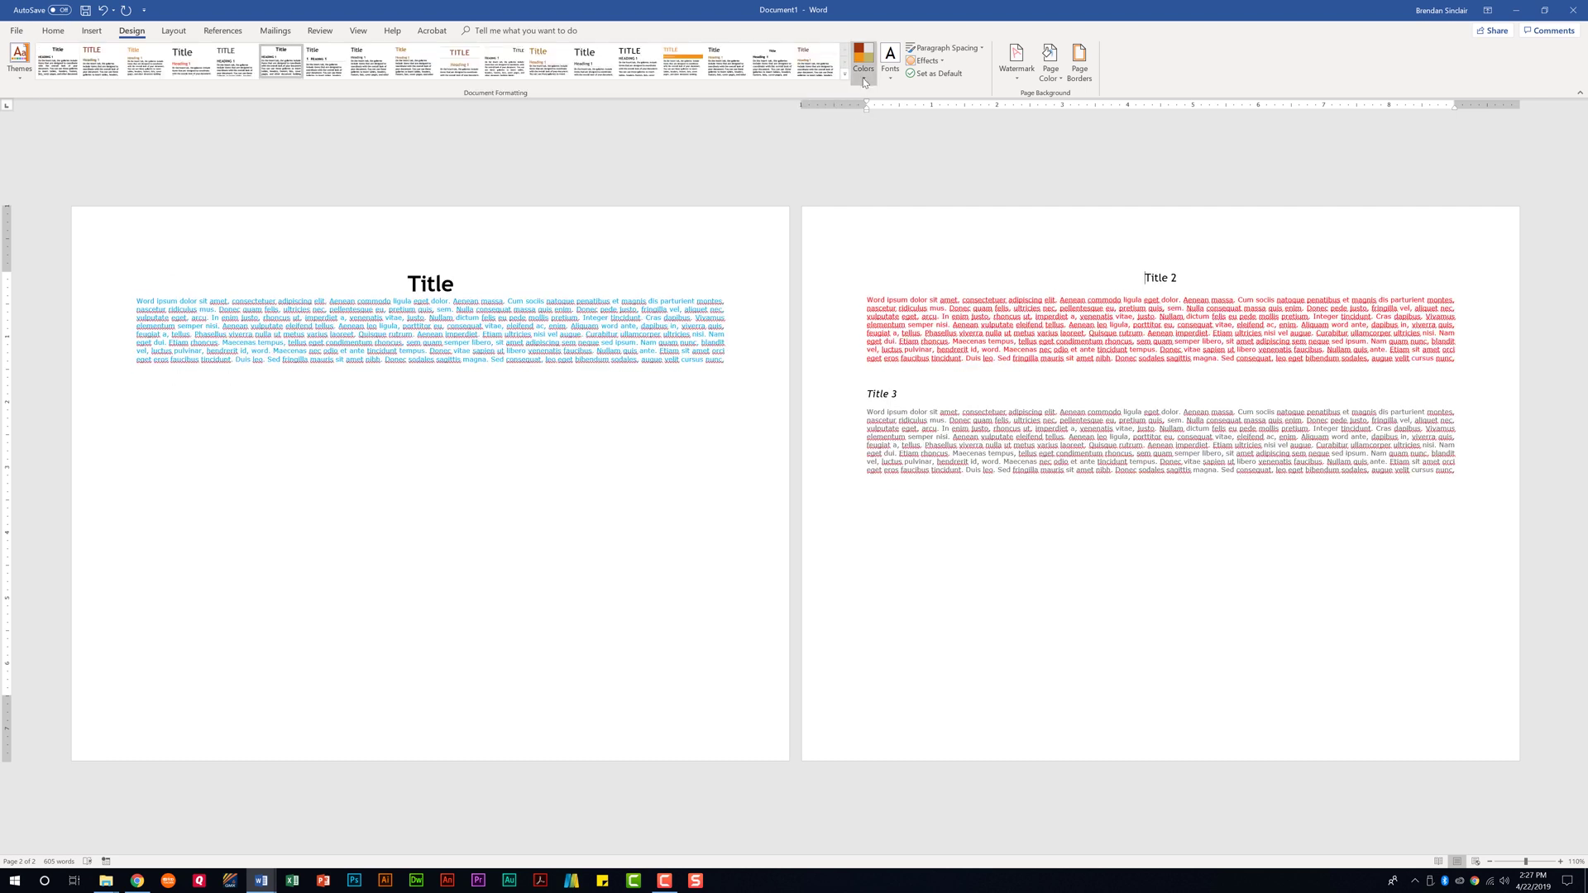
click(864, 79)
click(888, 81)
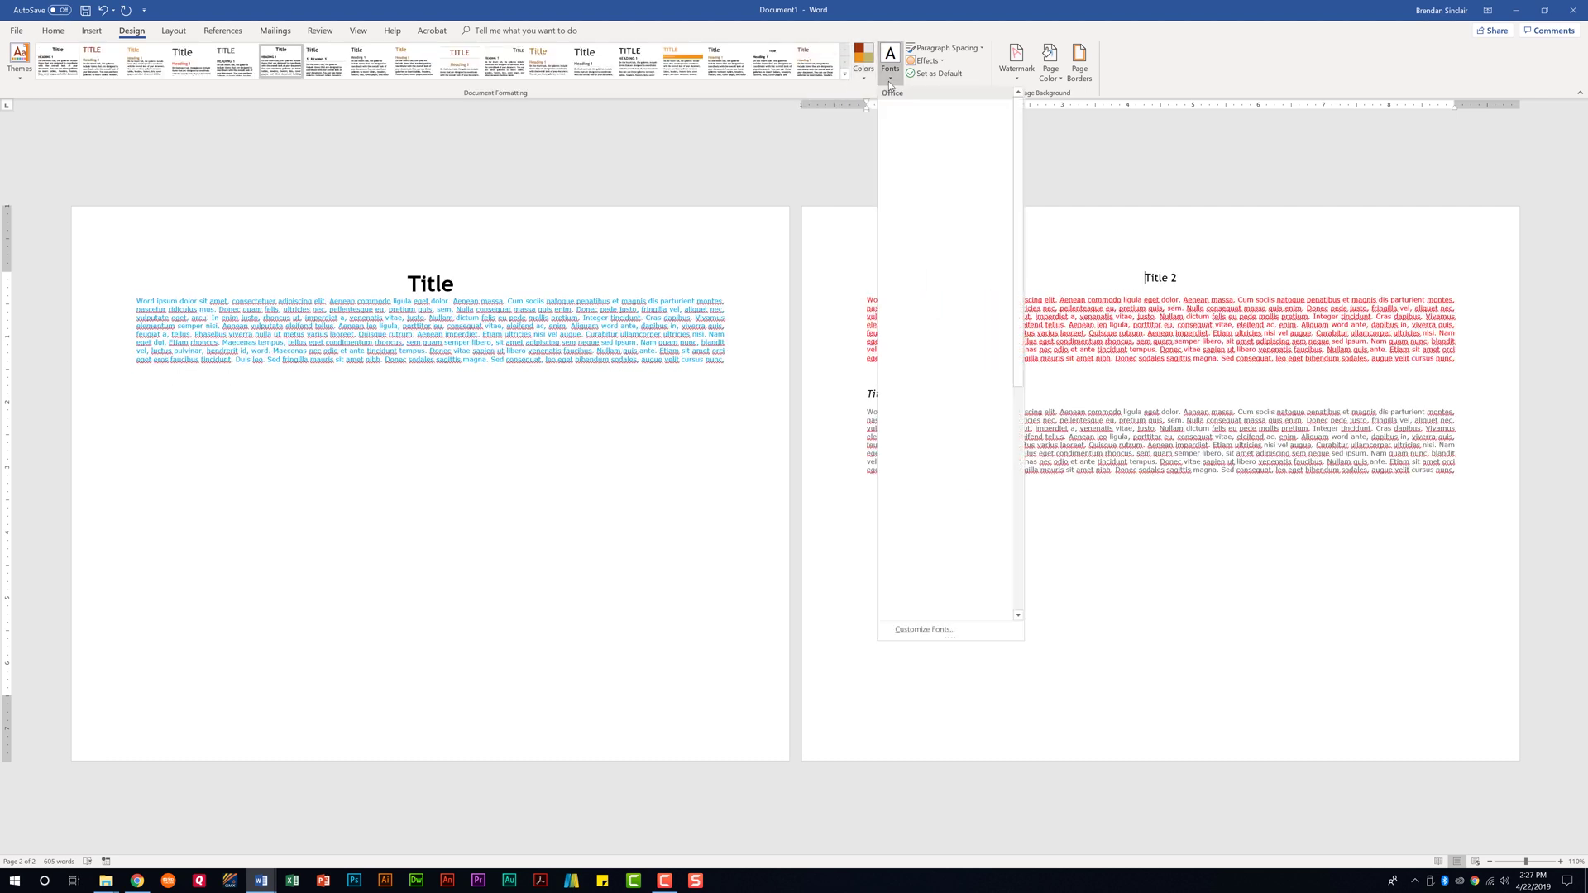
click(888, 81)
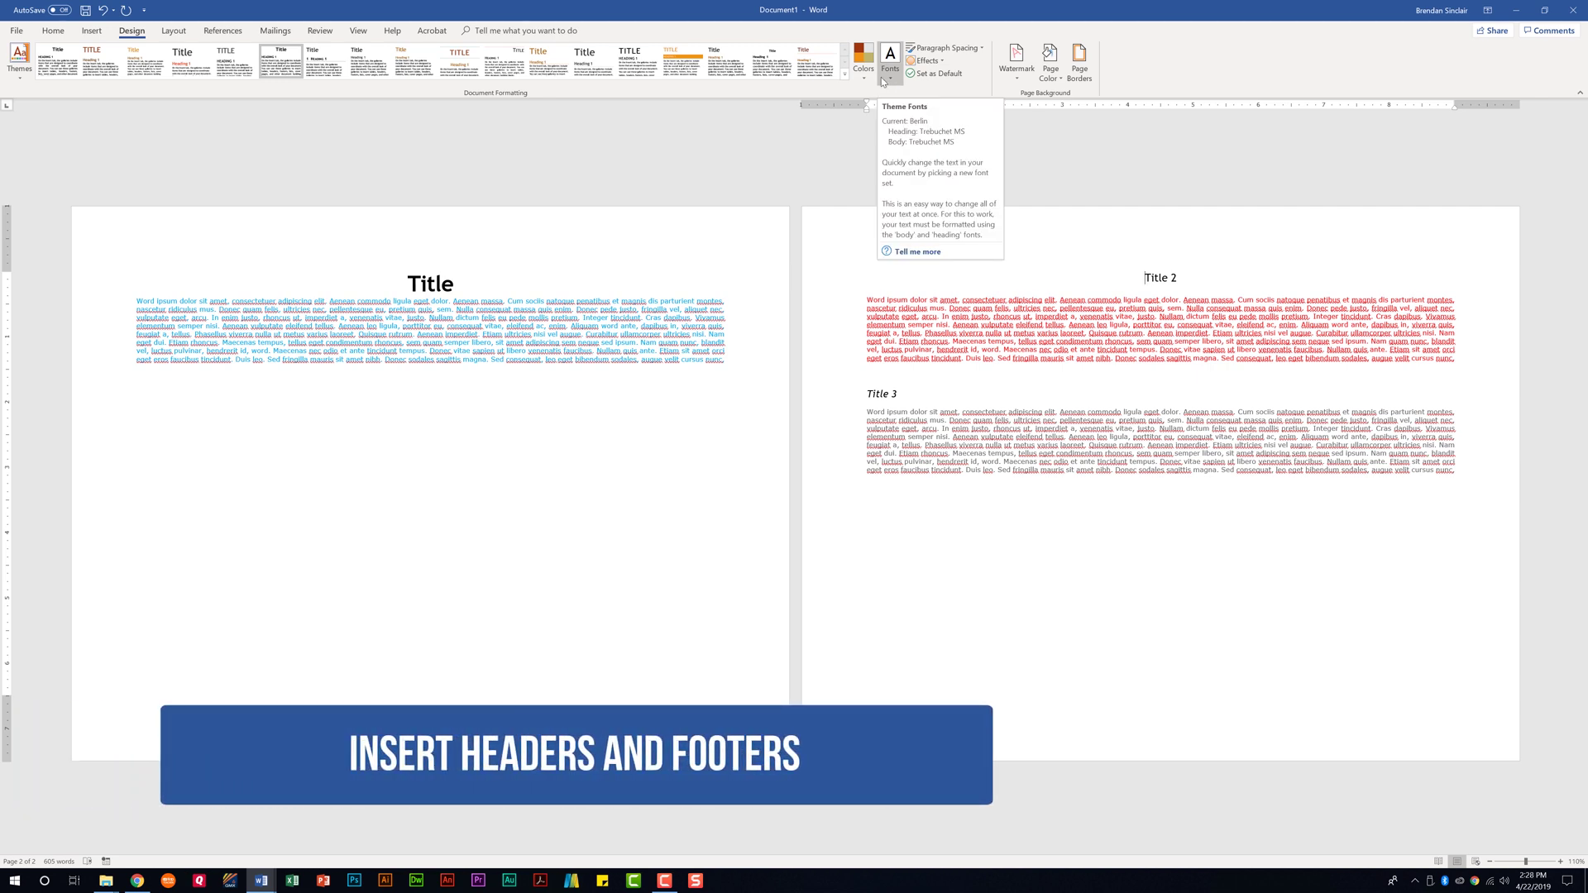
Browse the built-in header designs and open the page header for editing without applying a design.
click(92, 33)
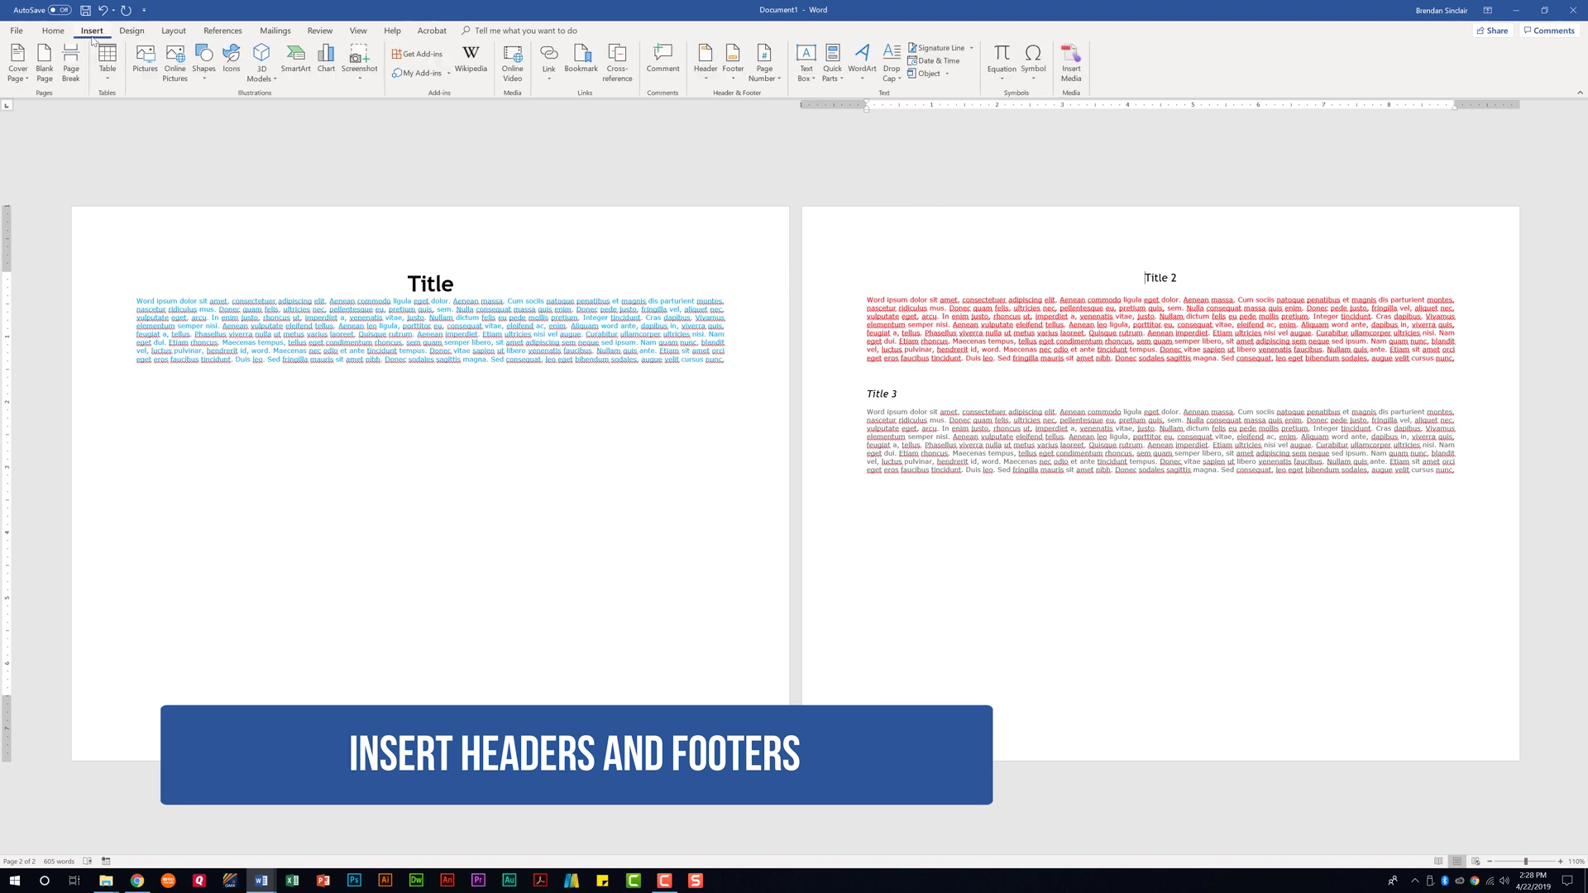
click(706, 81)
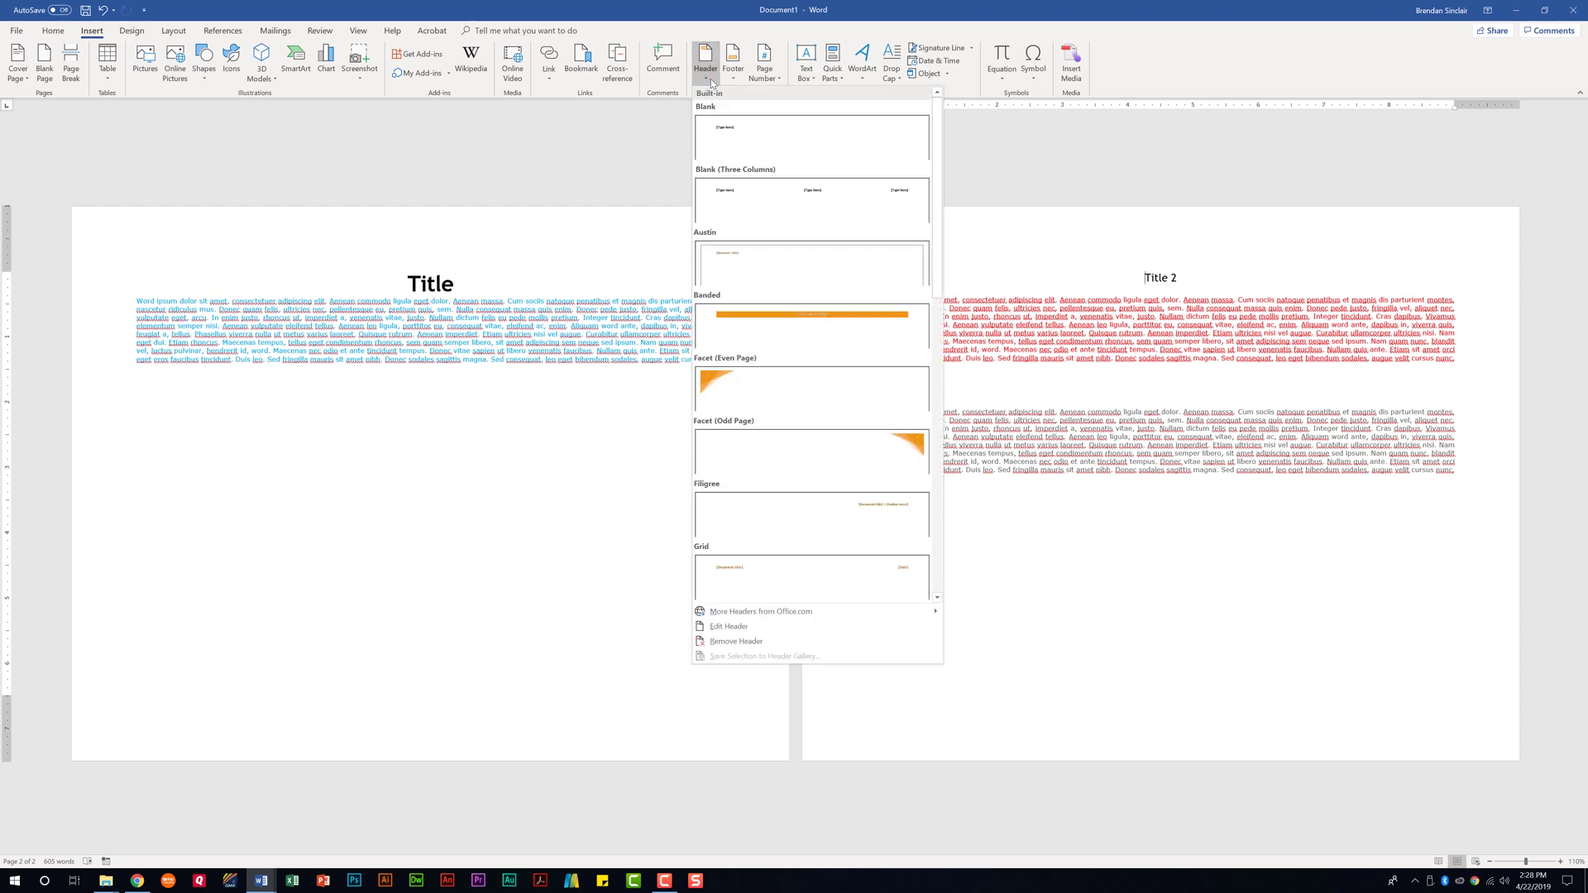
scroll(809, 430, down, 5)
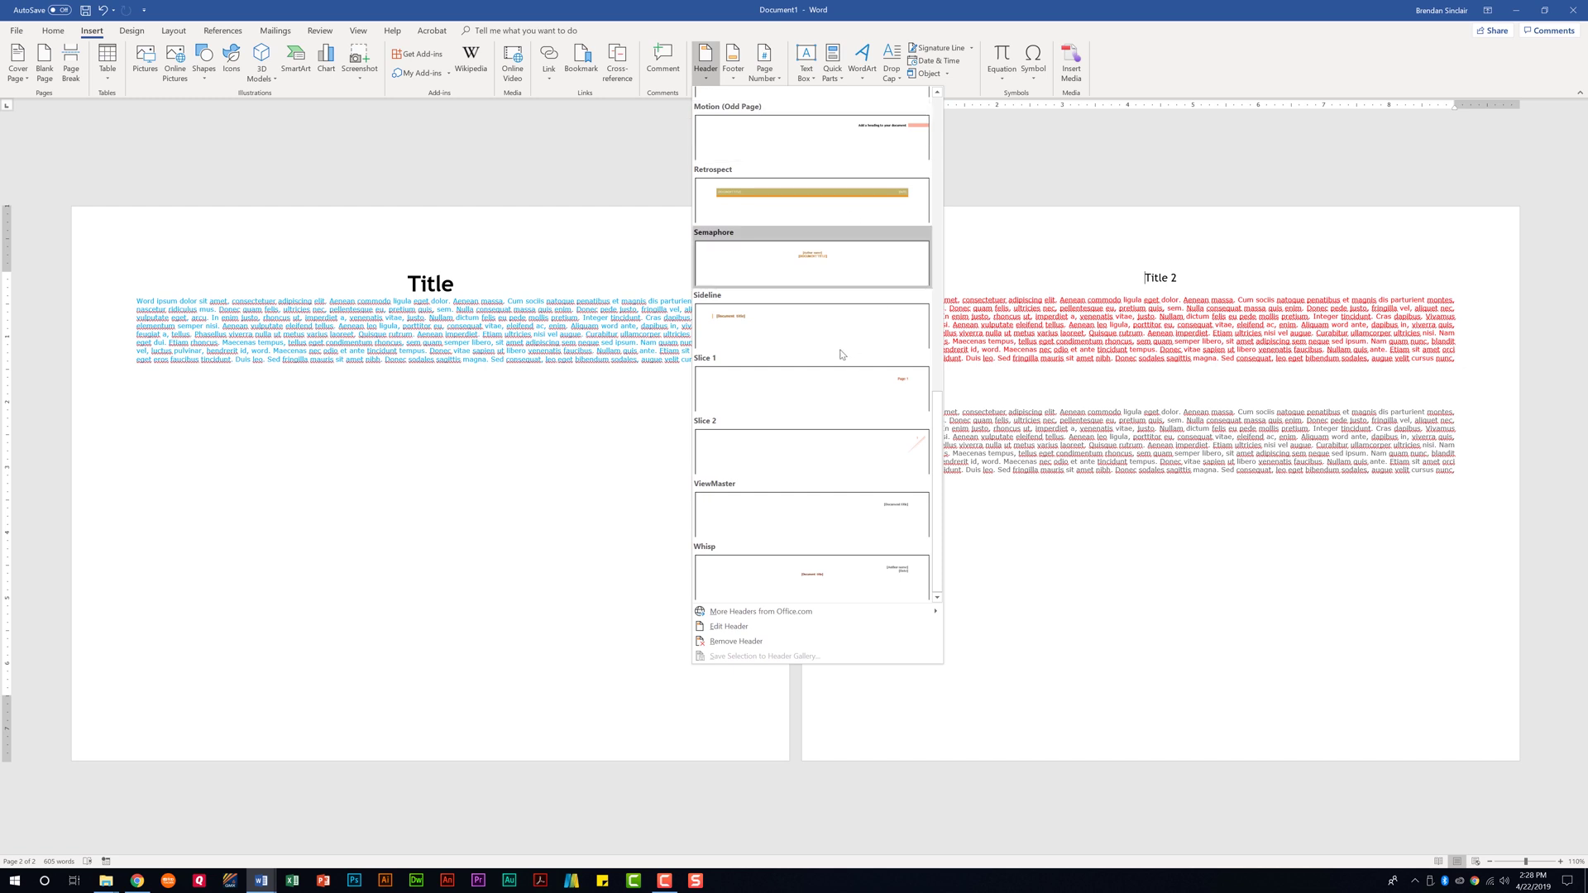
click(748, 628)
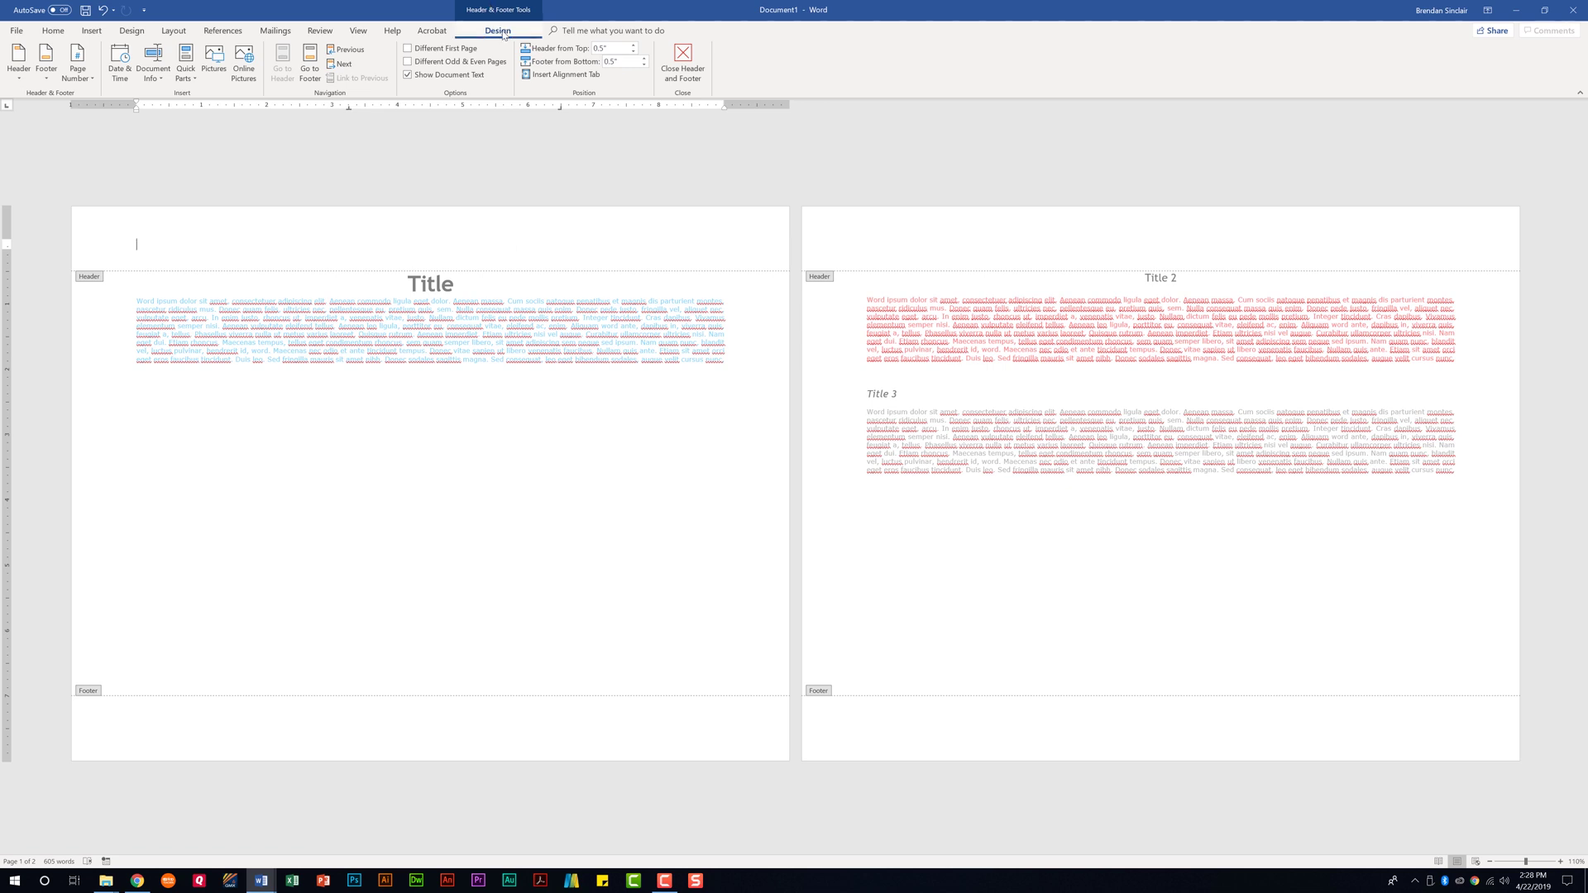
Go to the footer and insert the built-in Slice footer design.
click(307, 80)
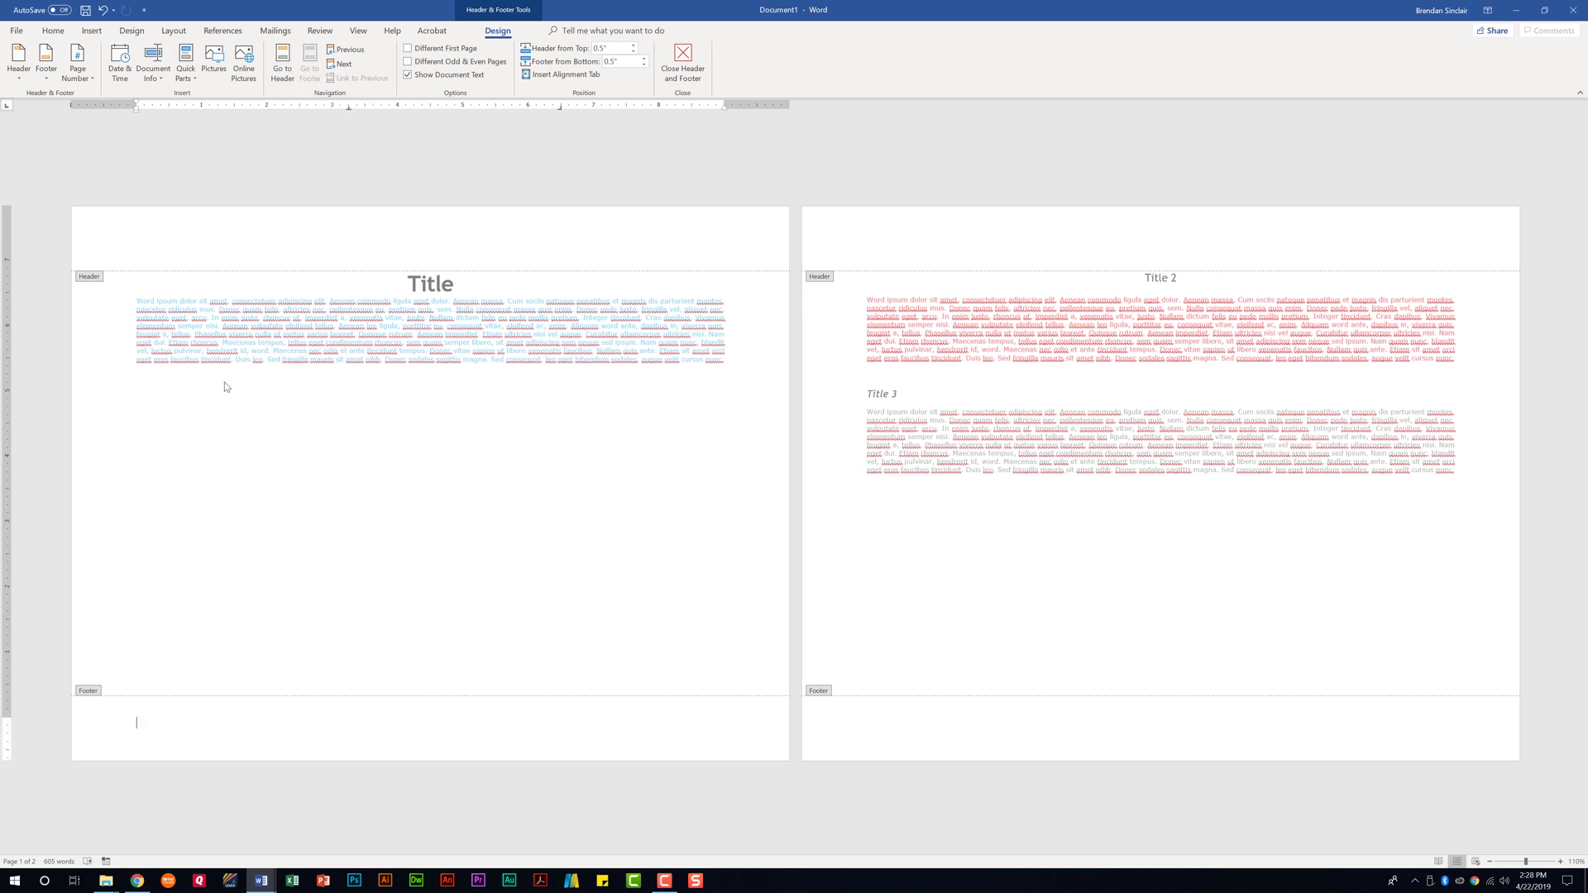
click(46, 65)
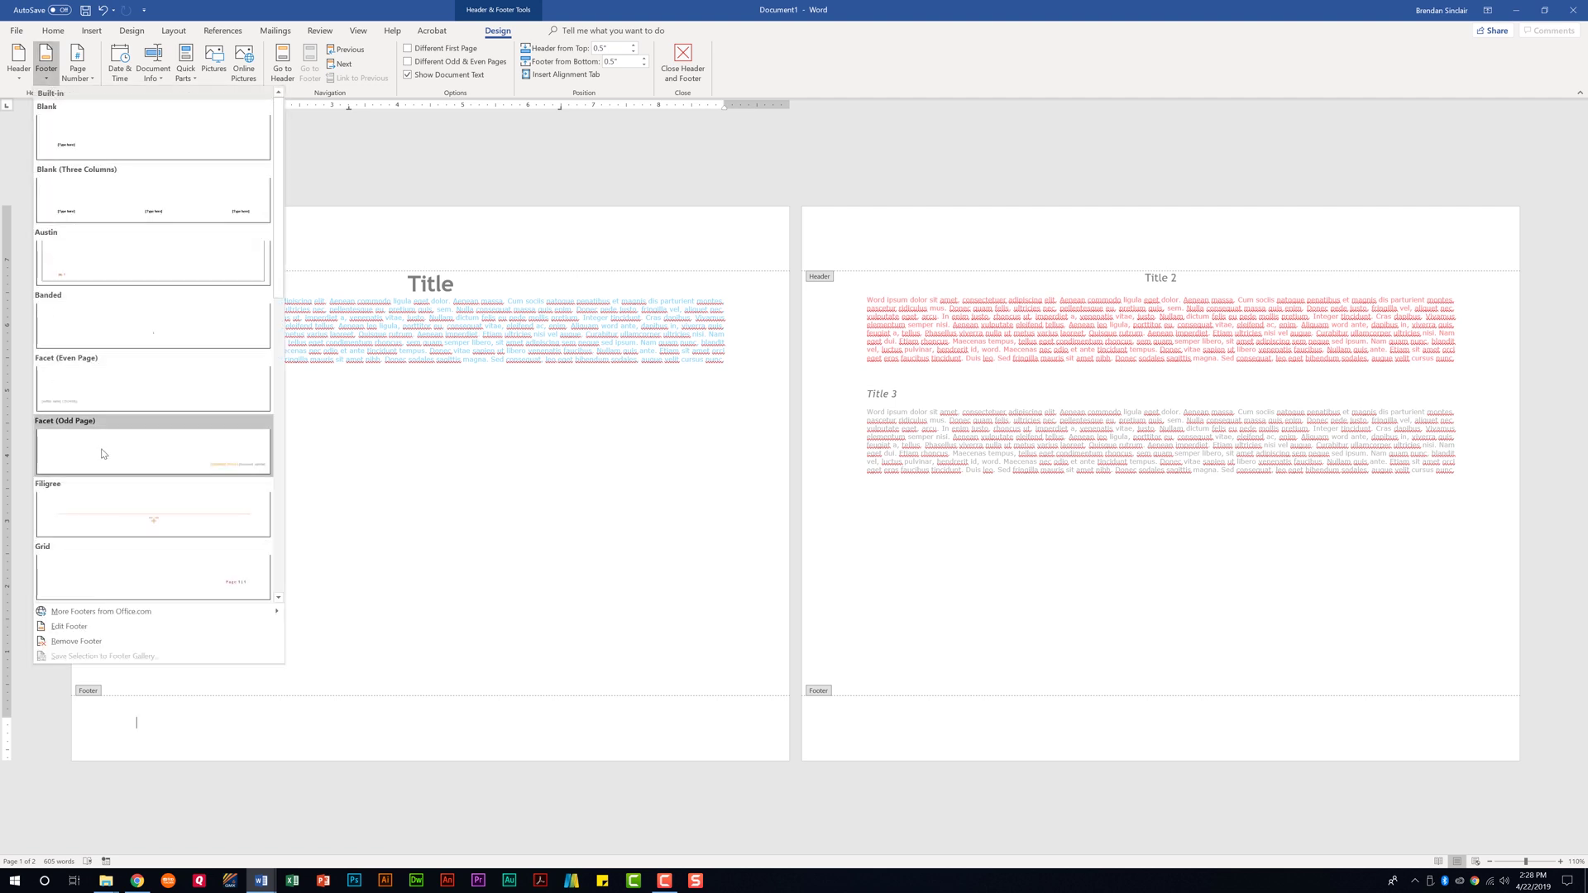
scroll(151, 513, down, 5)
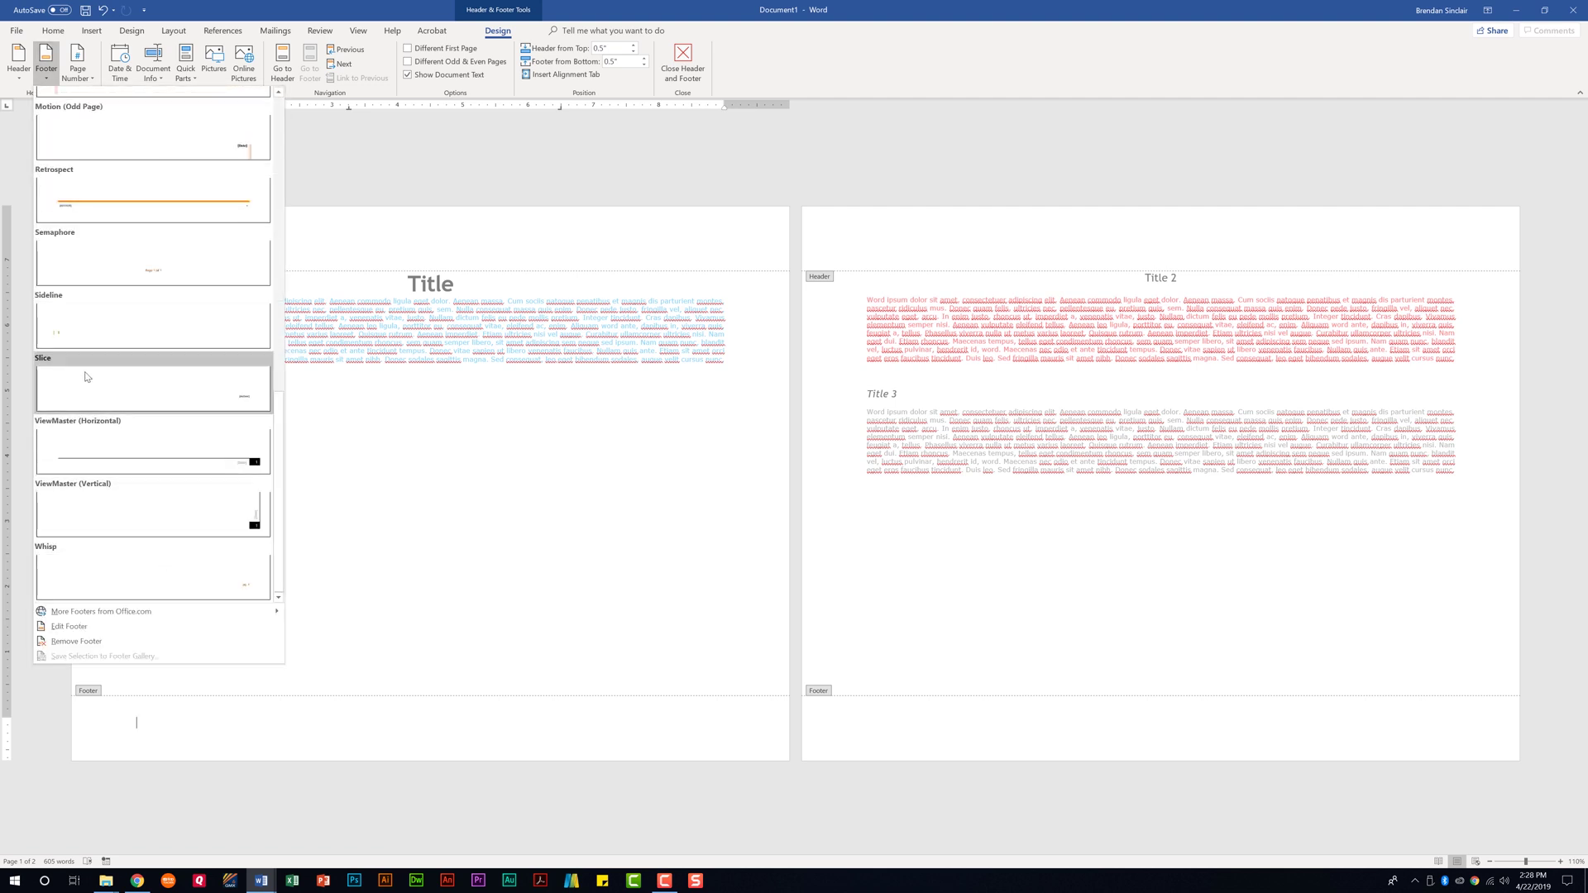
click(122, 383)
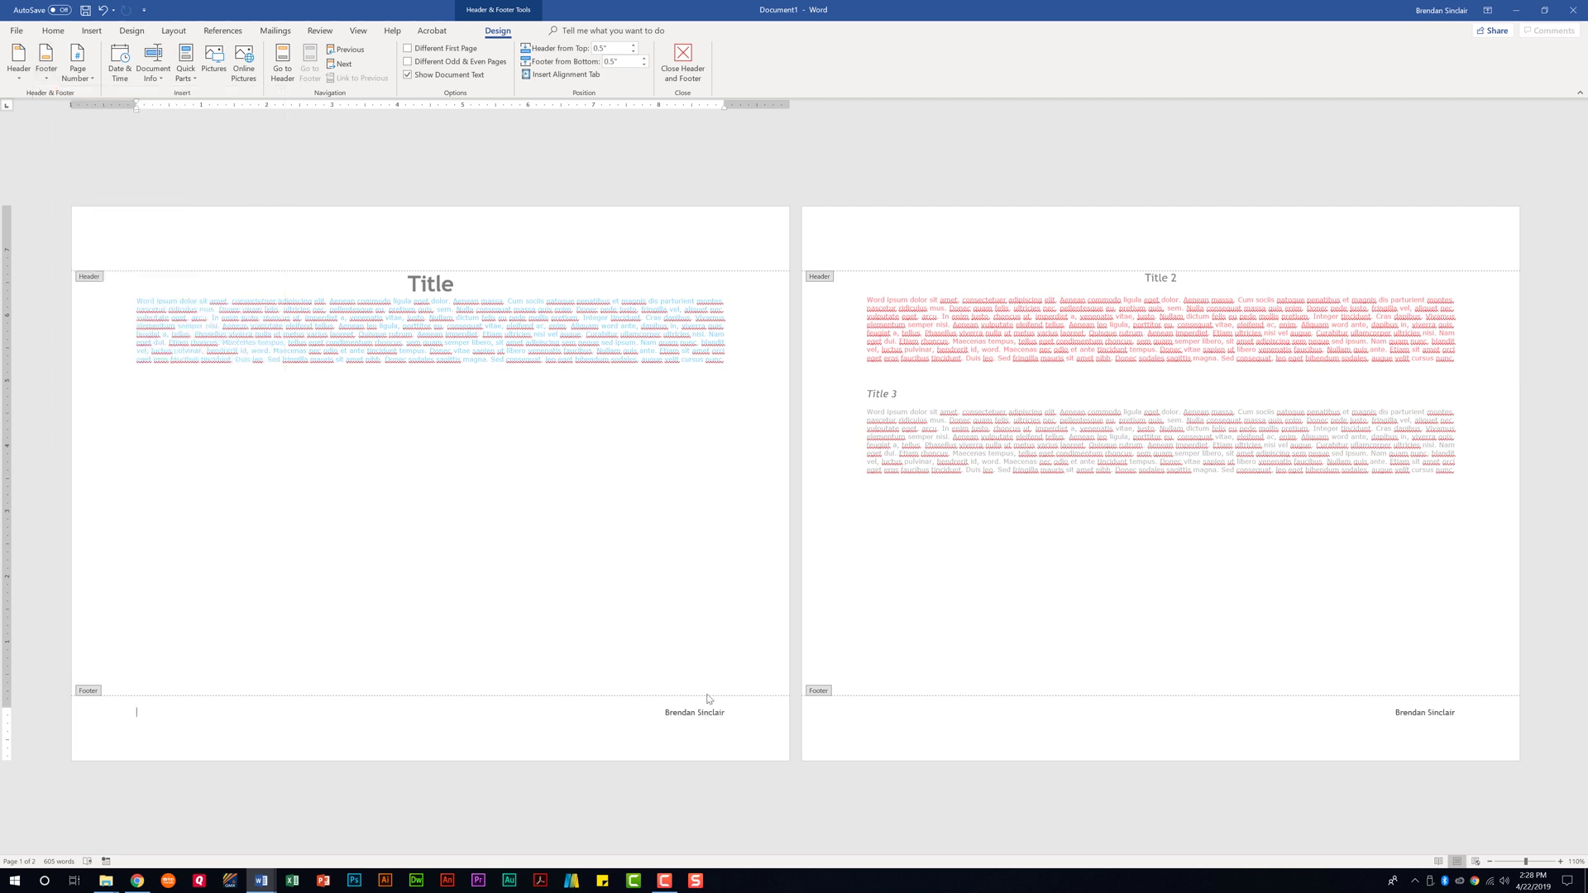
From the first page's header, review the page number placement choices without adding one, and return to the document body.
click(597, 254)
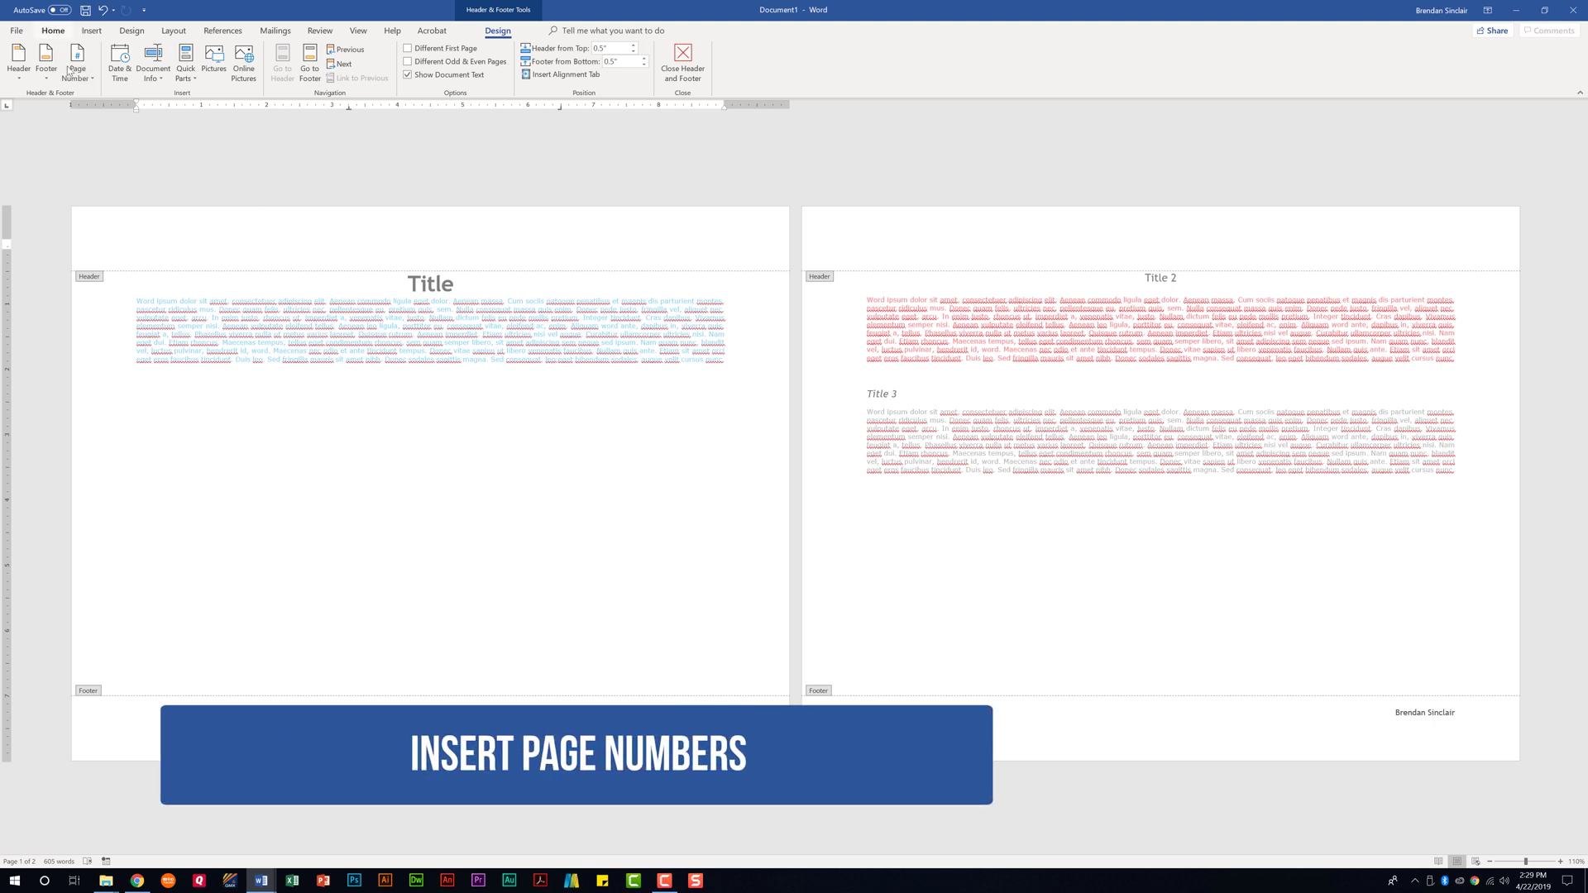
click(95, 84)
mouse_move(132, 99)
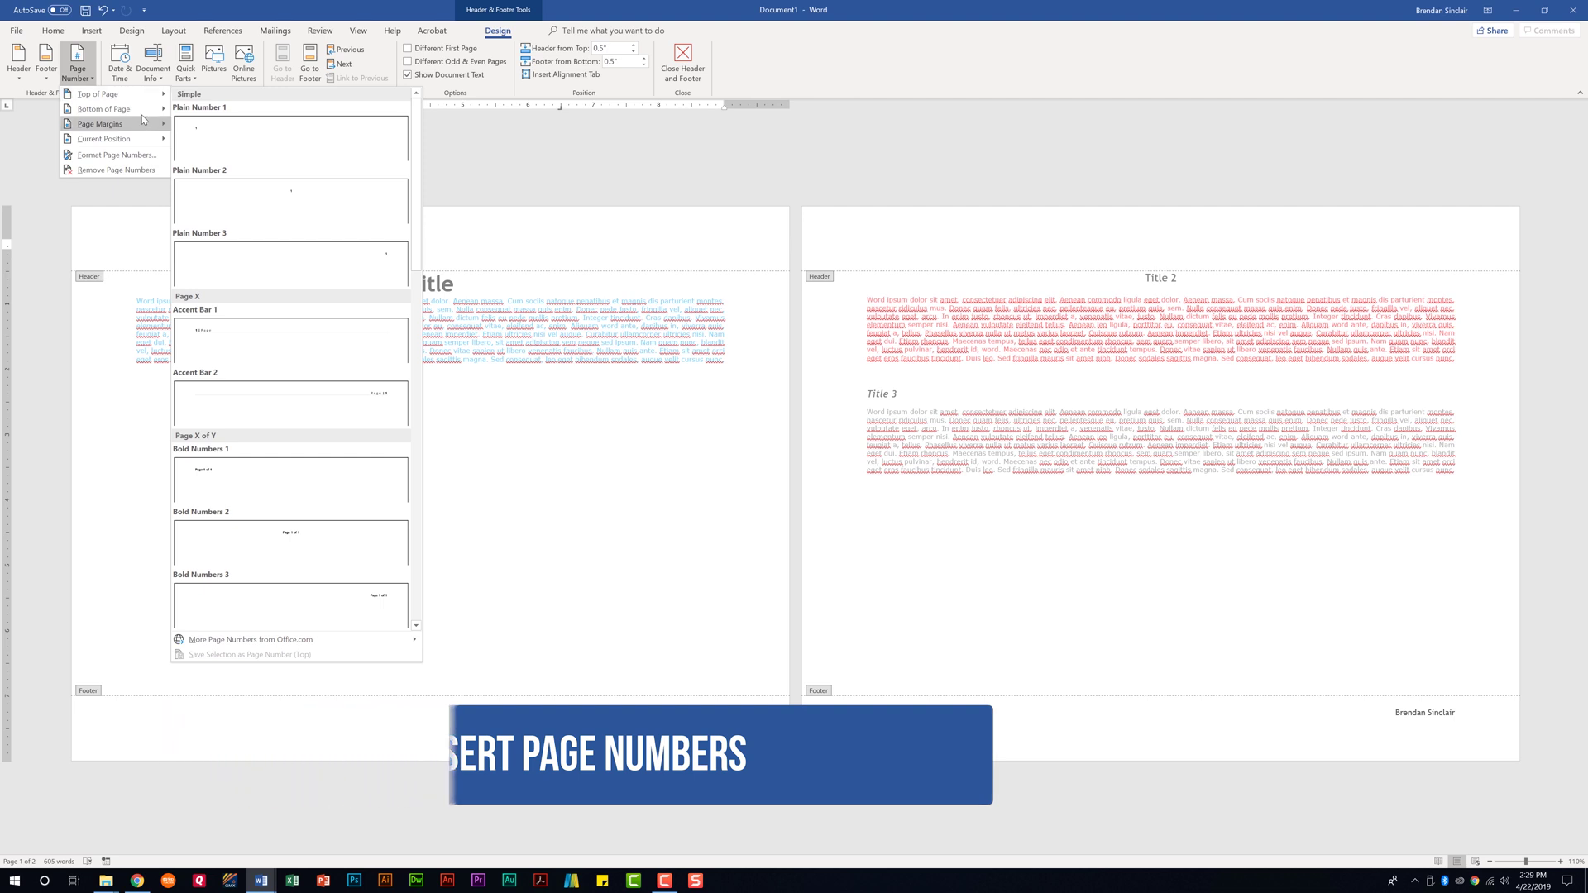
mouse_move(137, 129)
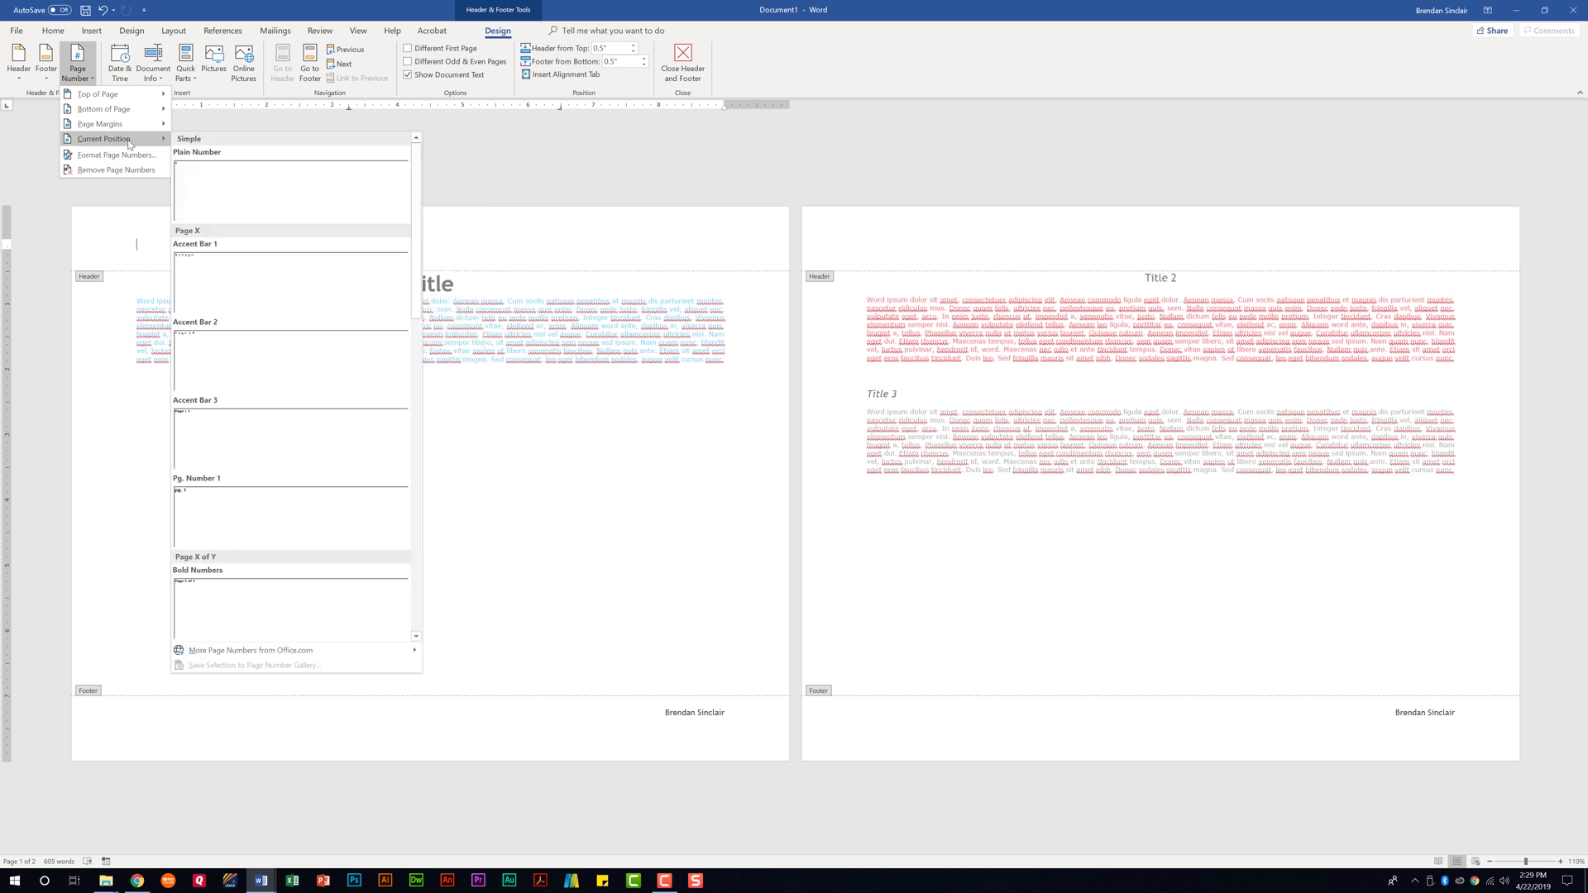
click(602, 149)
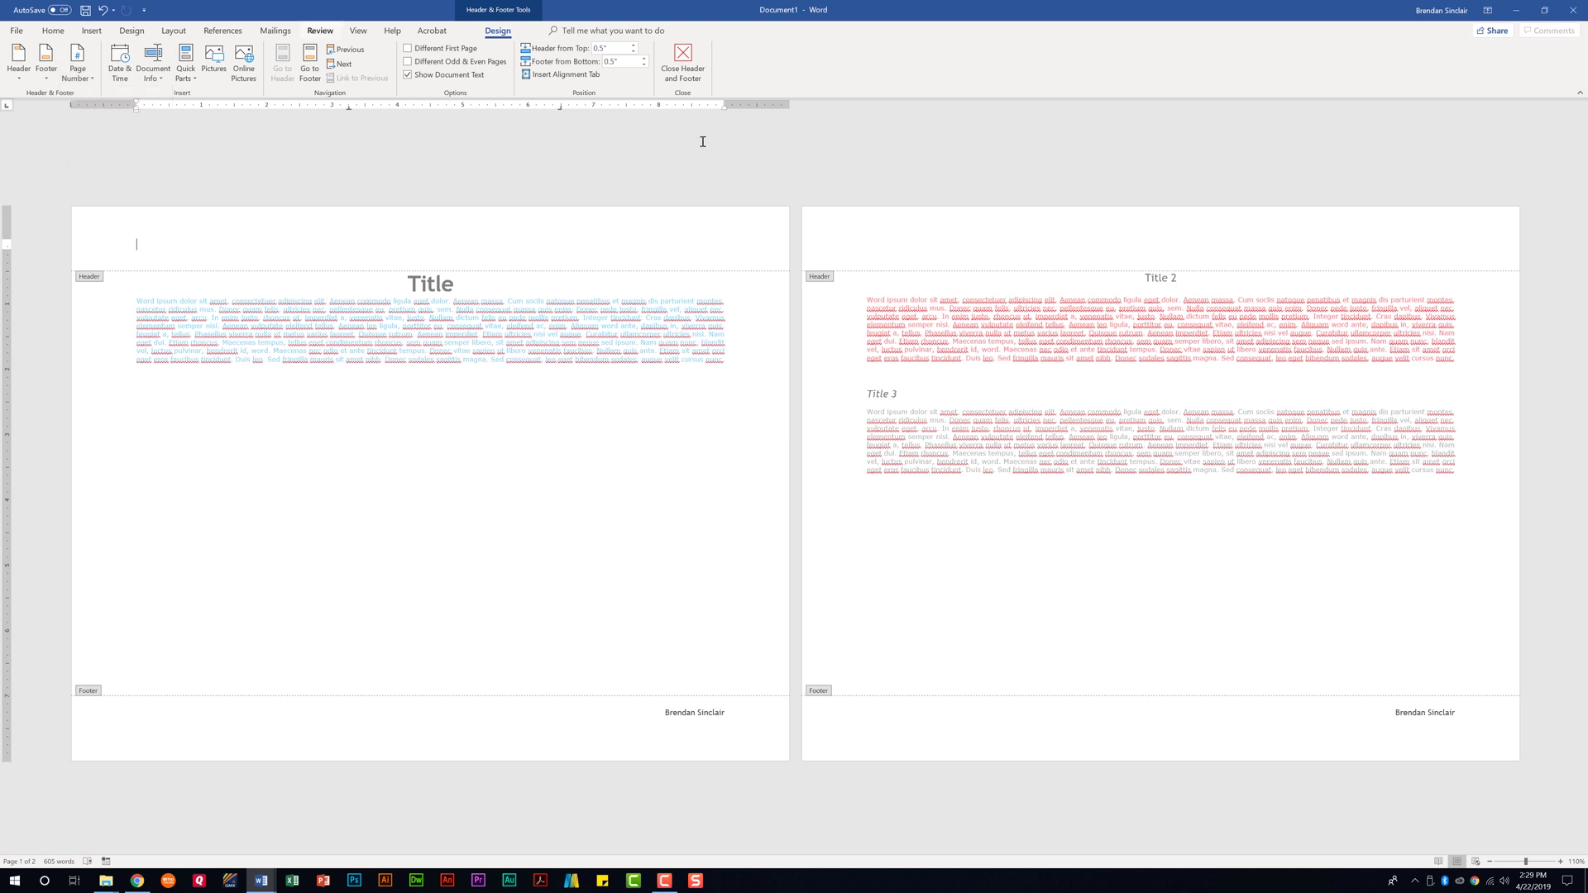
double_click(508, 443)
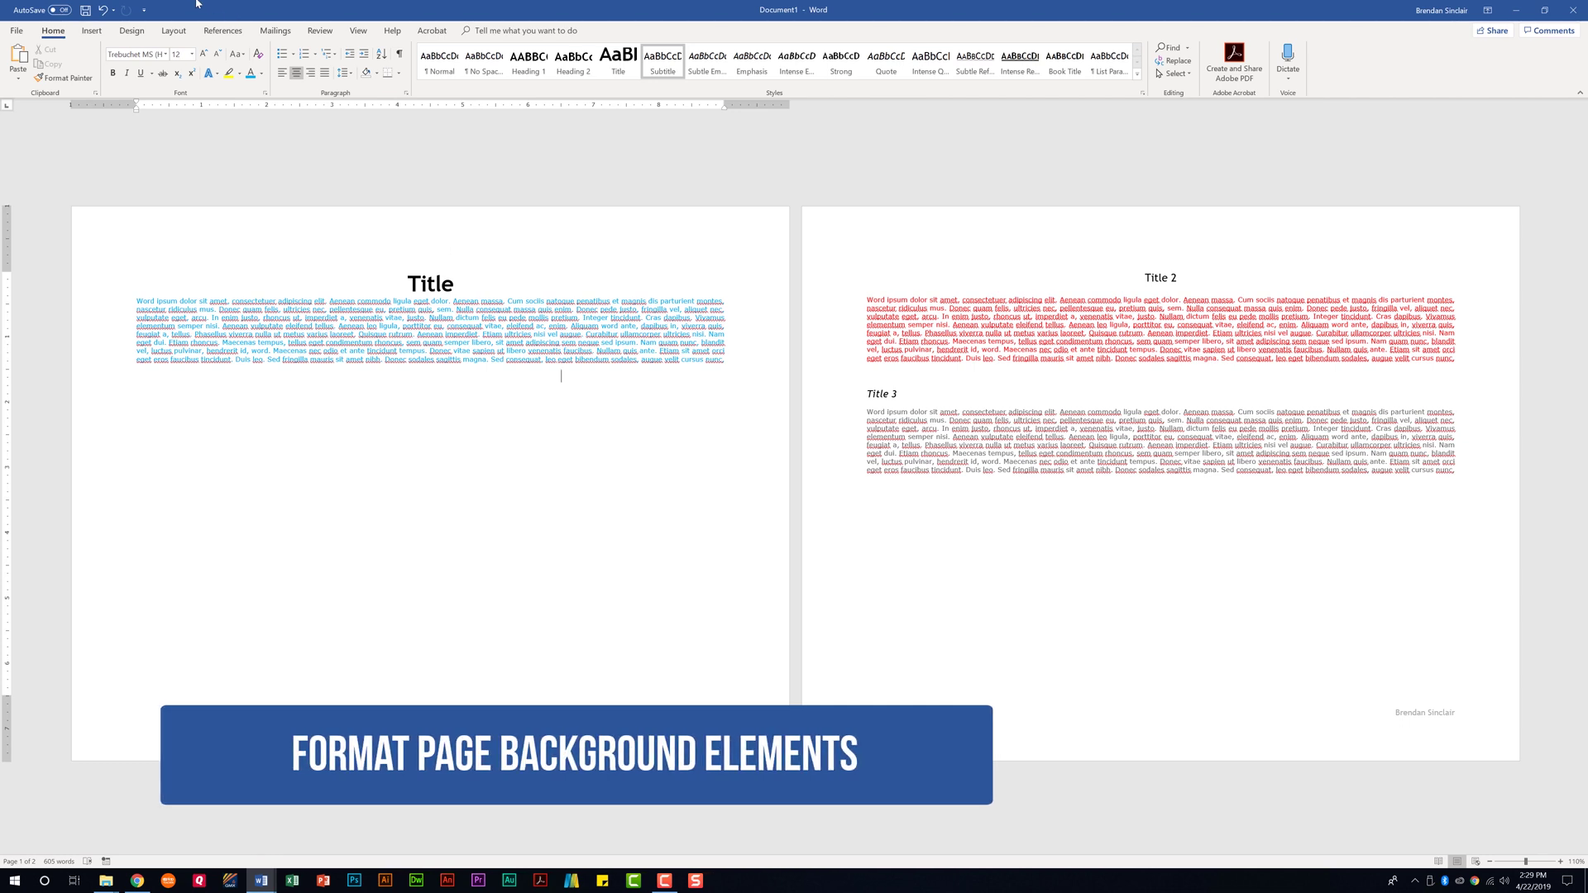
Add a shadow page border to the whole document with a dotted line style, 3 pt width and Orange, Accent 1 colour.
click(132, 31)
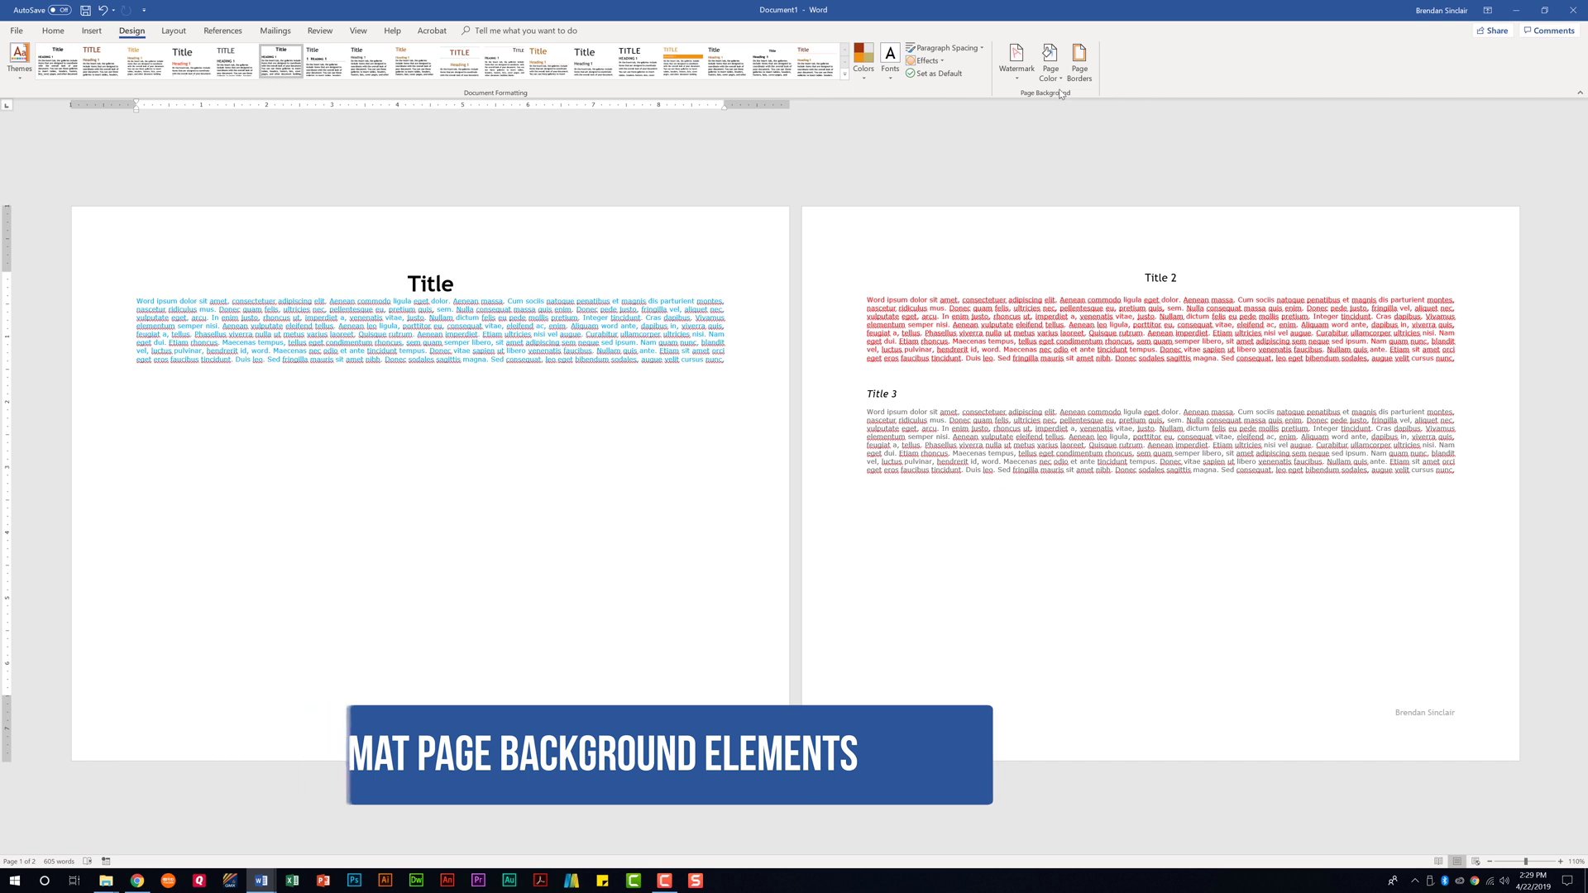
click(1084, 71)
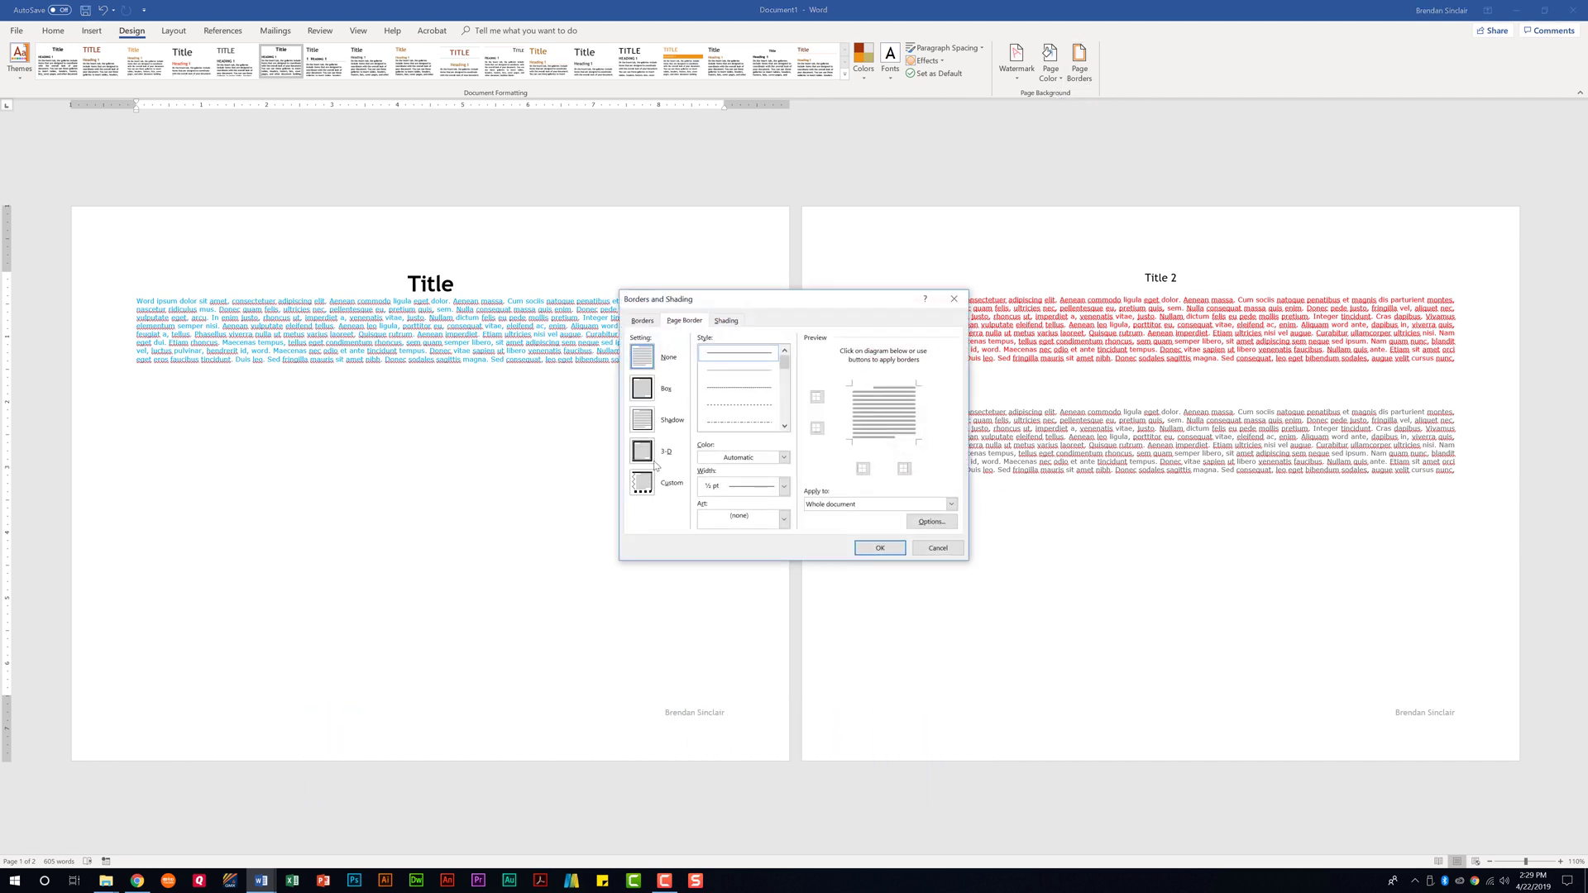
click(649, 431)
click(744, 370)
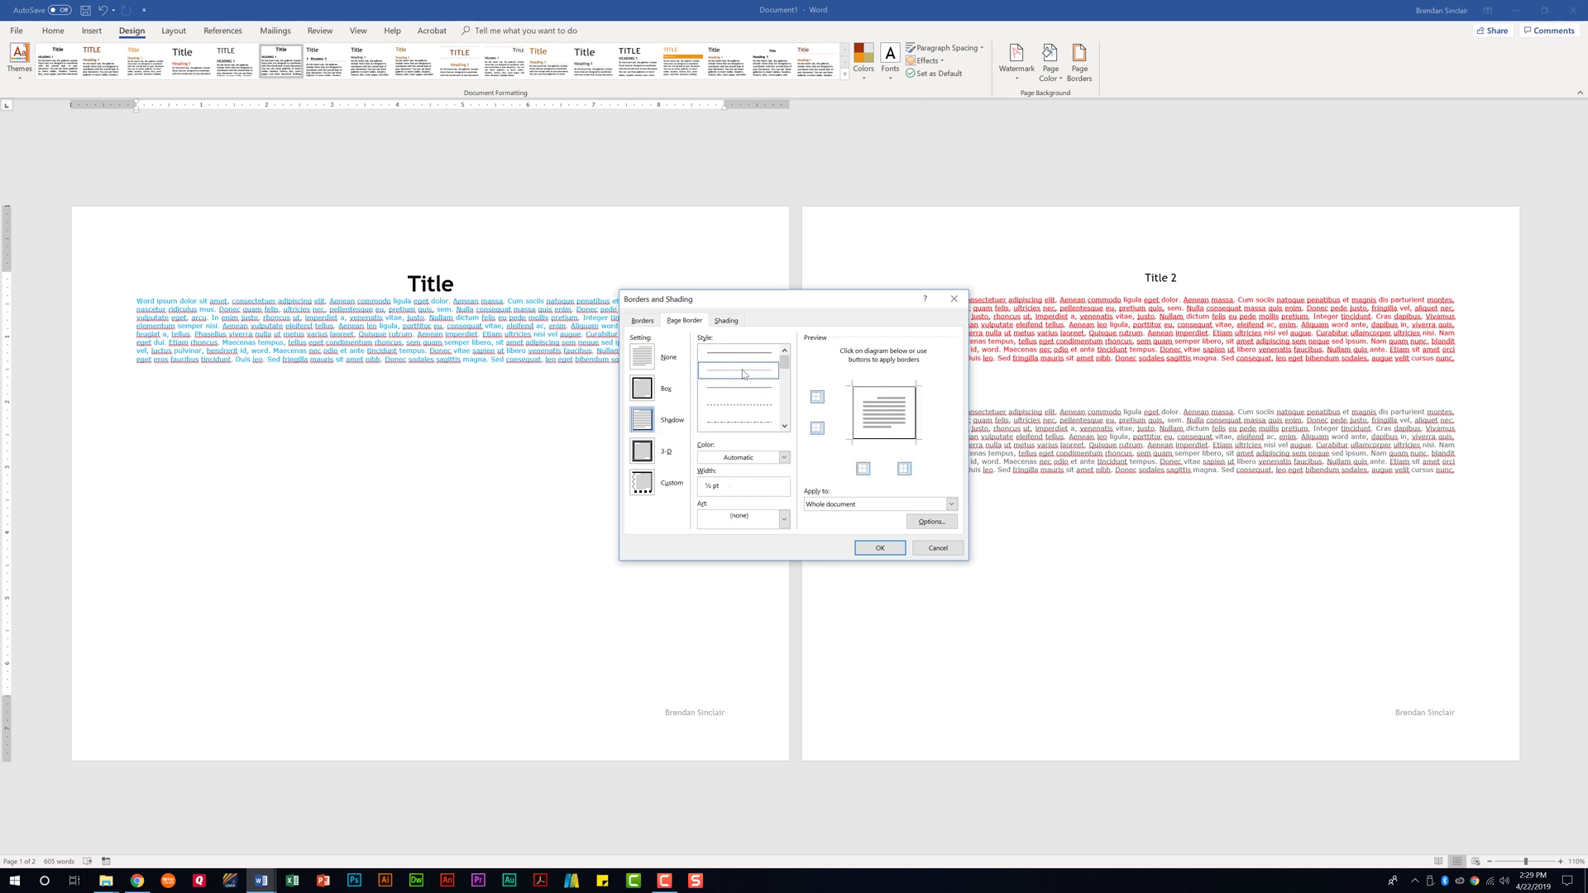
click(785, 487)
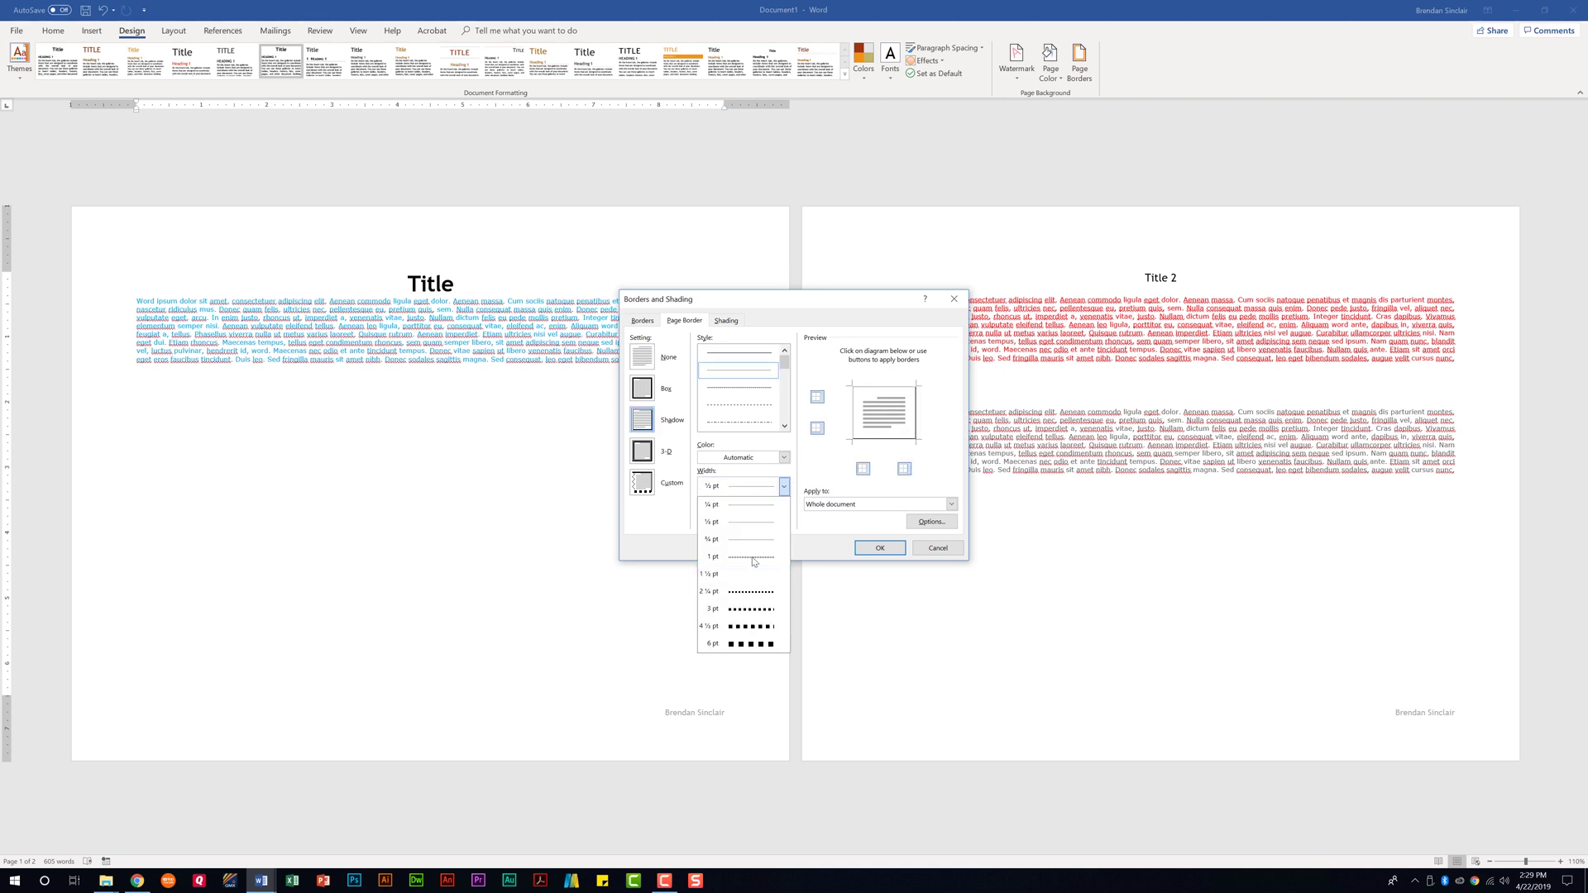
click(751, 609)
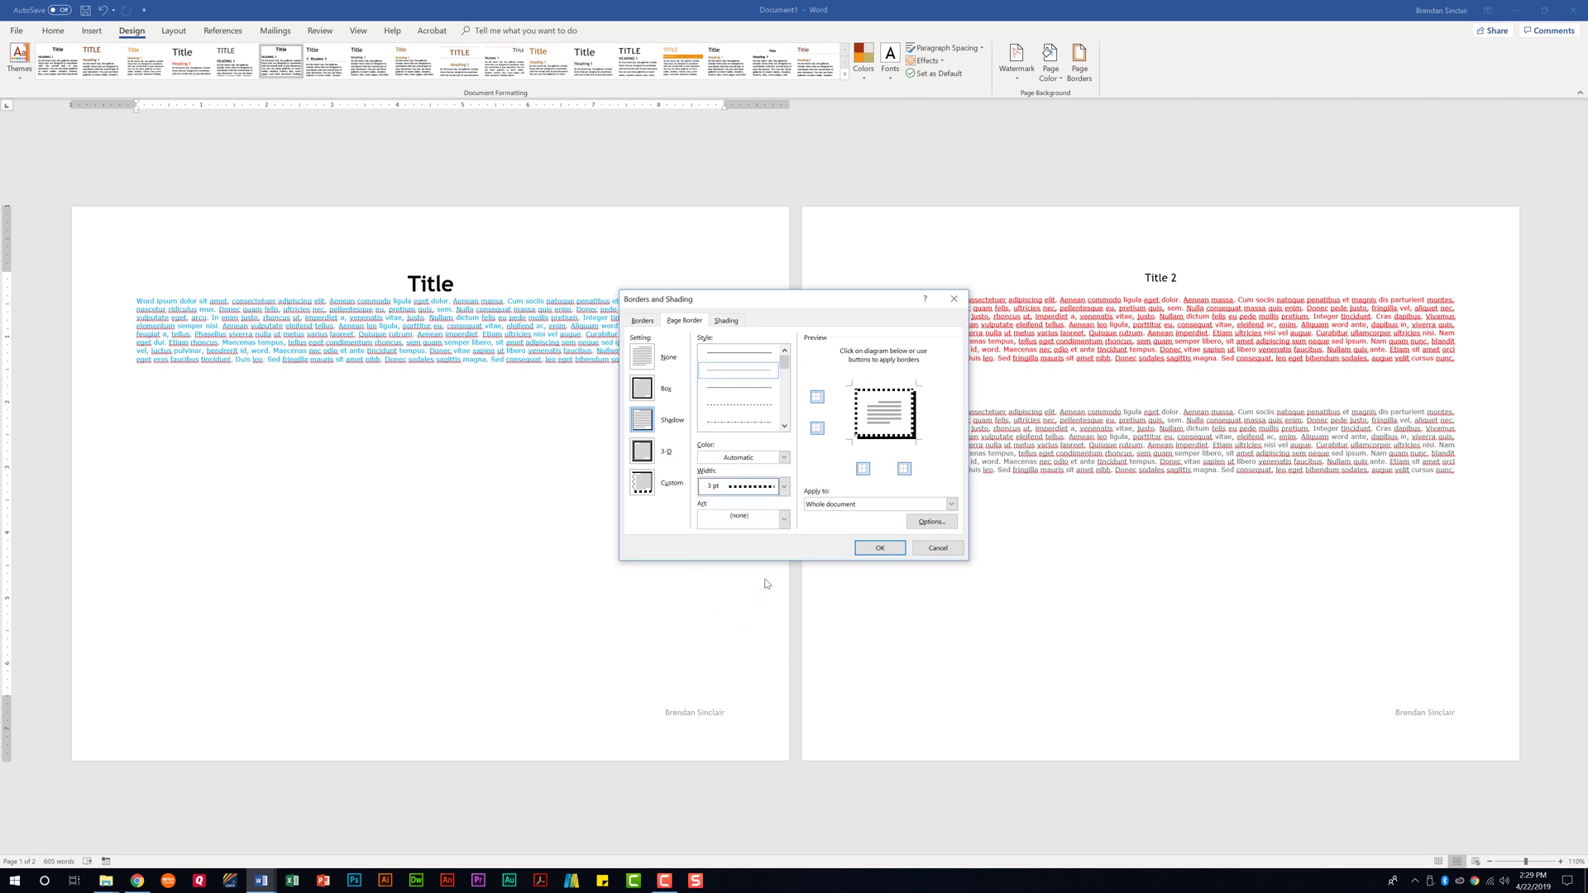
click(783, 458)
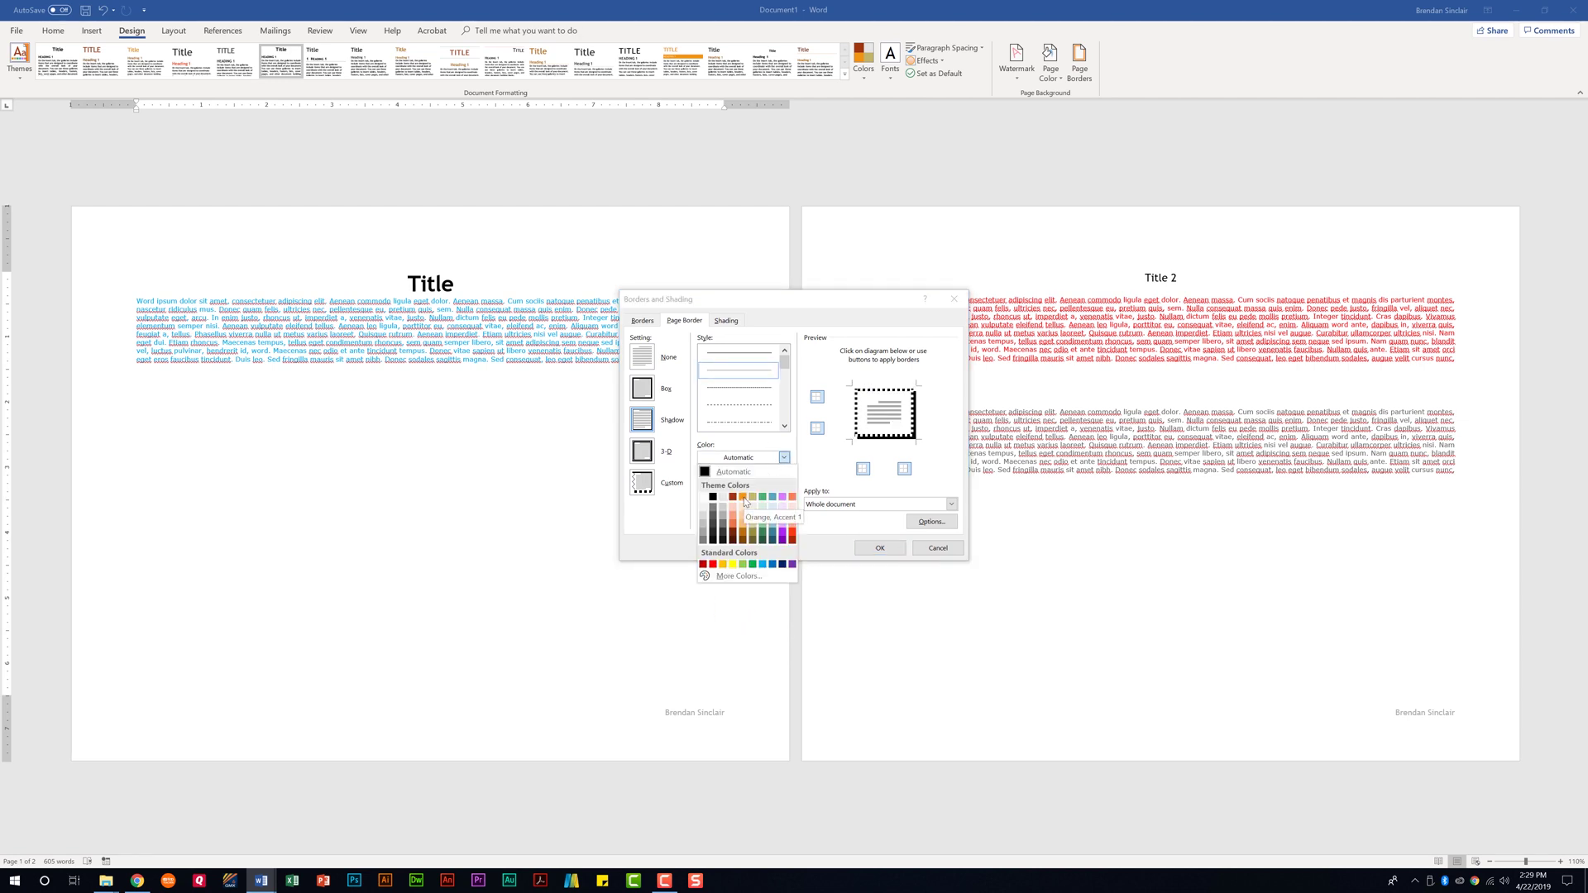
click(743, 497)
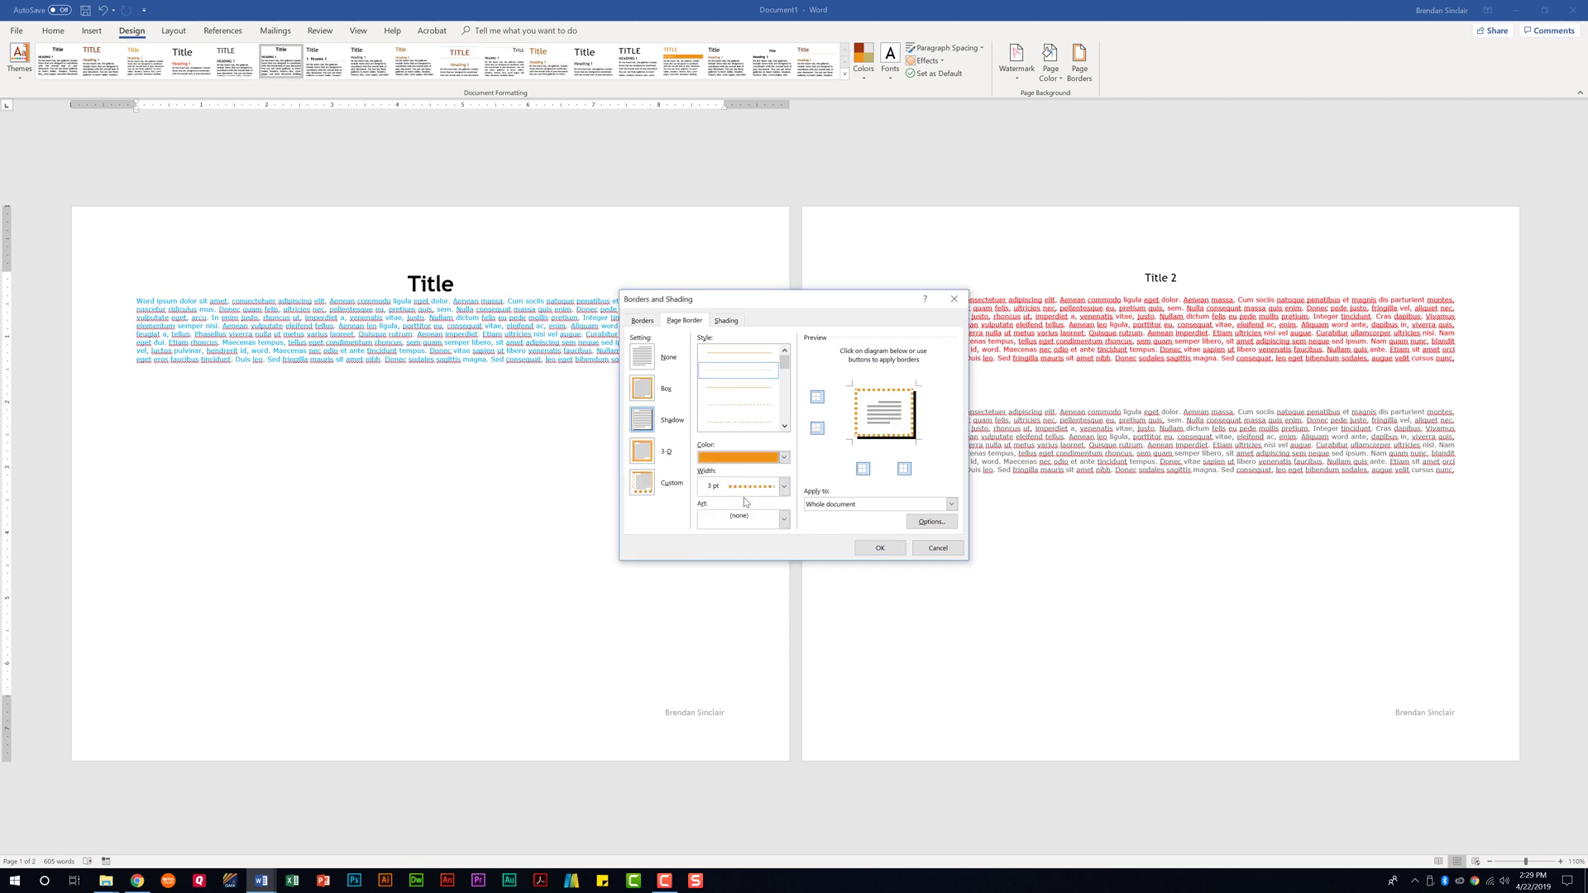
click(881, 549)
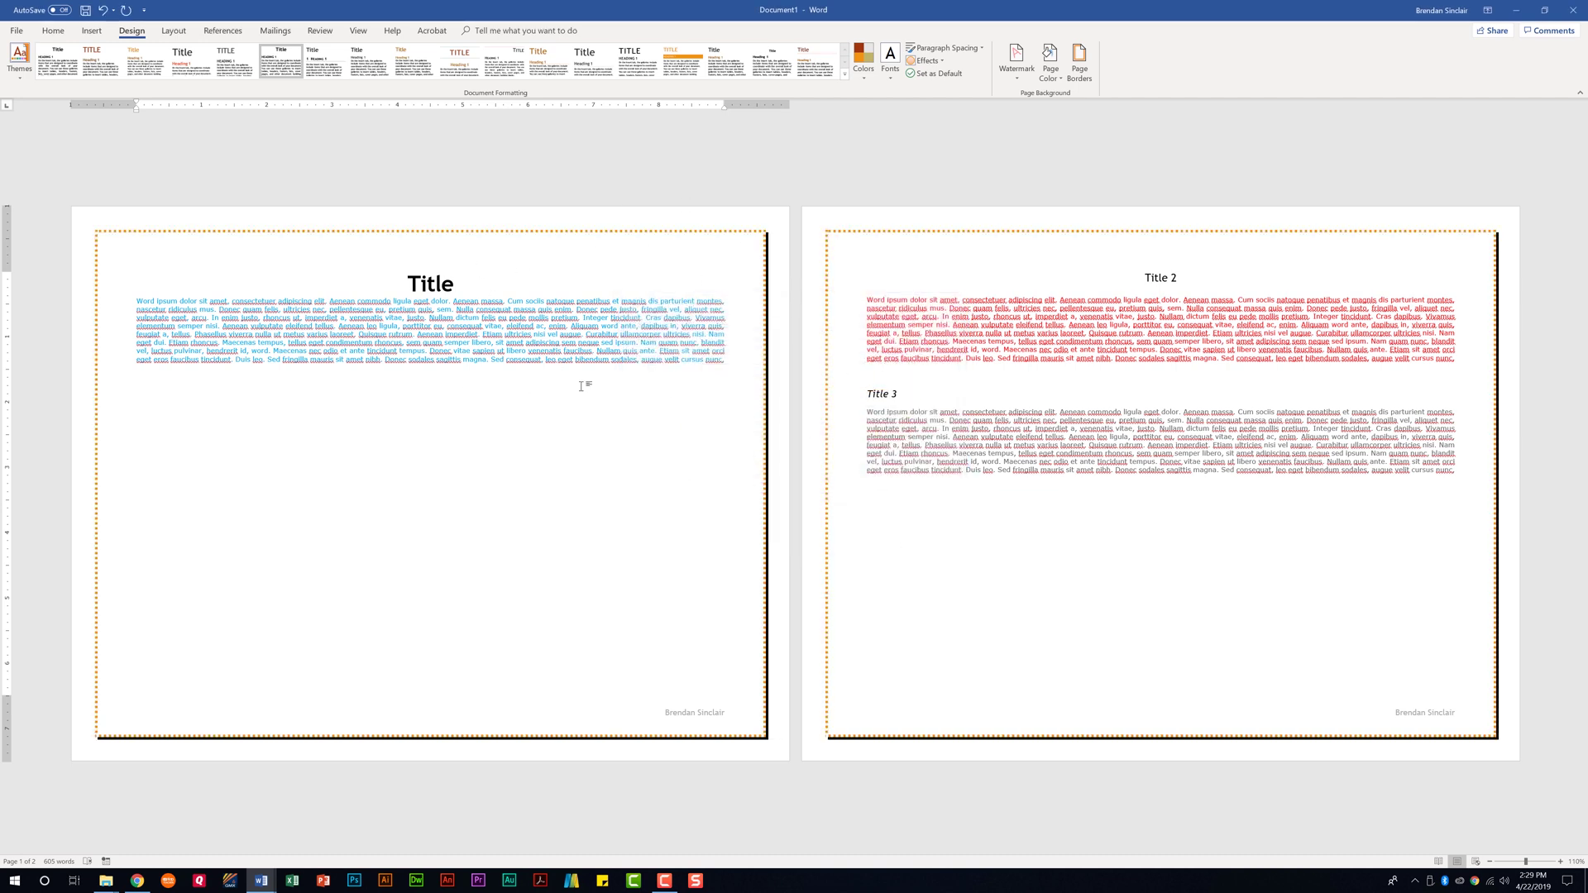
Set the page background colour to the standard light green.
click(1059, 81)
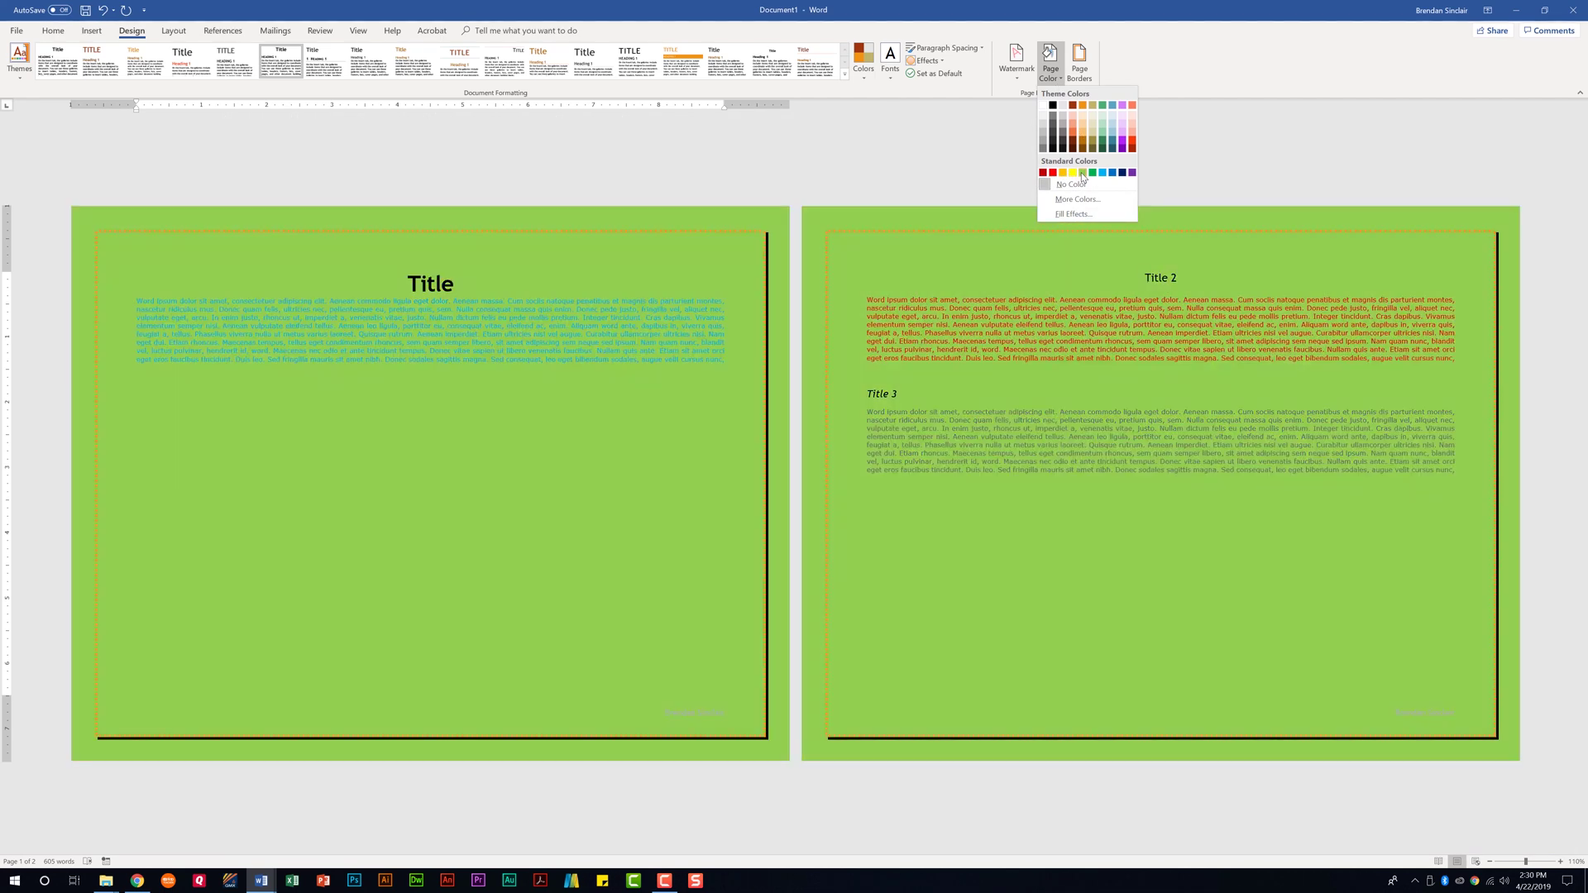
click(1082, 174)
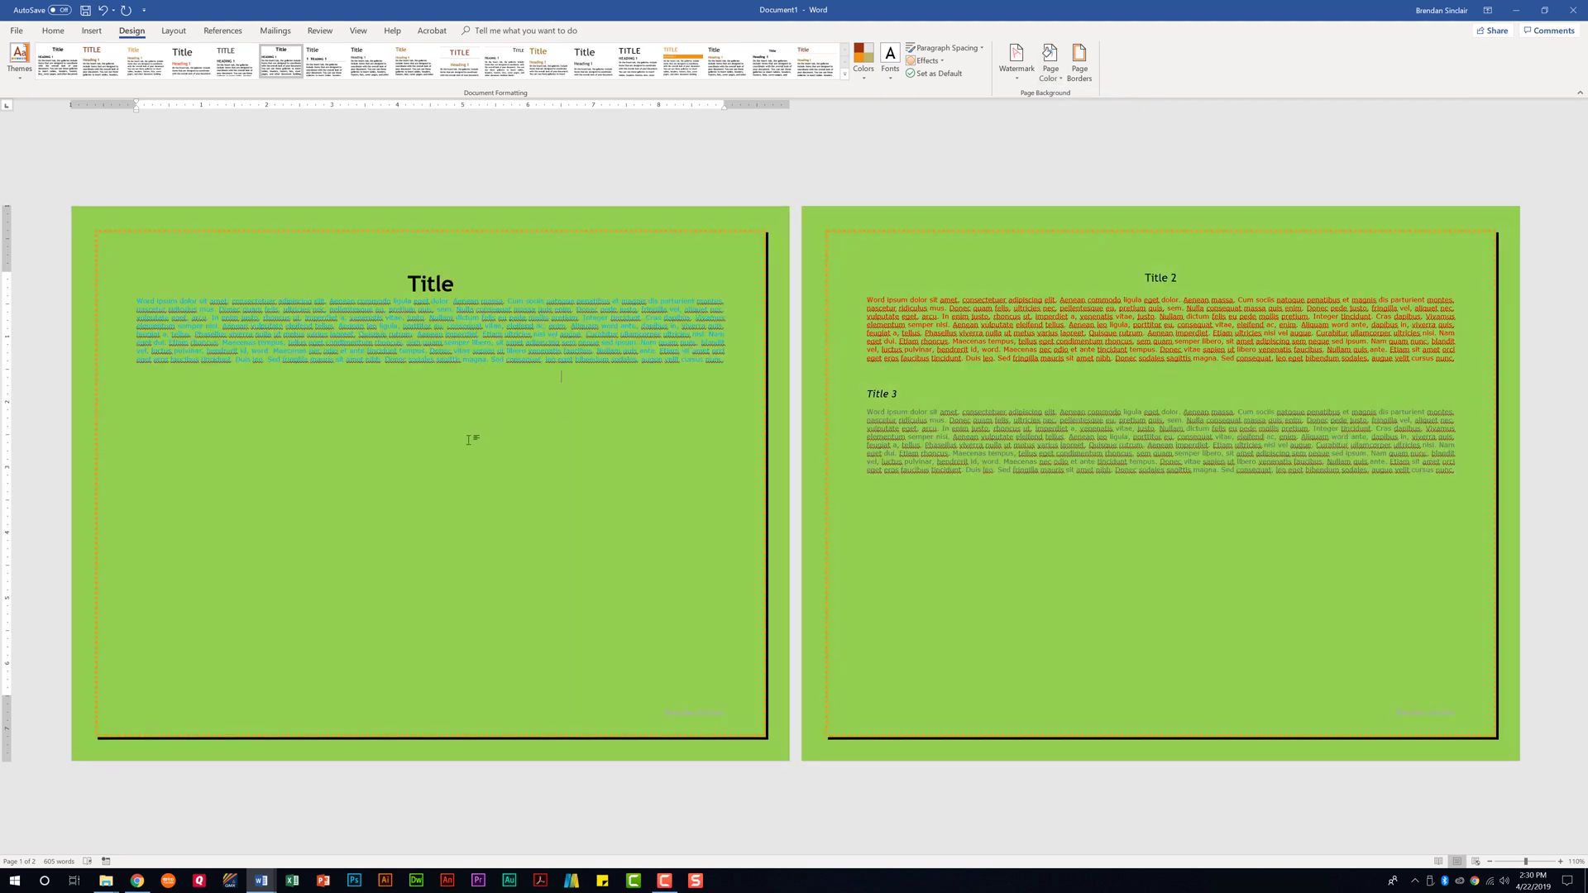
Look through the built-in watermarks and the custom picture watermark options without applying one.
click(1018, 66)
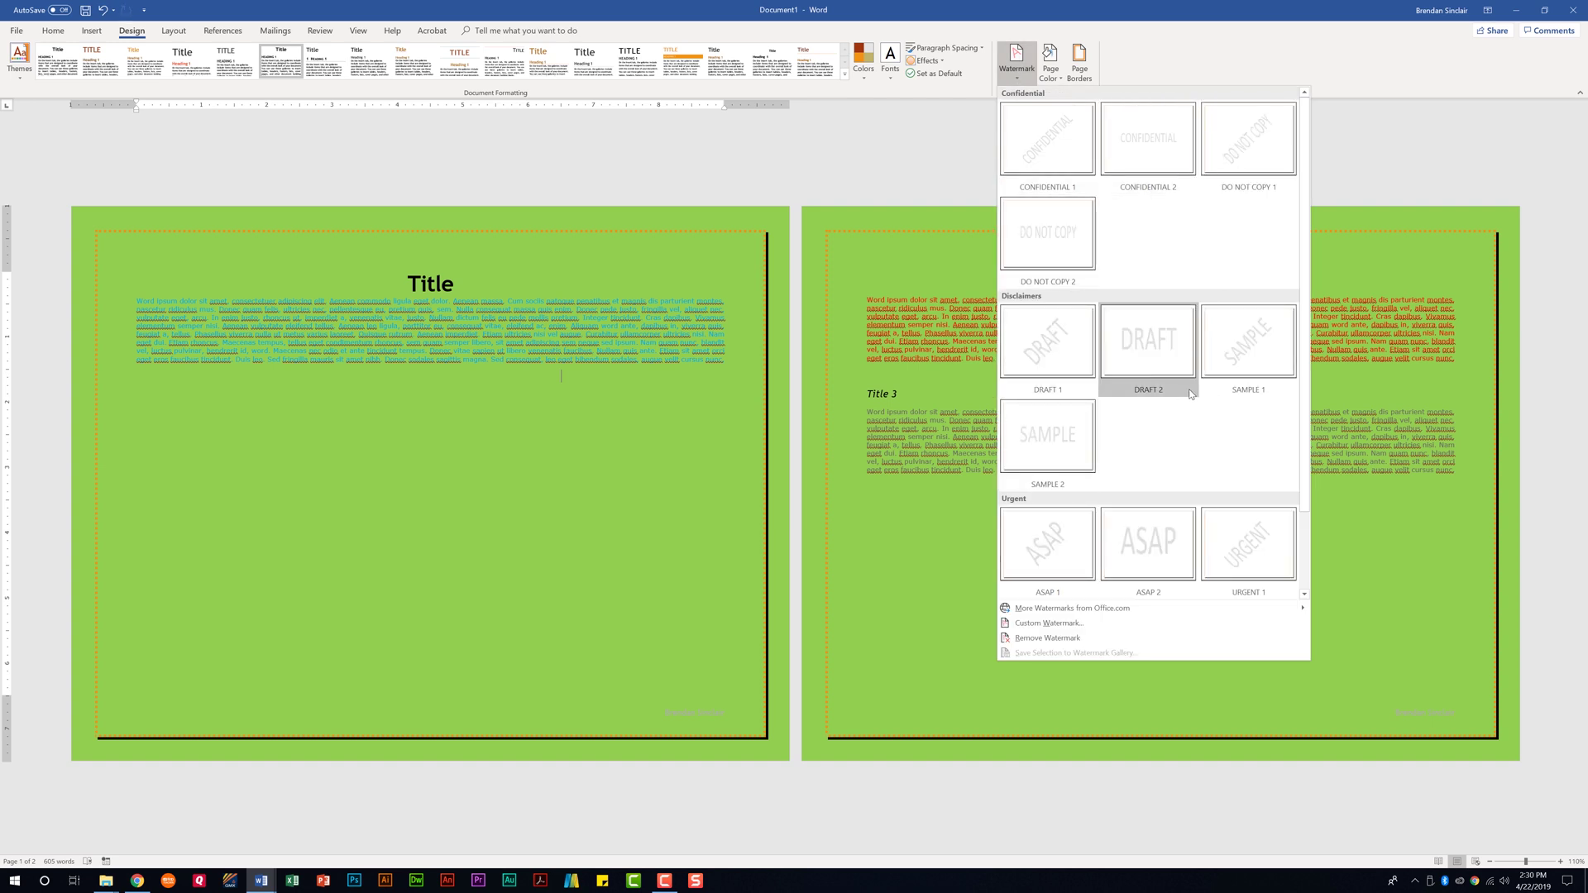
click(1100, 628)
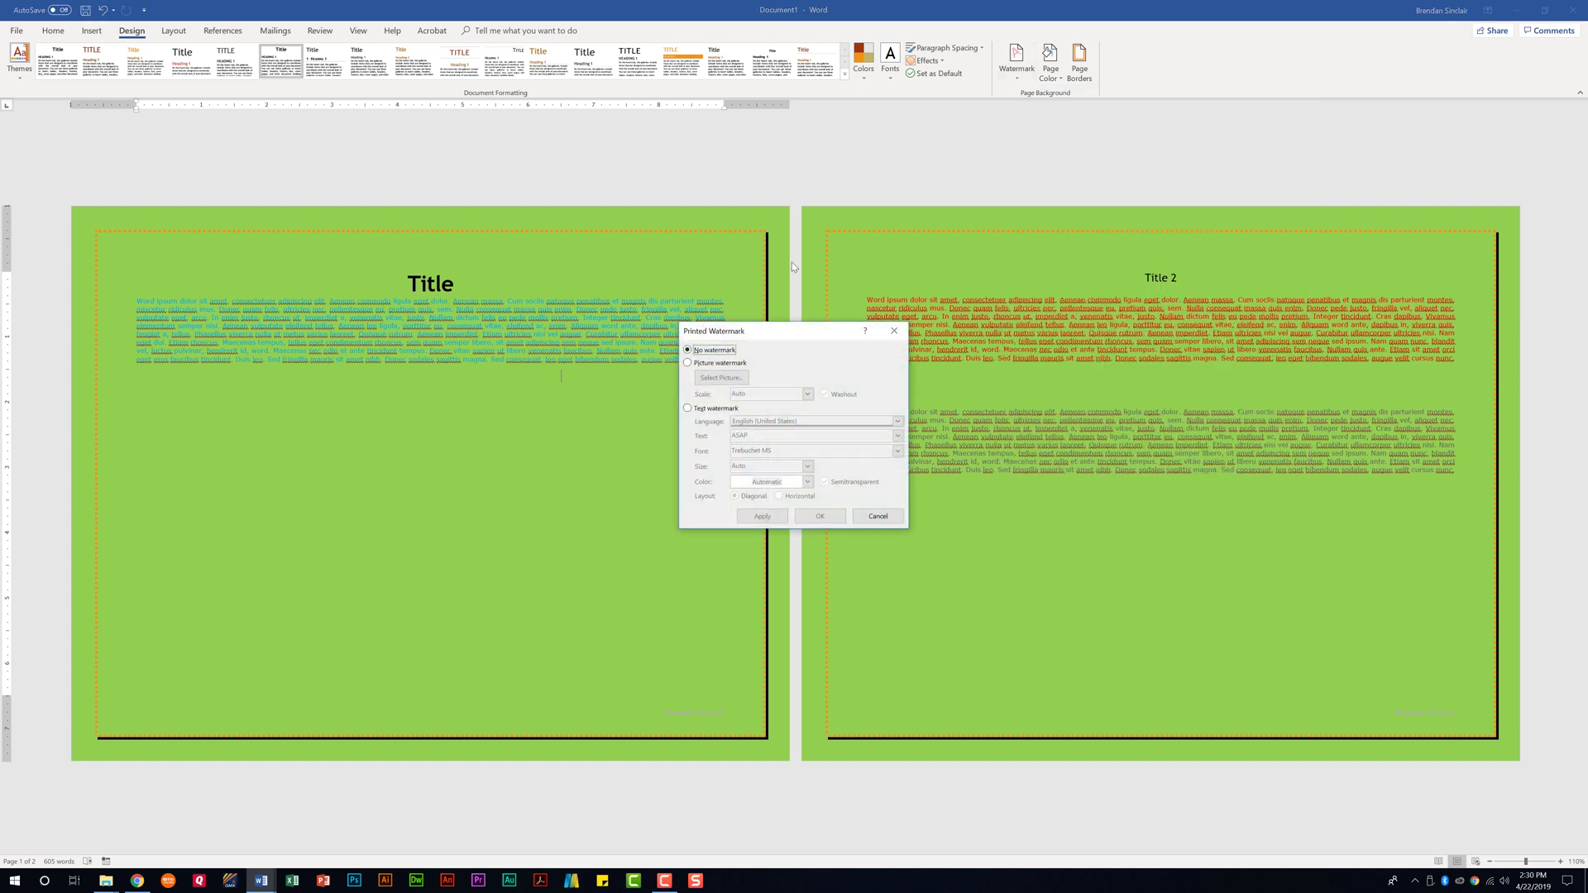
click(721, 364)
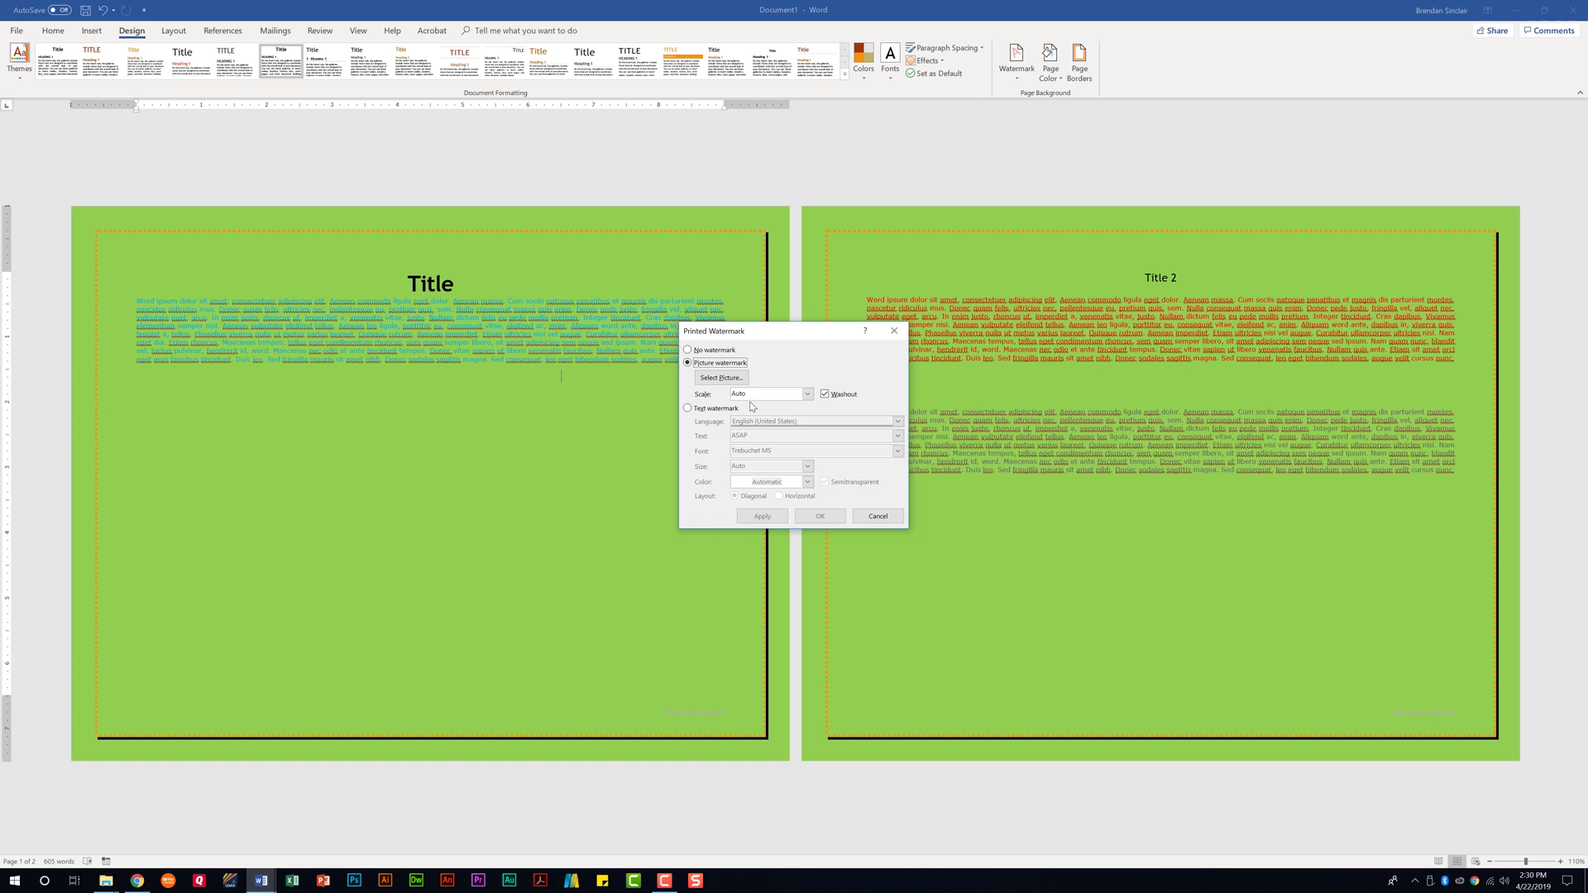
click(878, 517)
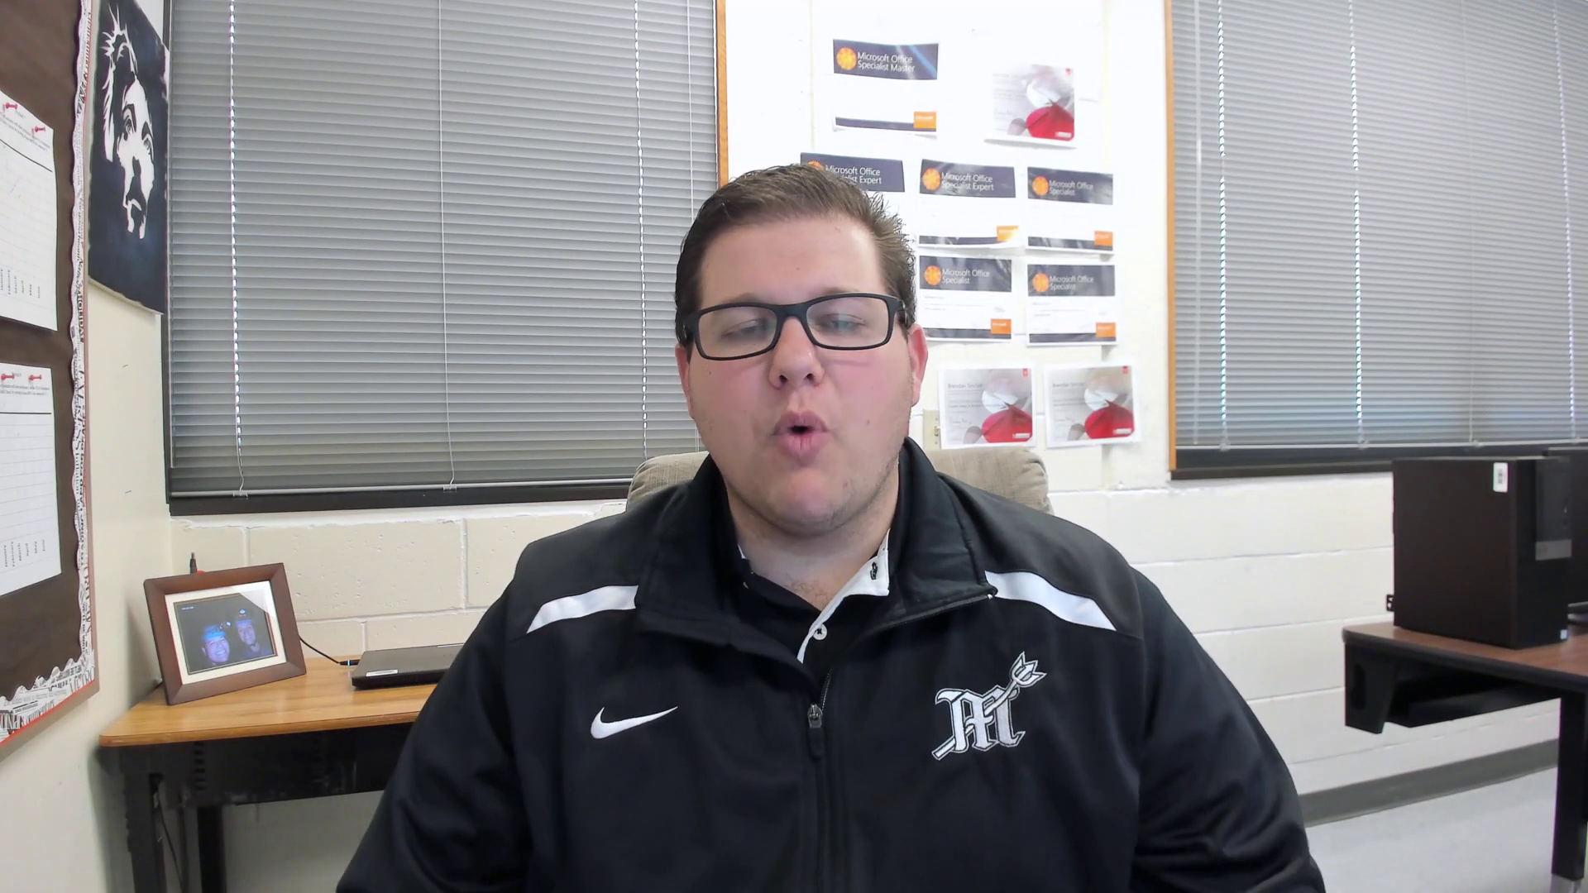